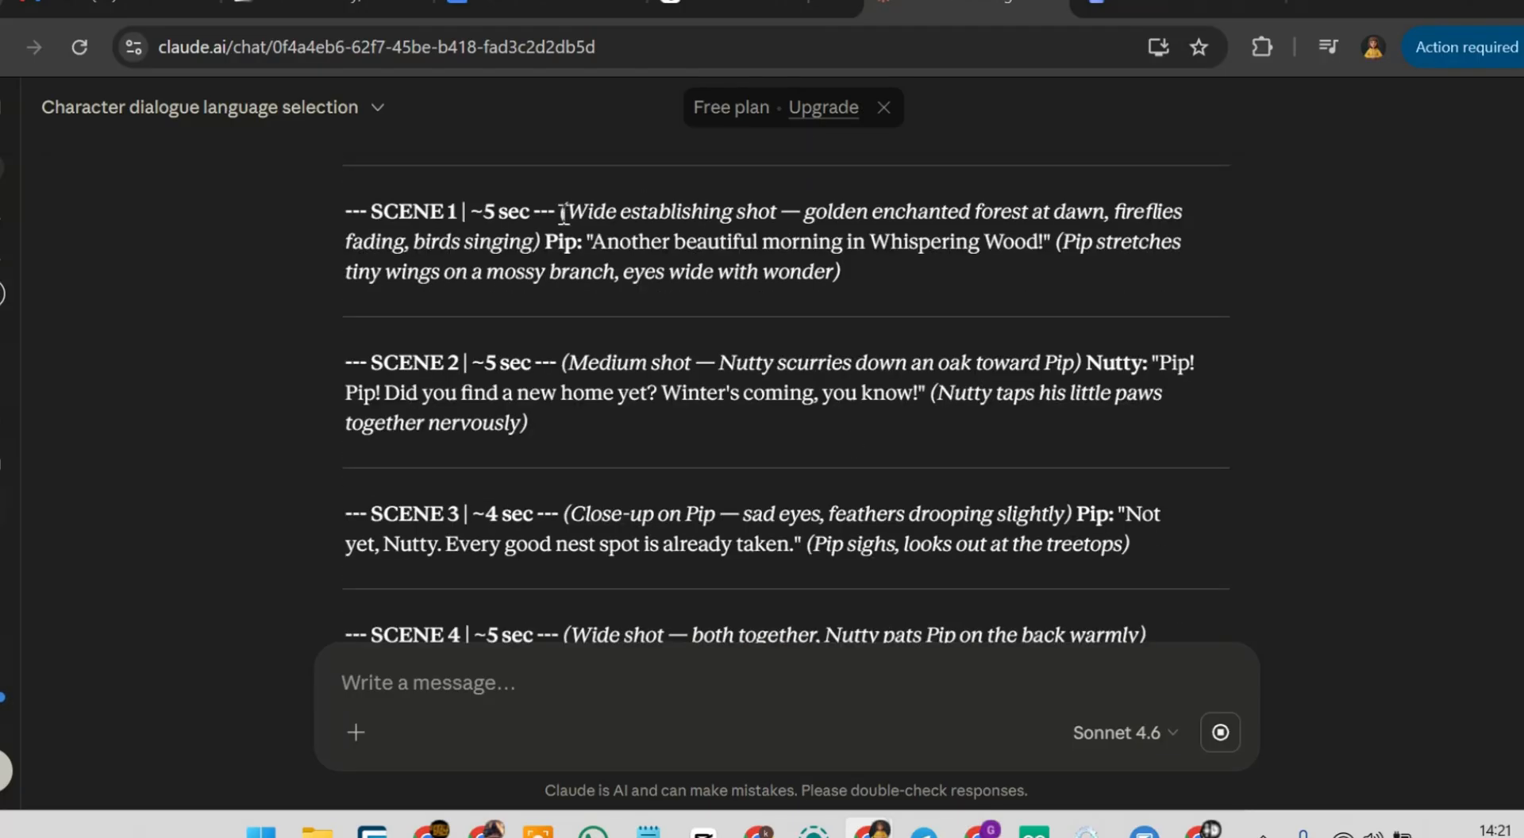
# - Review the scene script and reply "Yes" to lock it and move on to character prompts
pyautogui.tripleClick(698, 274)
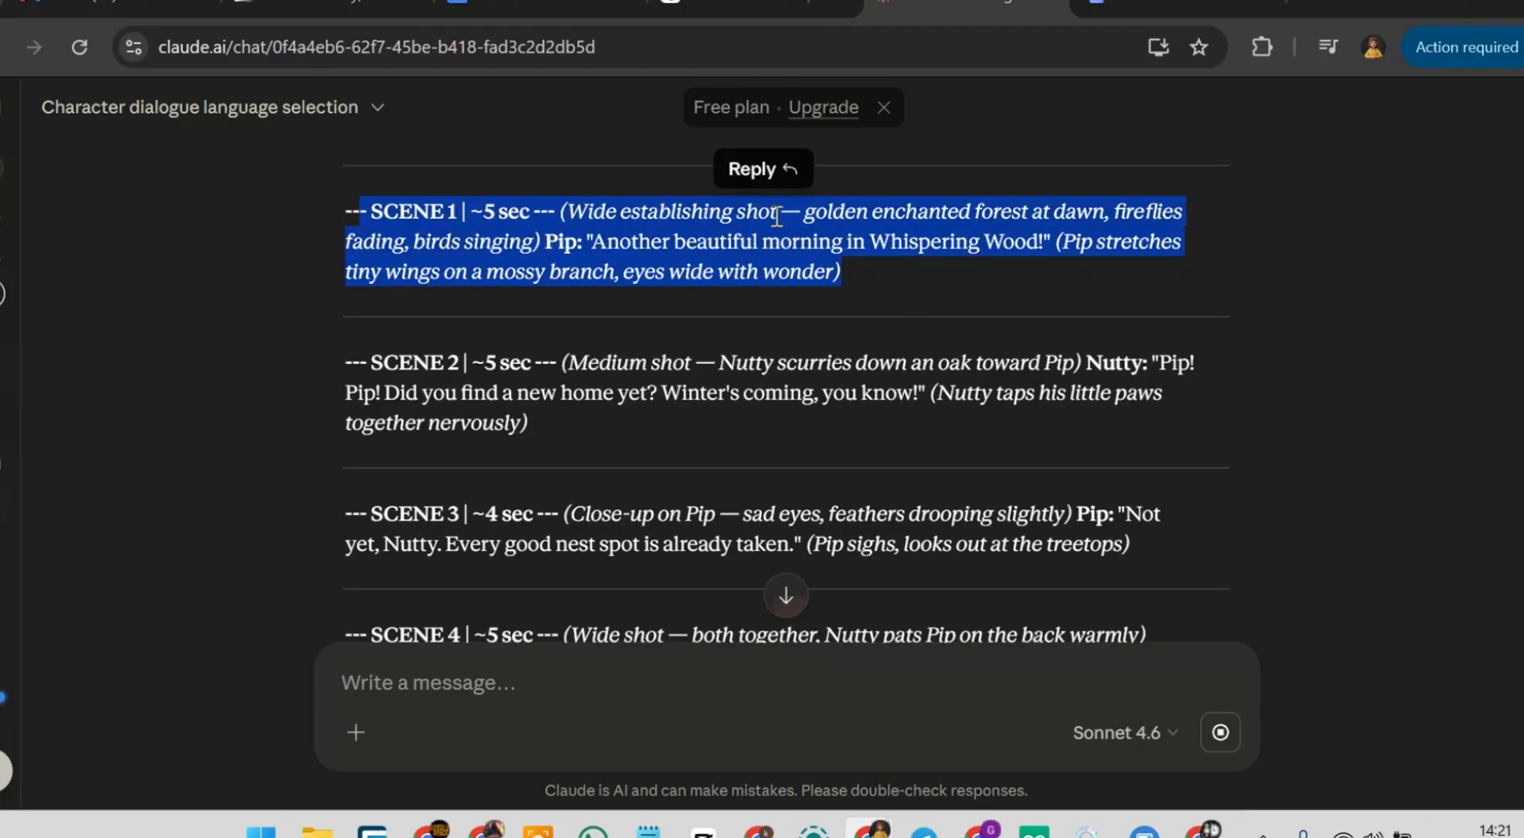
pyautogui.scroll(-20, 850, 405)
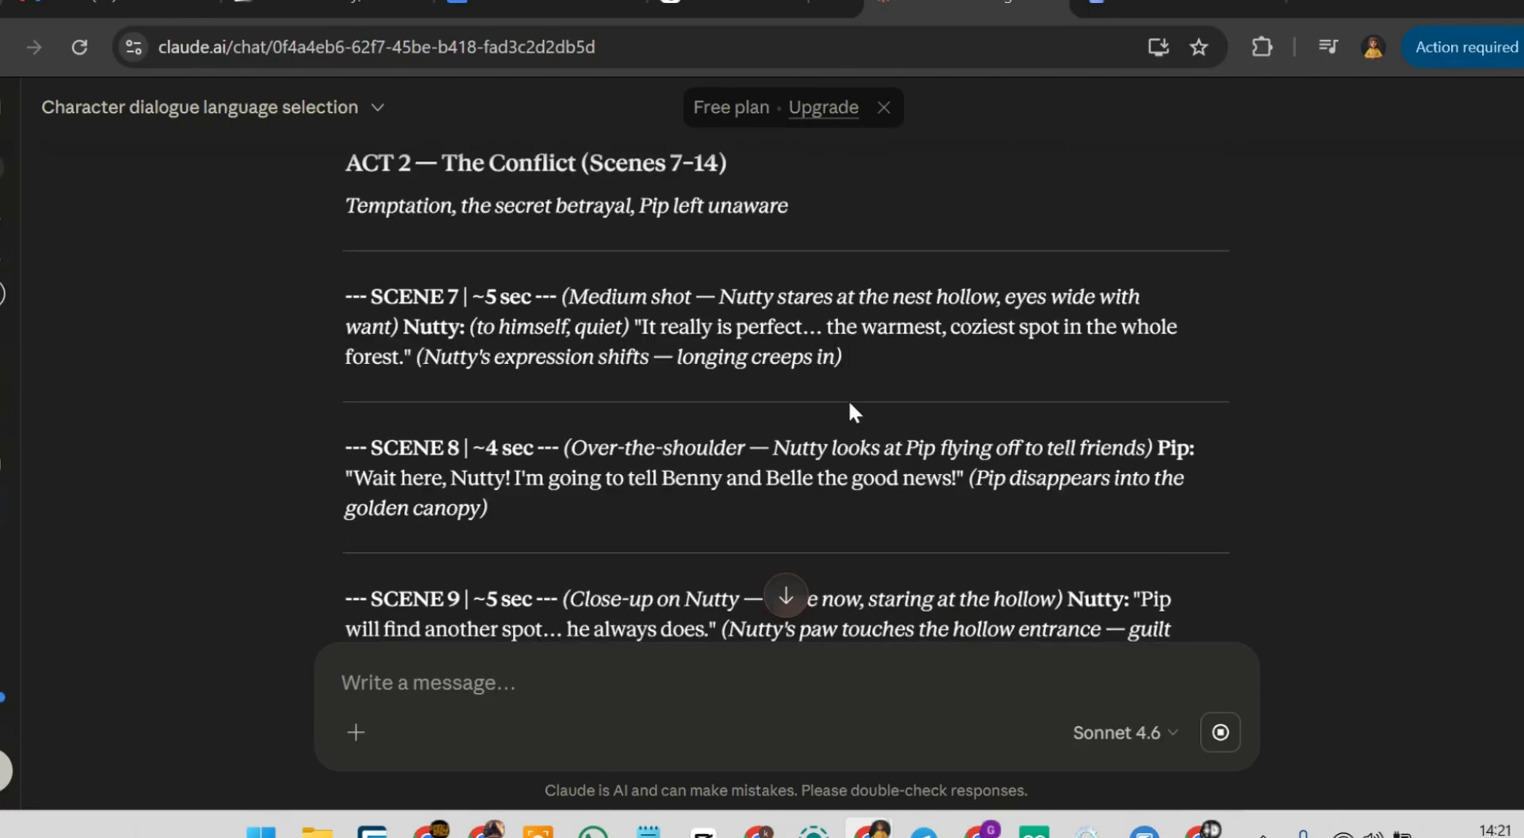
pyautogui.scroll(-7, 920, 411)
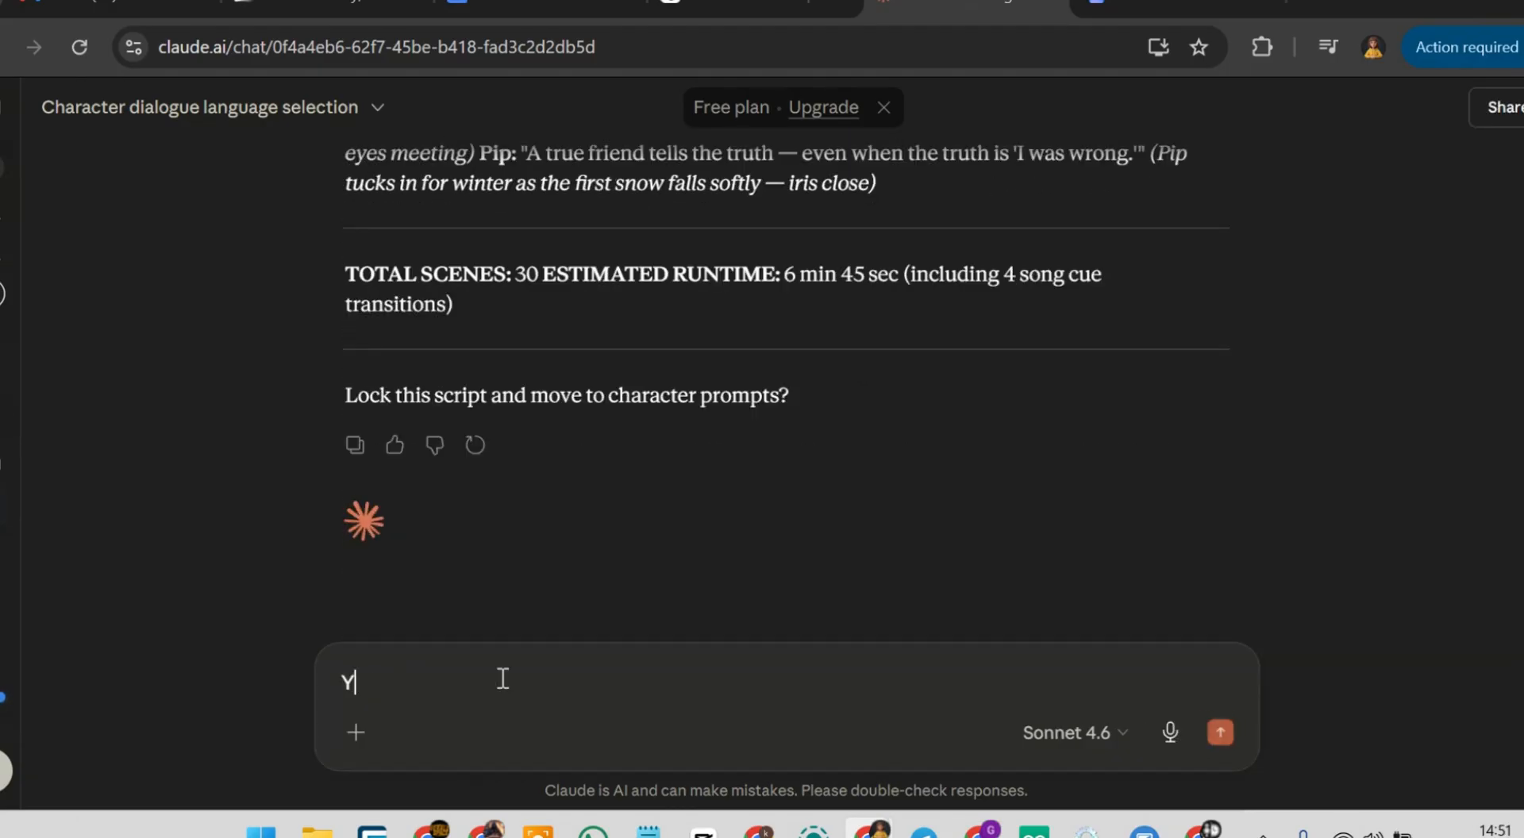
pyautogui.write('es')
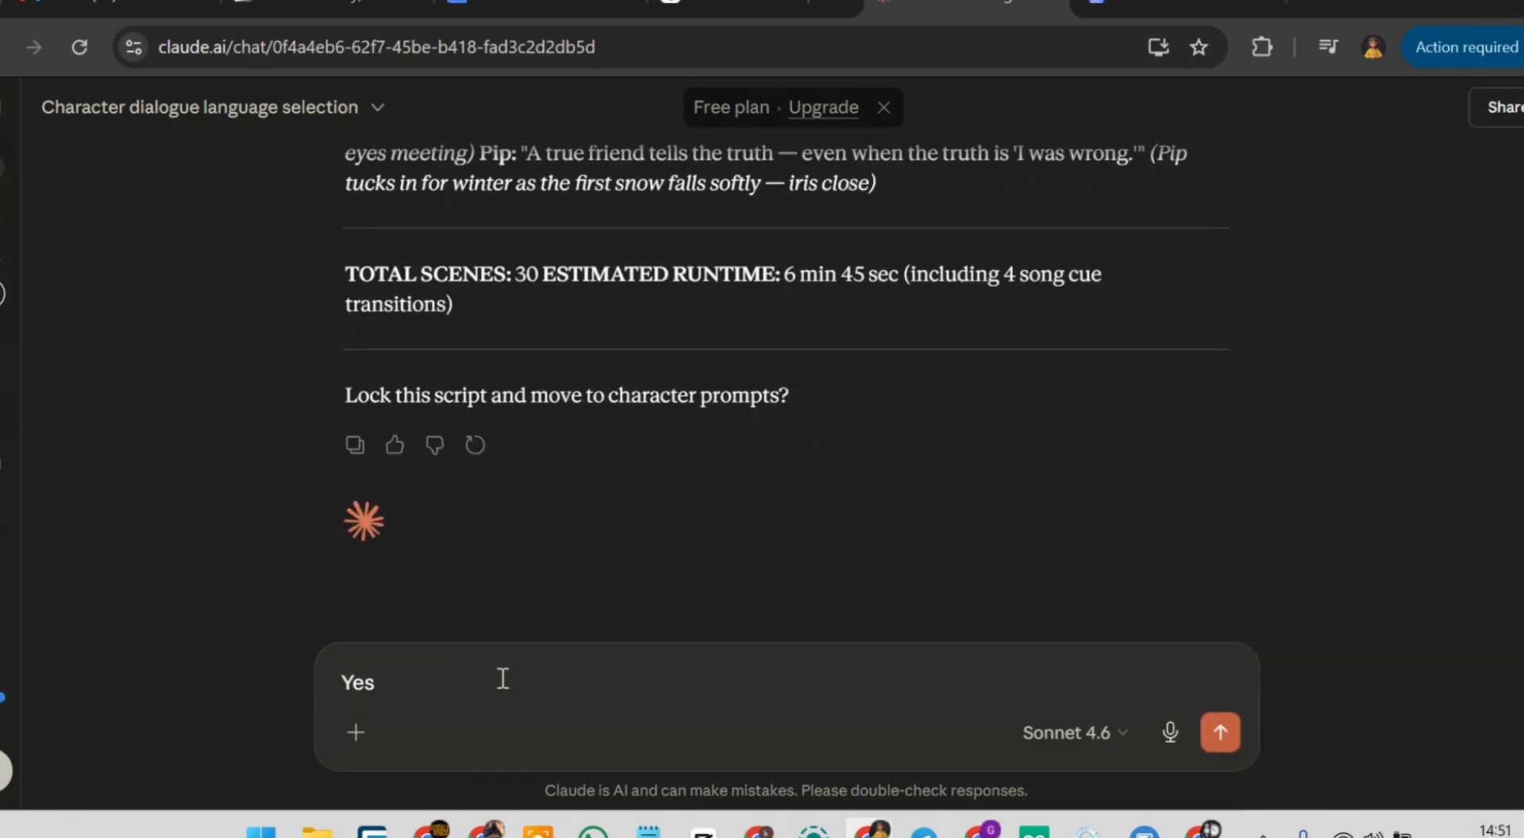
pyautogui.press('Return')
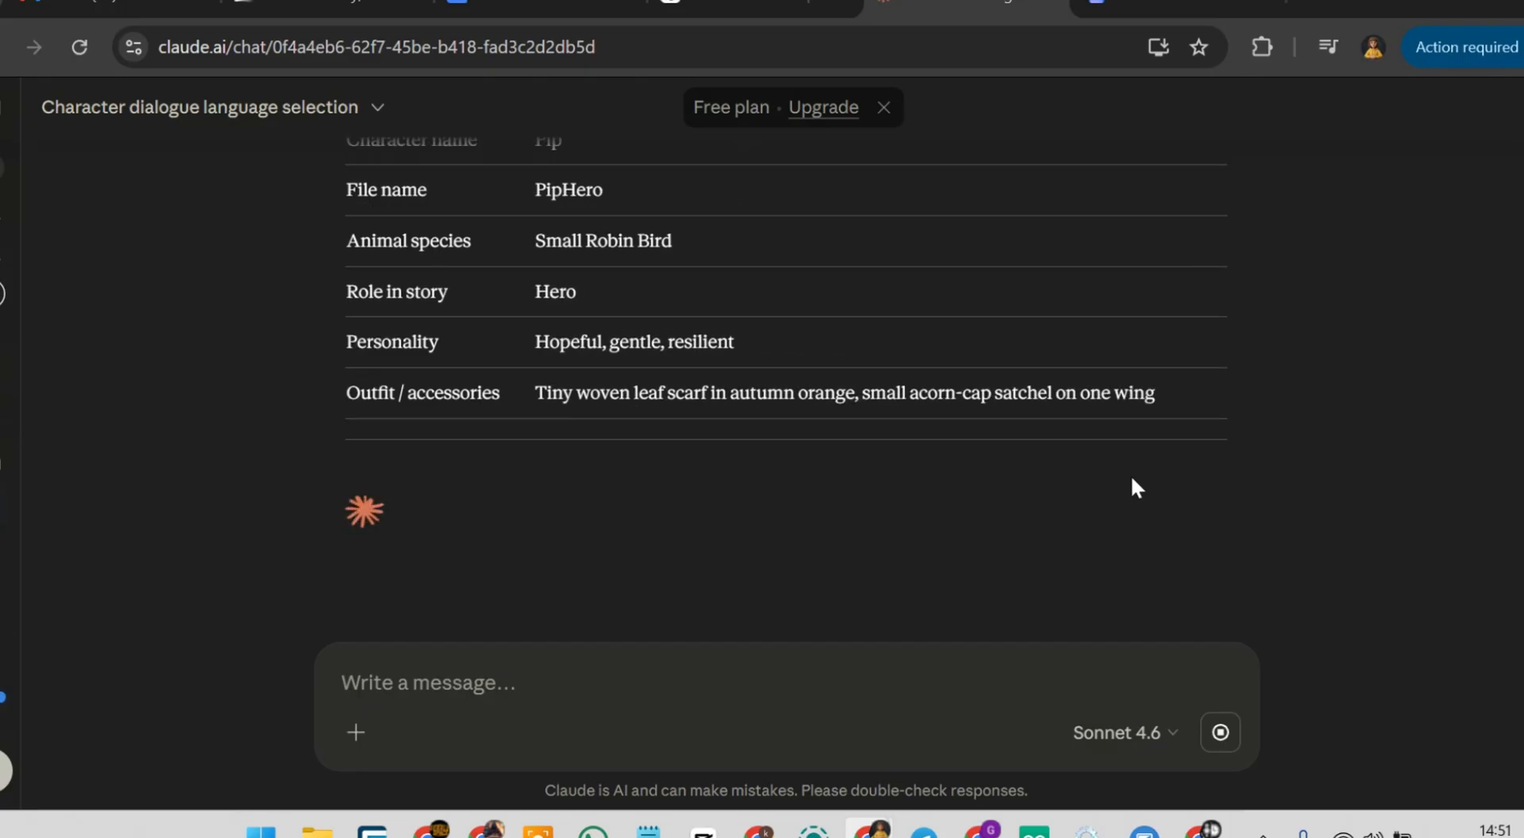
# - Look through the character design sheets and copy the full image prompt for Character 1, Pip
pyautogui.scroll(4, 912, 467)
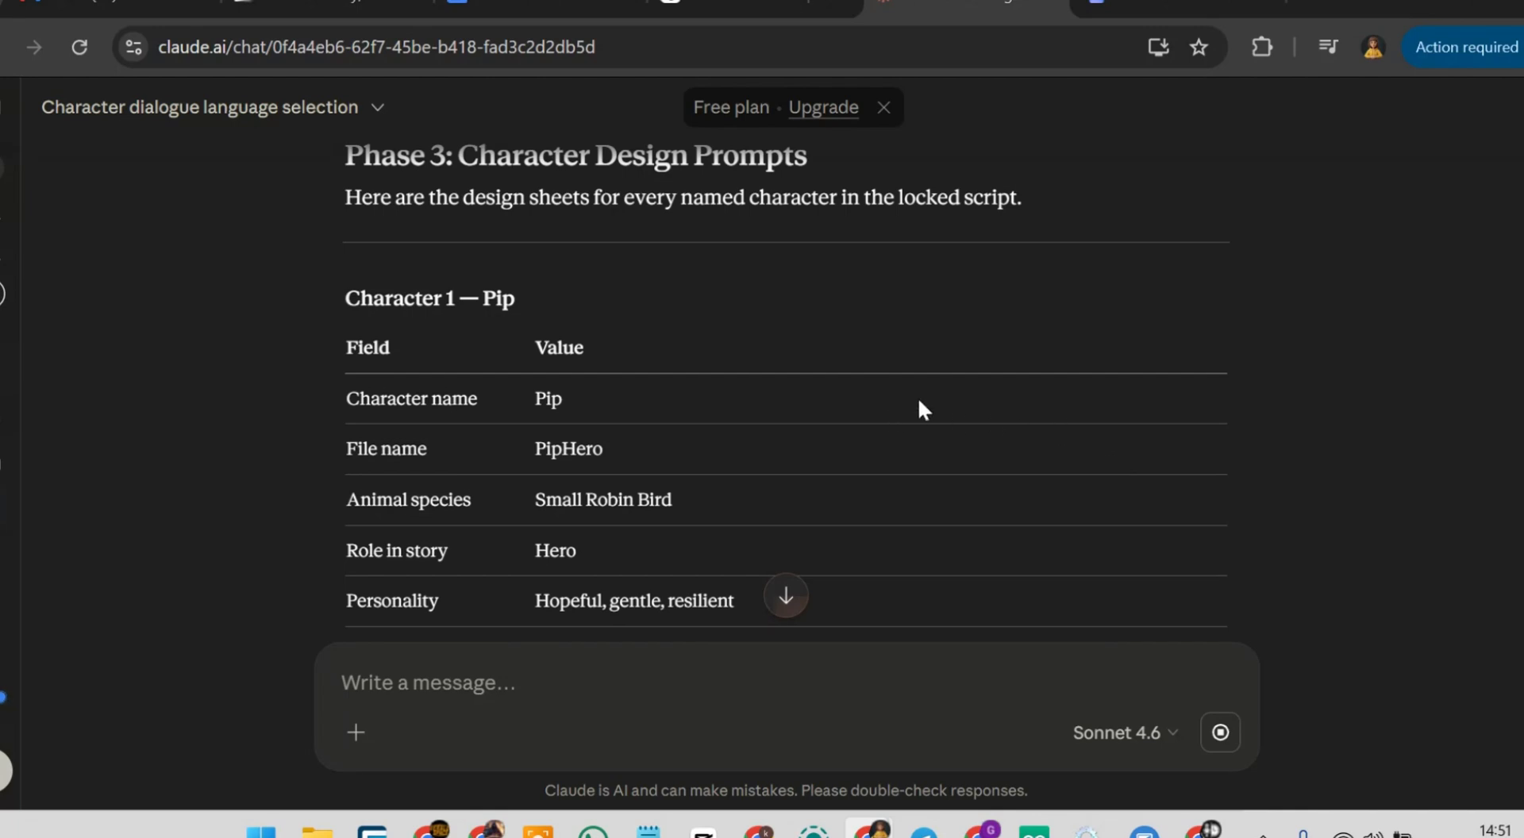
pyautogui.scroll(-8, 1069, 368)
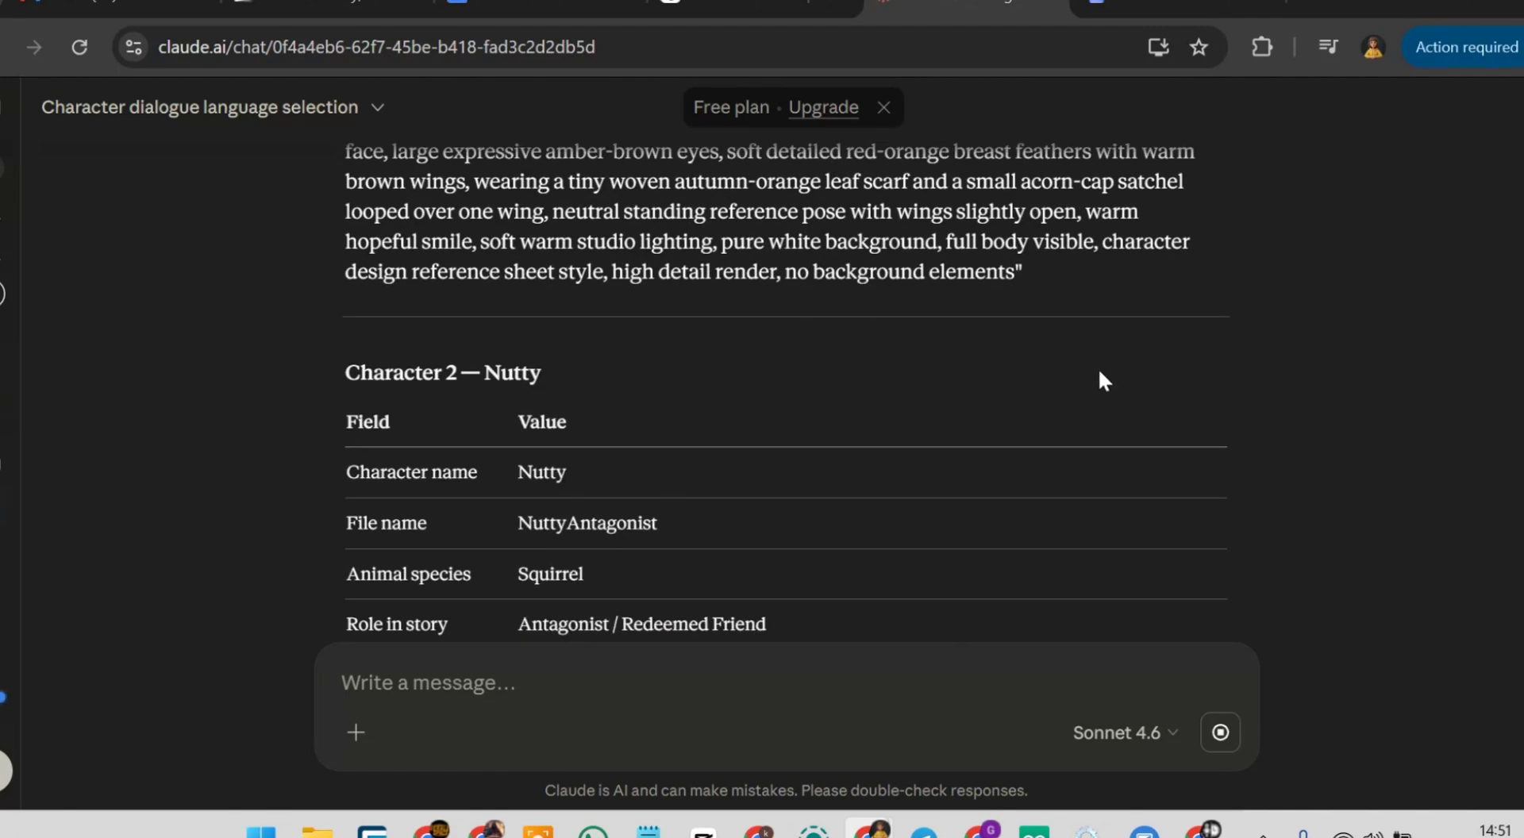
pyautogui.scroll(-5, 1103, 373)
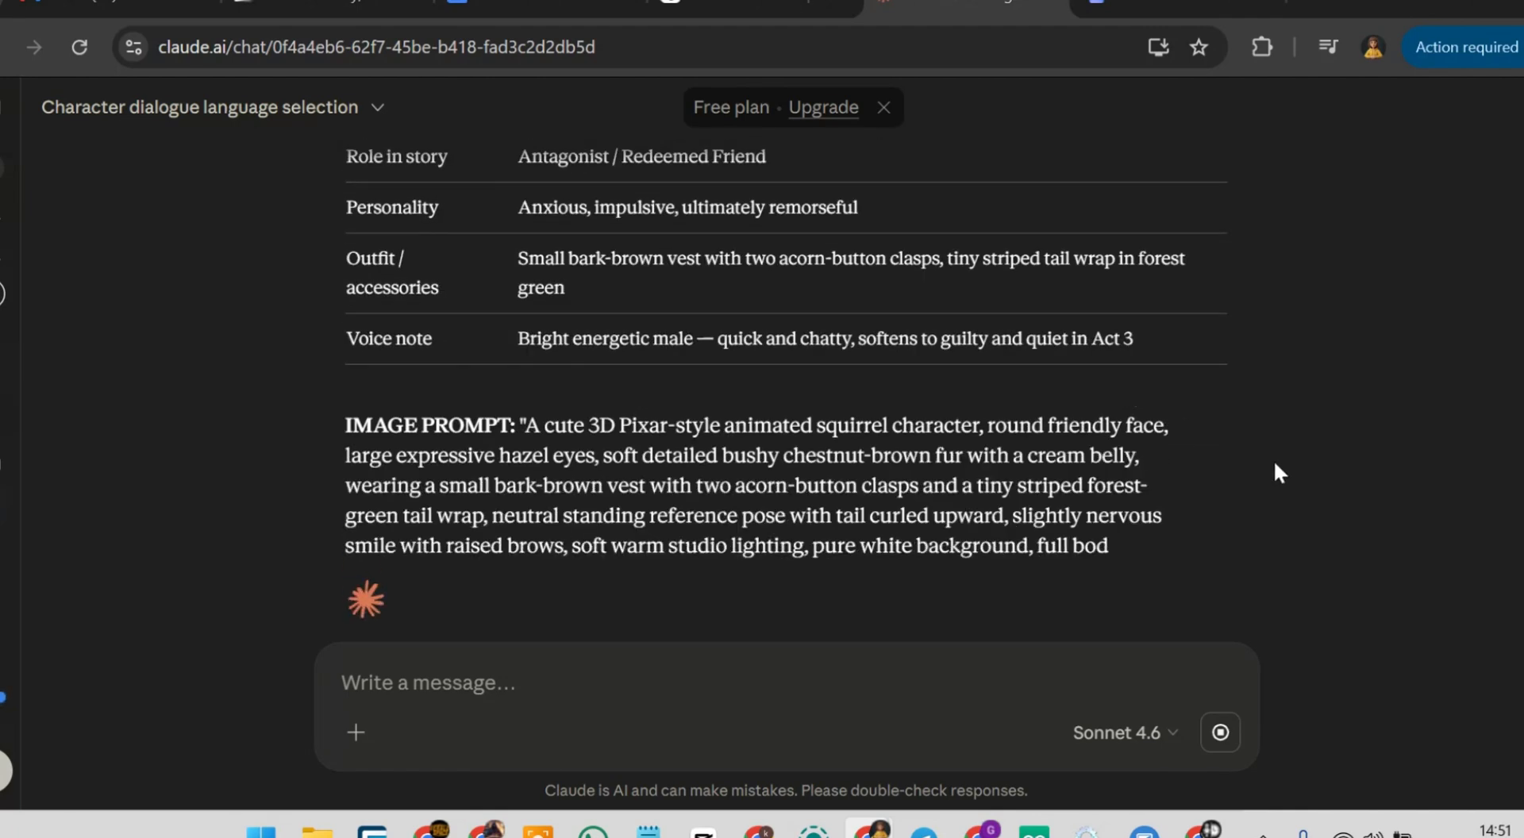
pyautogui.scroll(12, 1075, 397)
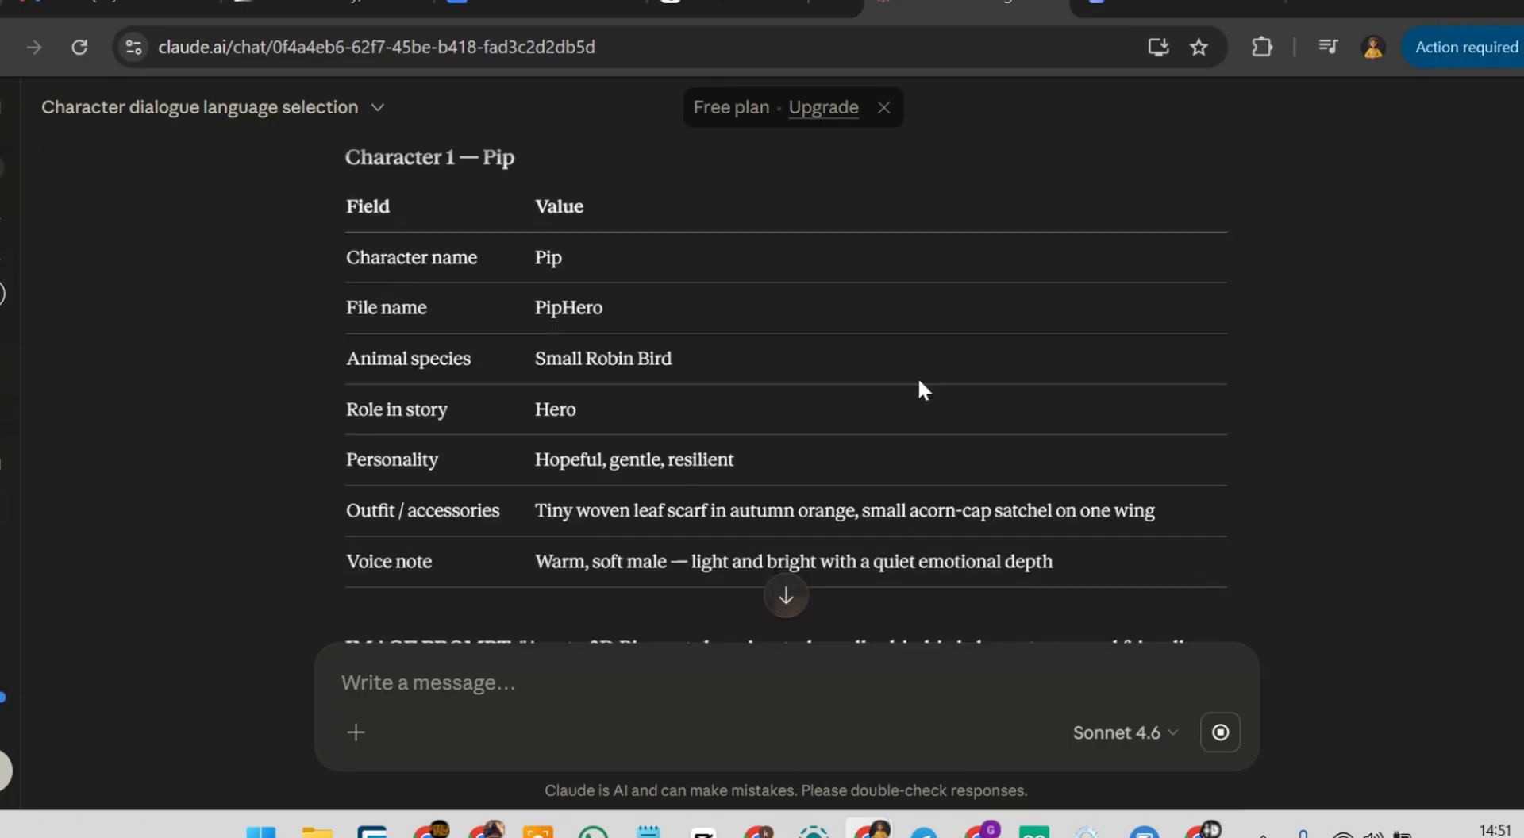
pyautogui.scroll(-4, 918, 378)
pyautogui.moveTo(524, 313); pyautogui.dragTo(1050, 465)
pyautogui.hotkey('ctrl', 'c')
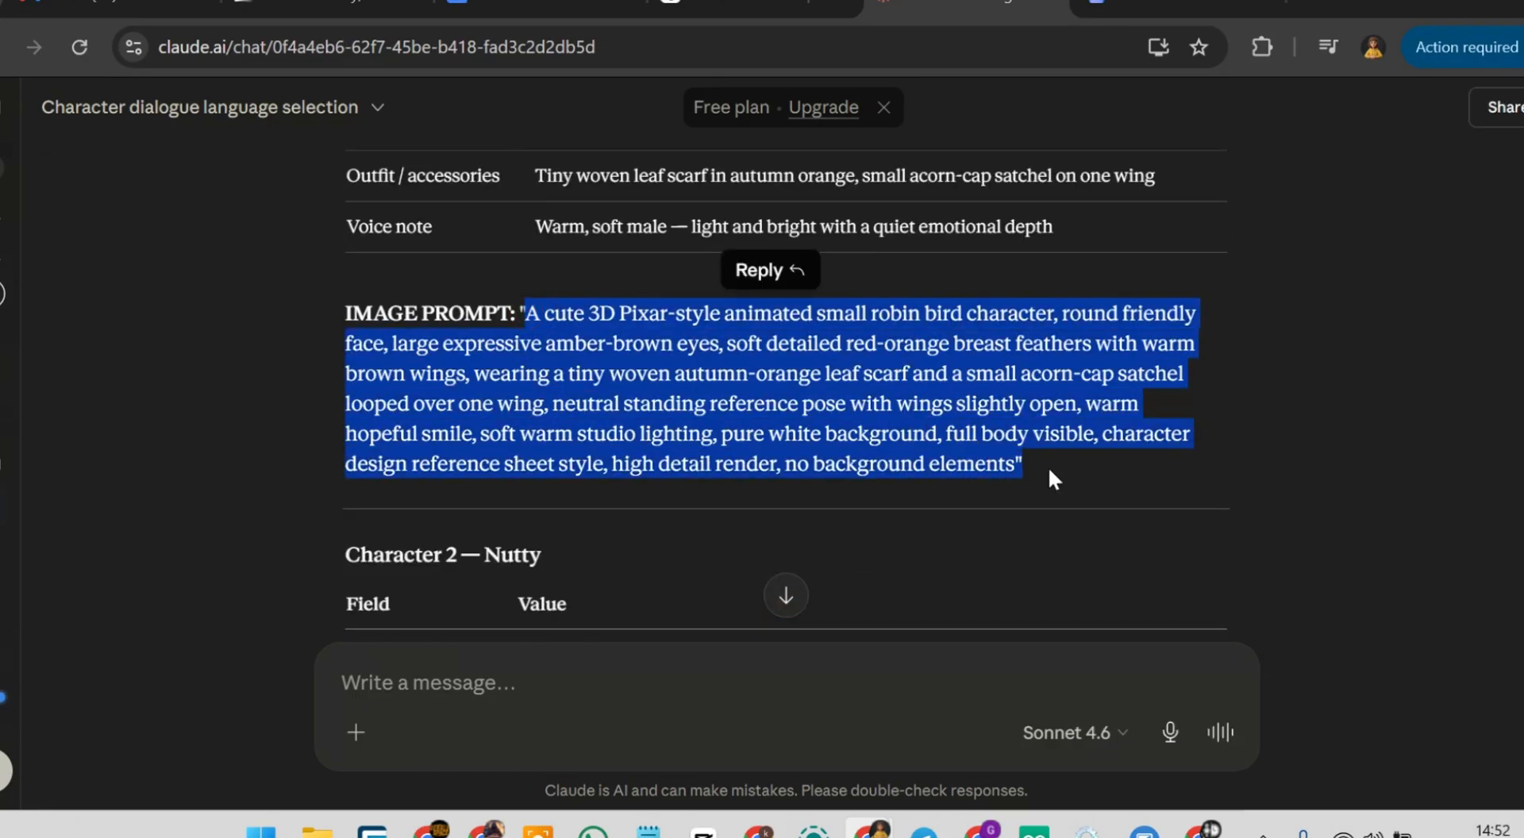
# - Switch to Google Flow, create a new project and open its new character page
pyautogui.click(1197, 832)
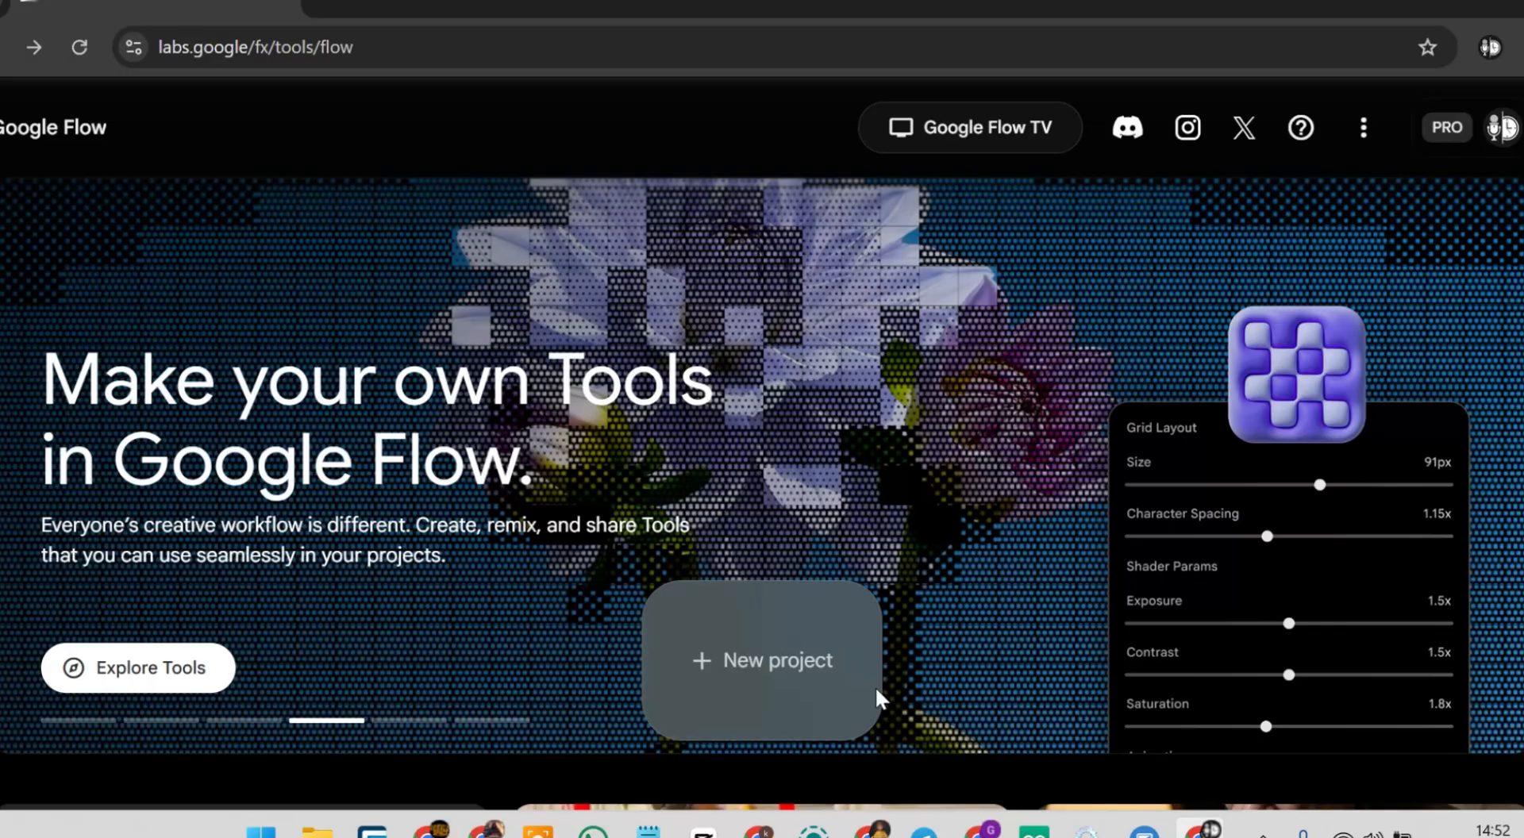
pyautogui.click(776, 694)
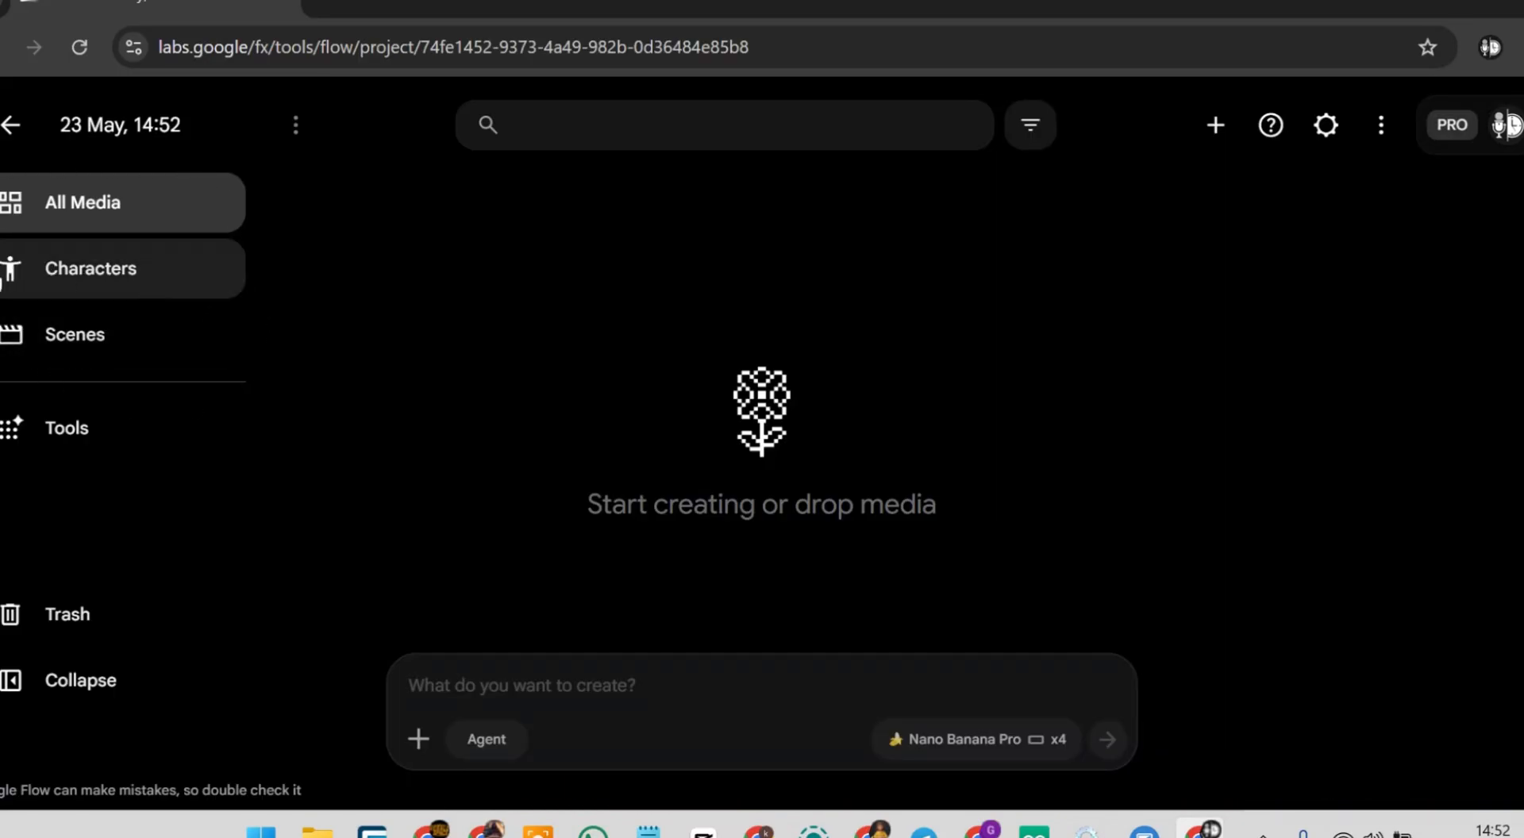
pyautogui.click(93, 291)
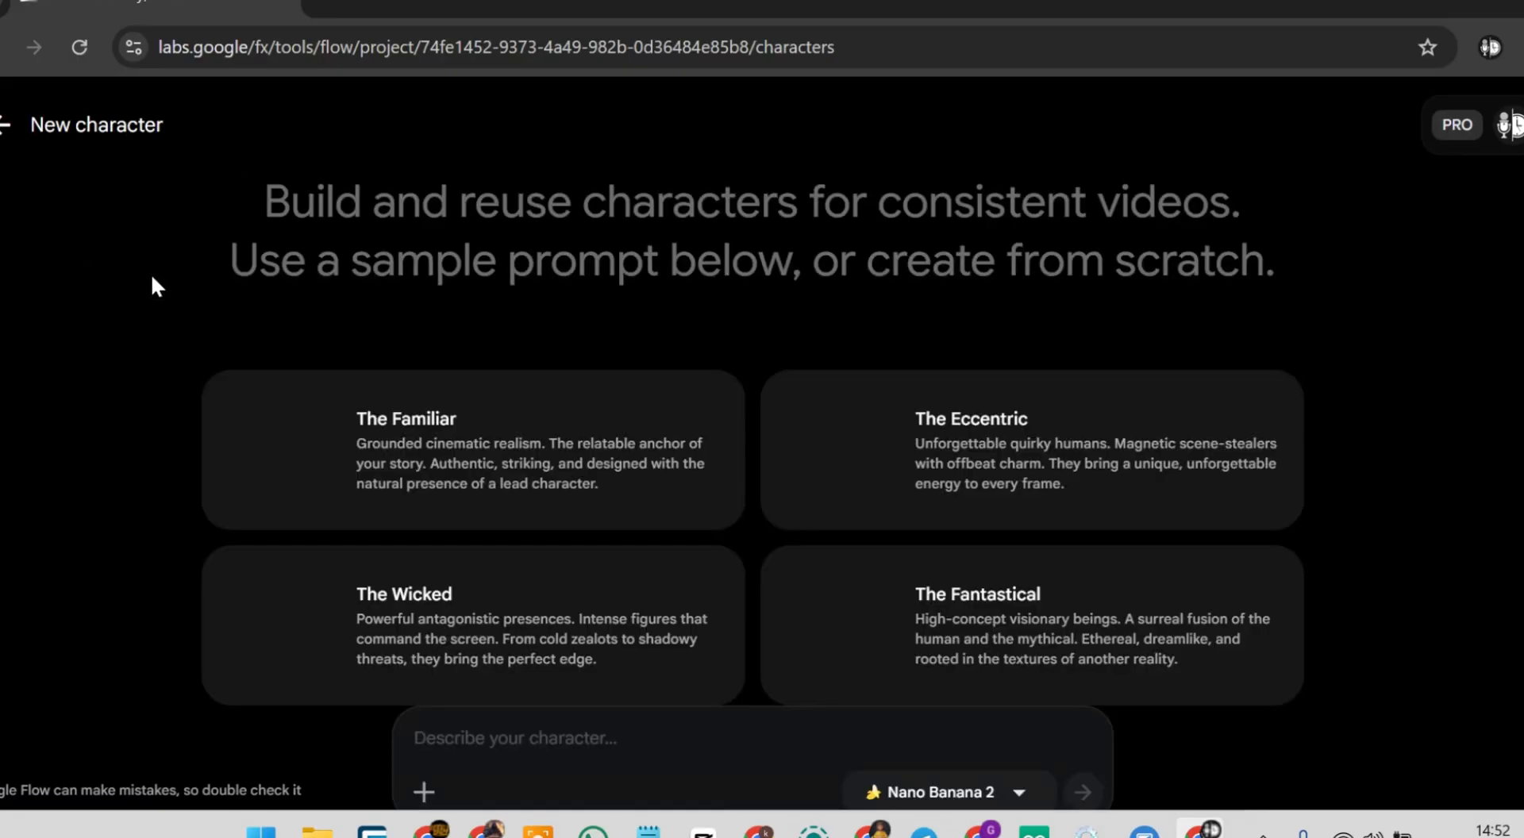
# - Paste the robin image prompt as the character description and generate the character with Nano Banana Pro
pyautogui.scroll(-2, 1174, 410)
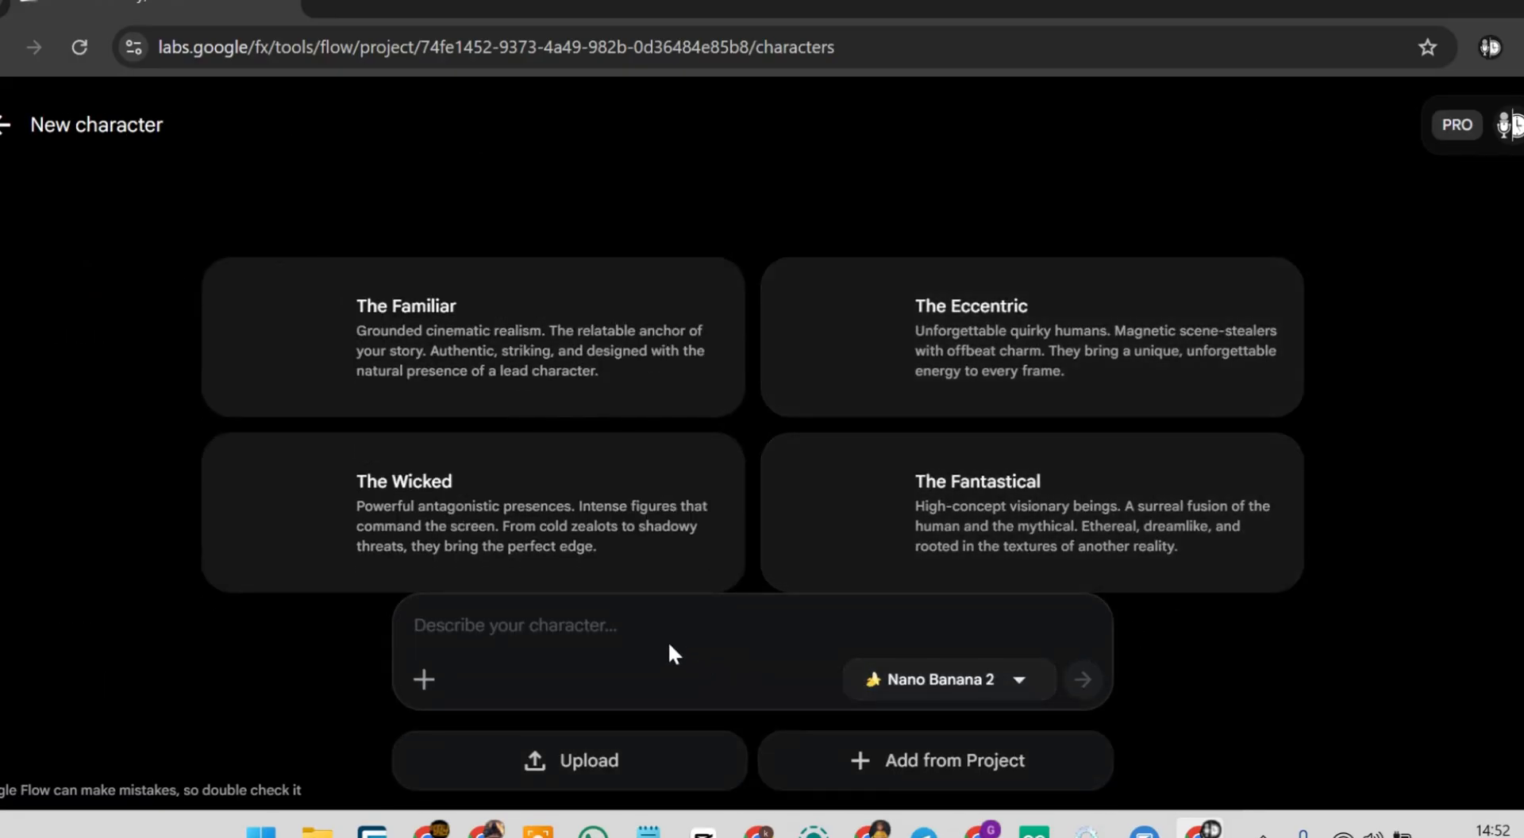
pyautogui.click(477, 632)
pyautogui.hotkey('ctrl', 'v')
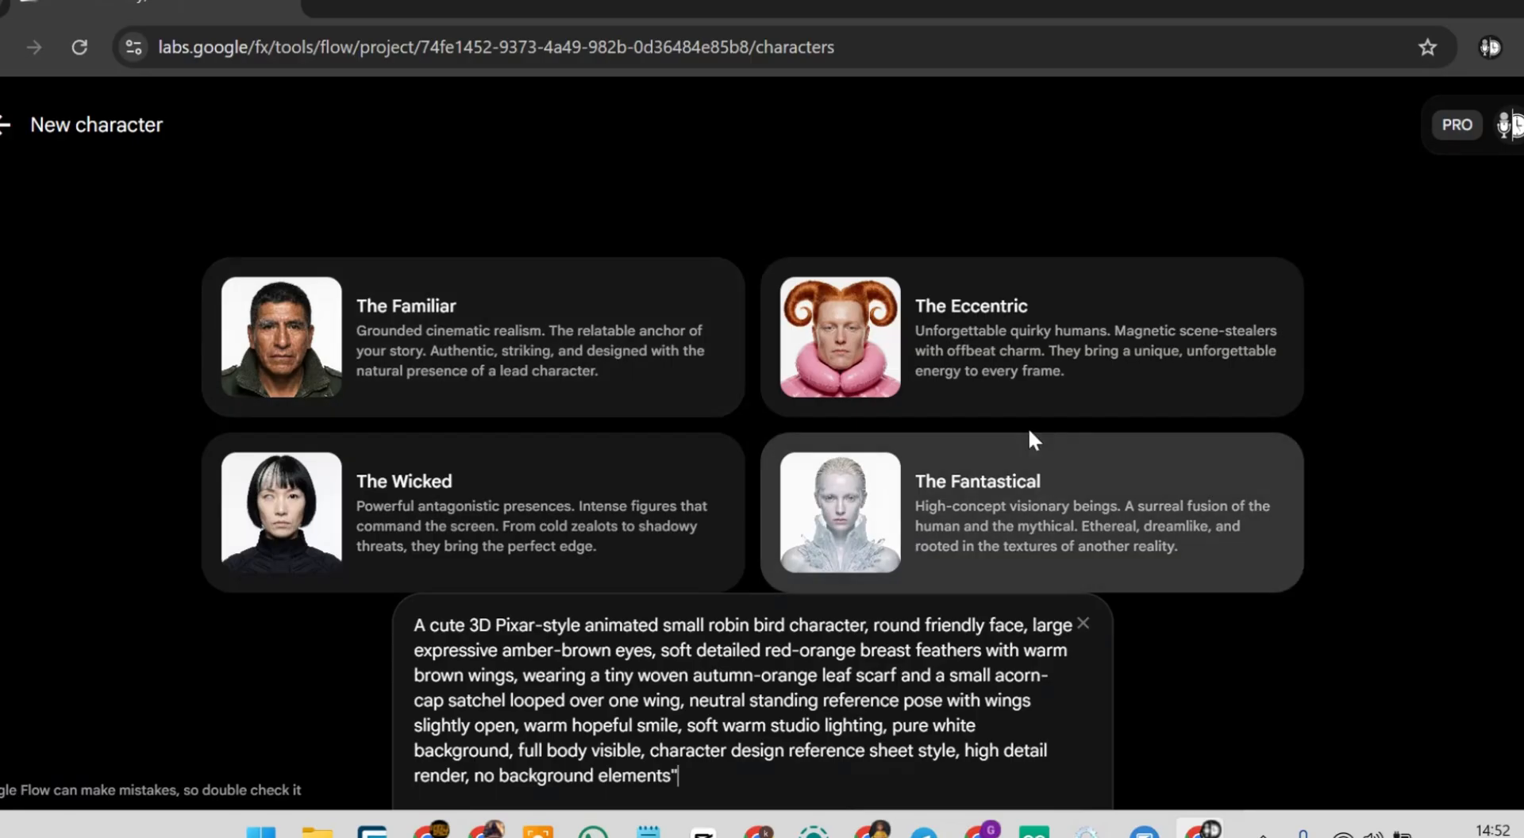
pyautogui.scroll(-2, 1031, 439)
pyautogui.click(1010, 679)
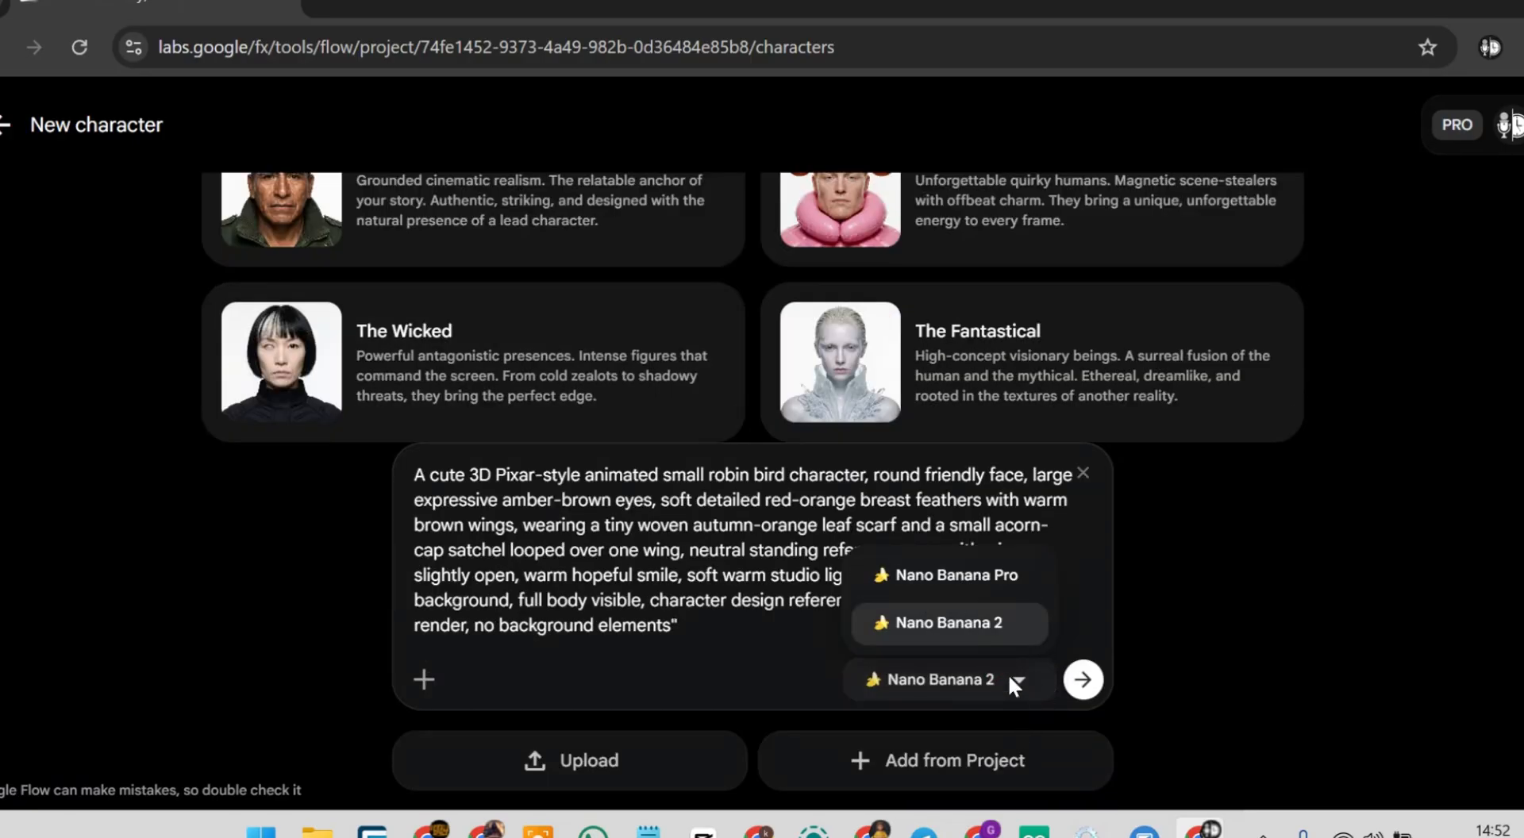
pyautogui.click(957, 585)
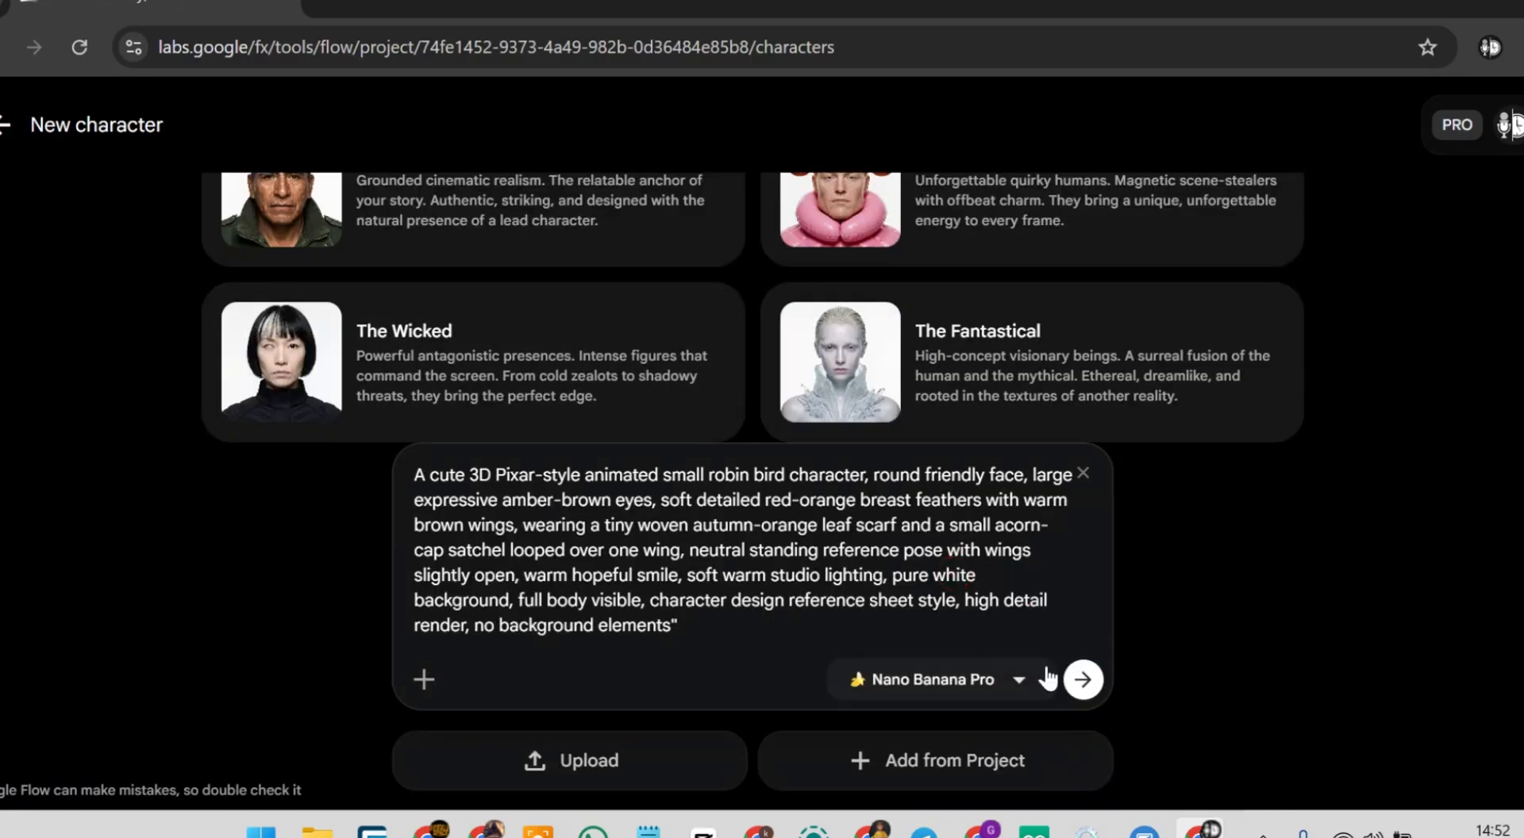
pyautogui.click(1104, 680)
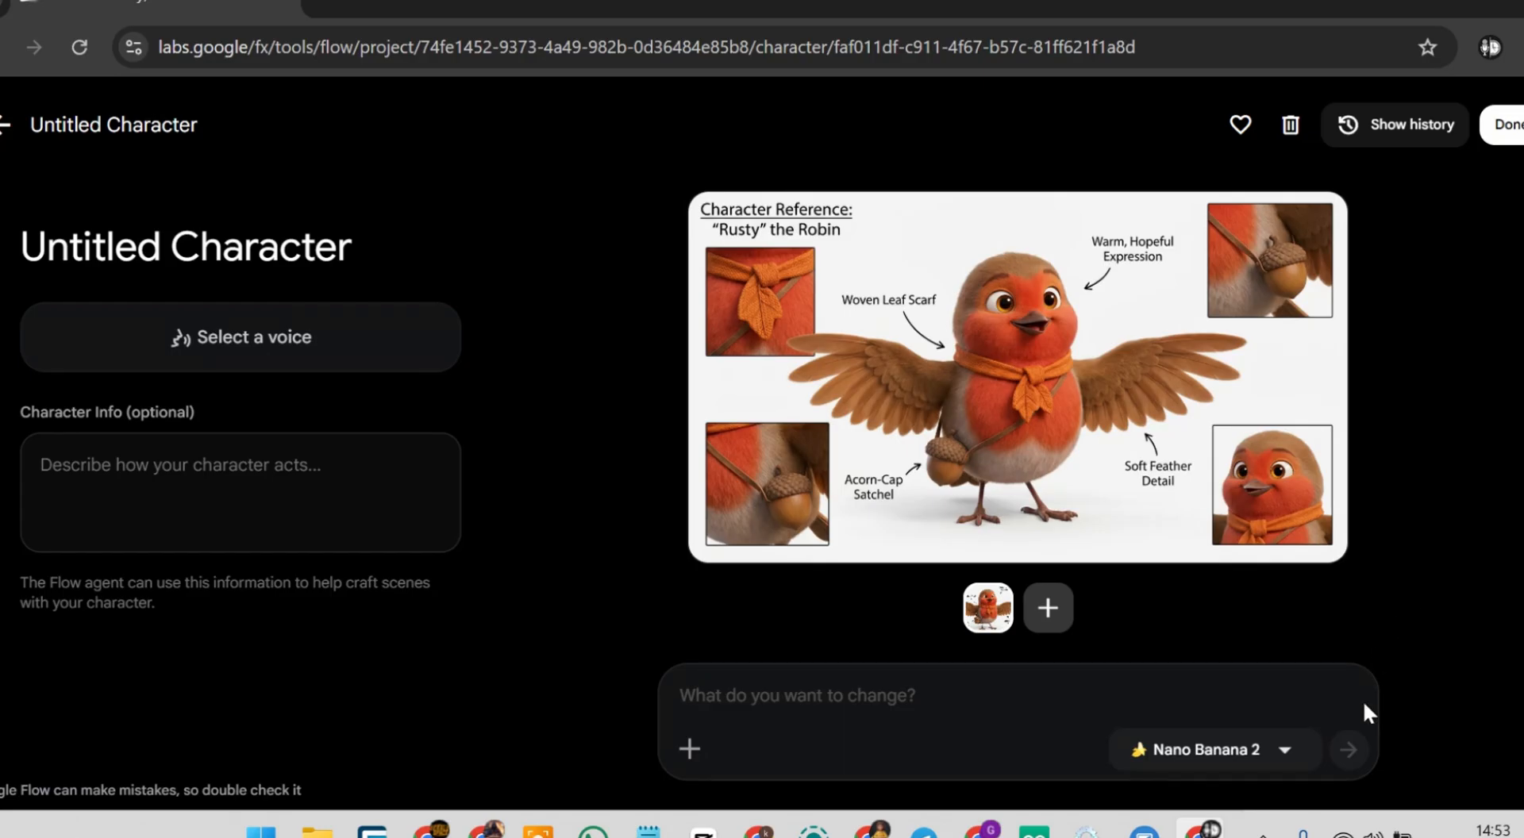
# - Copy Pip's file name from the Claude design sheet and rename the untitled character in Google Flow as PipHero
pyautogui.hotkey('alt', 'Tab')
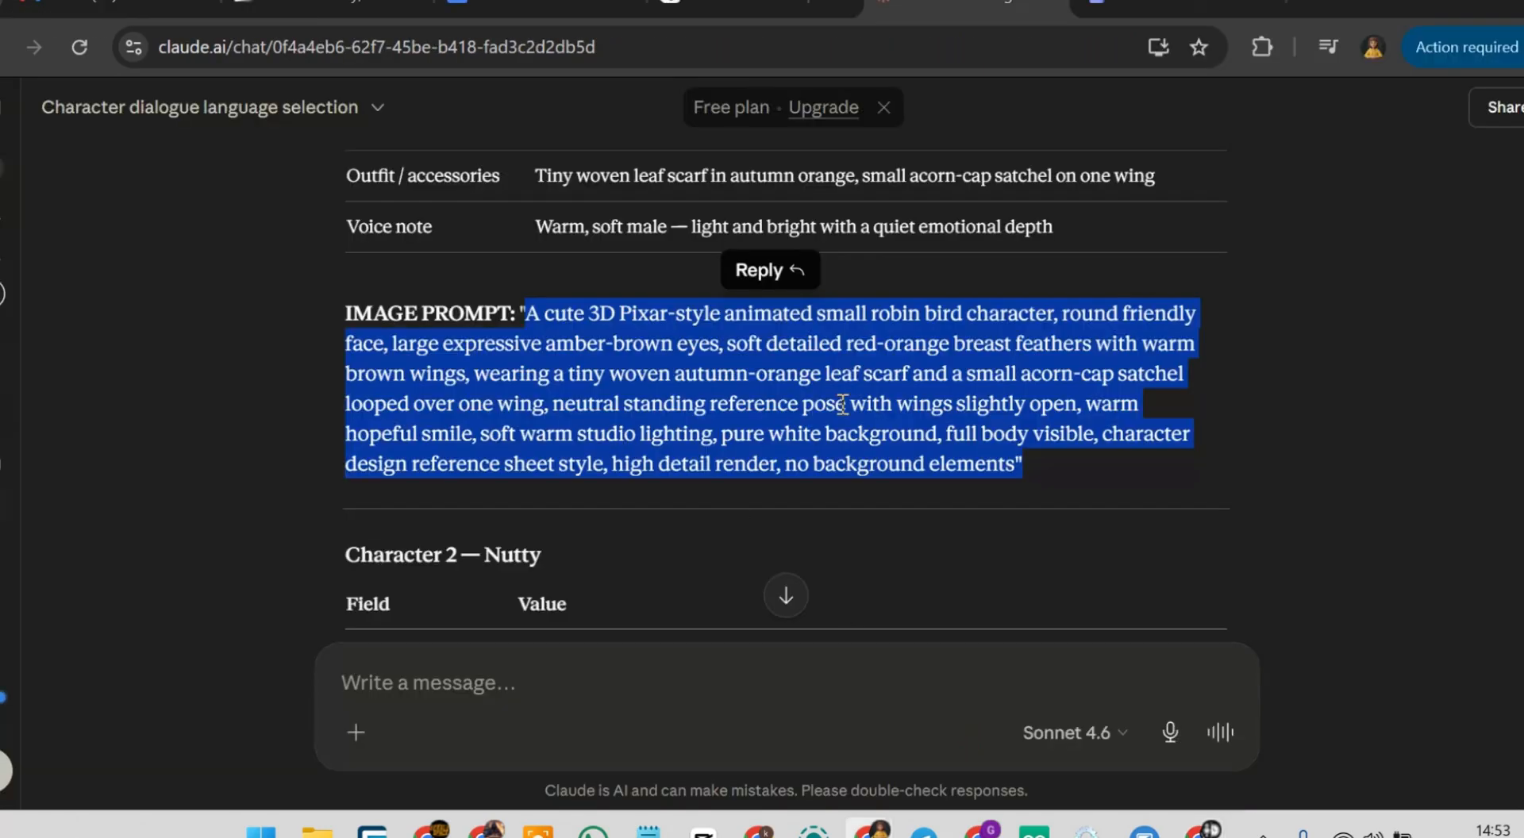
pyautogui.scroll(10, 842, 405)
pyautogui.scroll(-2, 817, 503)
pyautogui.doubleClick(579, 474)
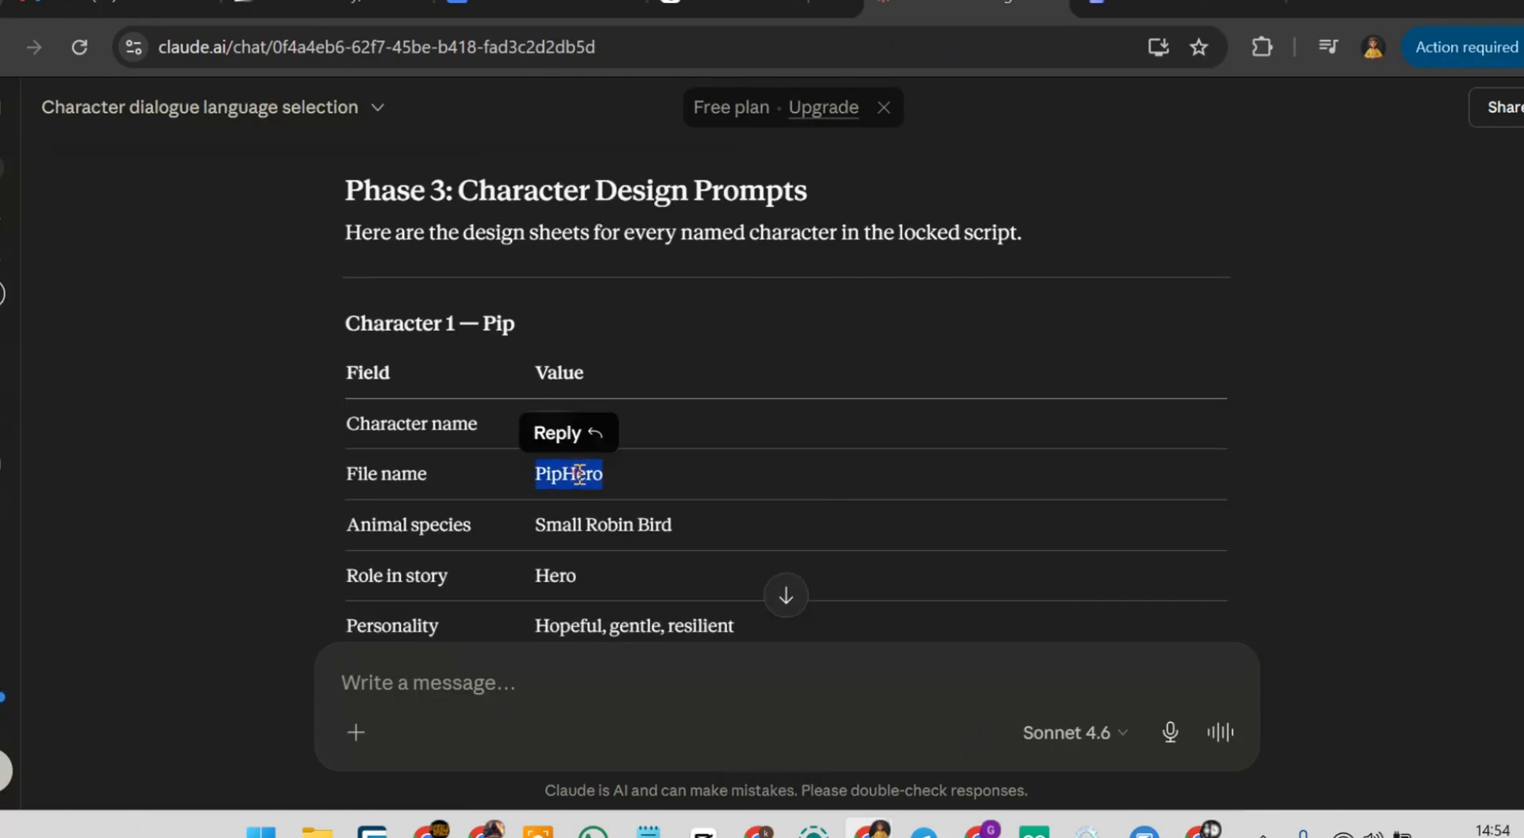
pyautogui.hotkey('ctrl', 'c')
pyautogui.hotkey('alt', 'Tab')
pyautogui.tripleClick(449, 266)
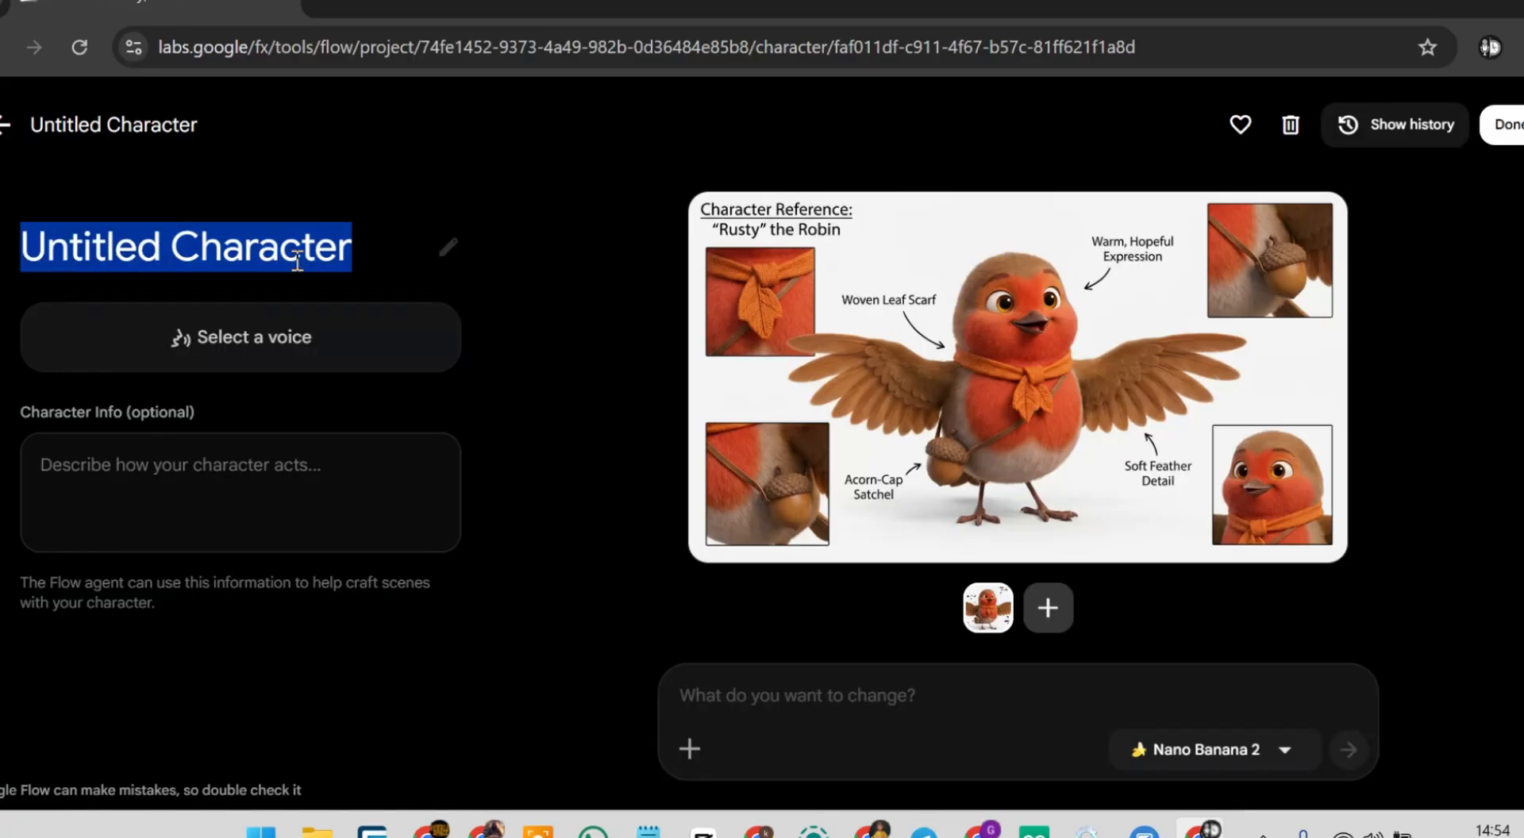
pyautogui.hotkey('ctrl', 'v')
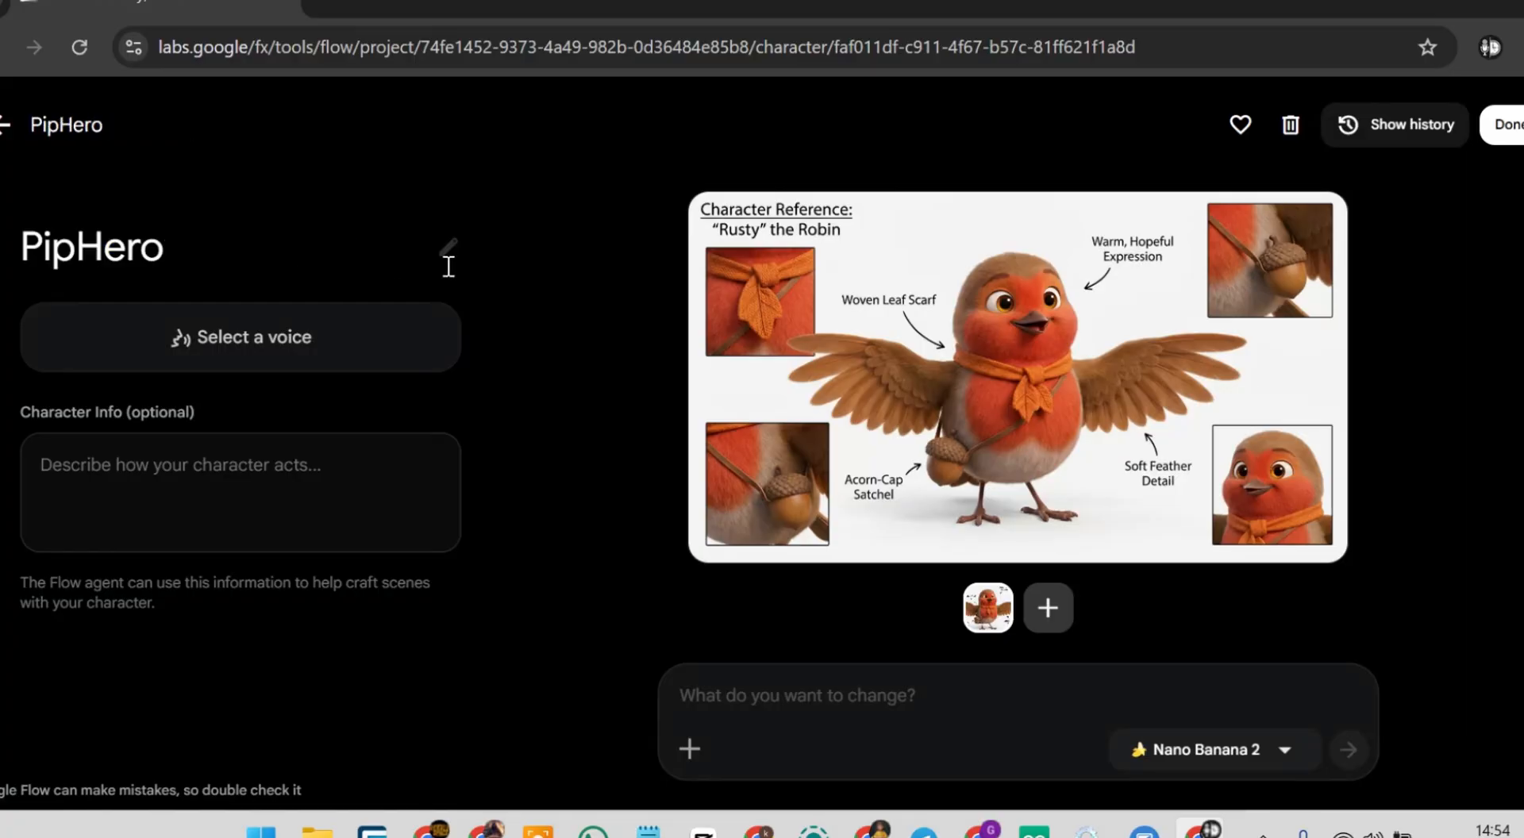
# - Add the Achernar voice to the PipHero character and finish the character
pyautogui.click(196, 356)
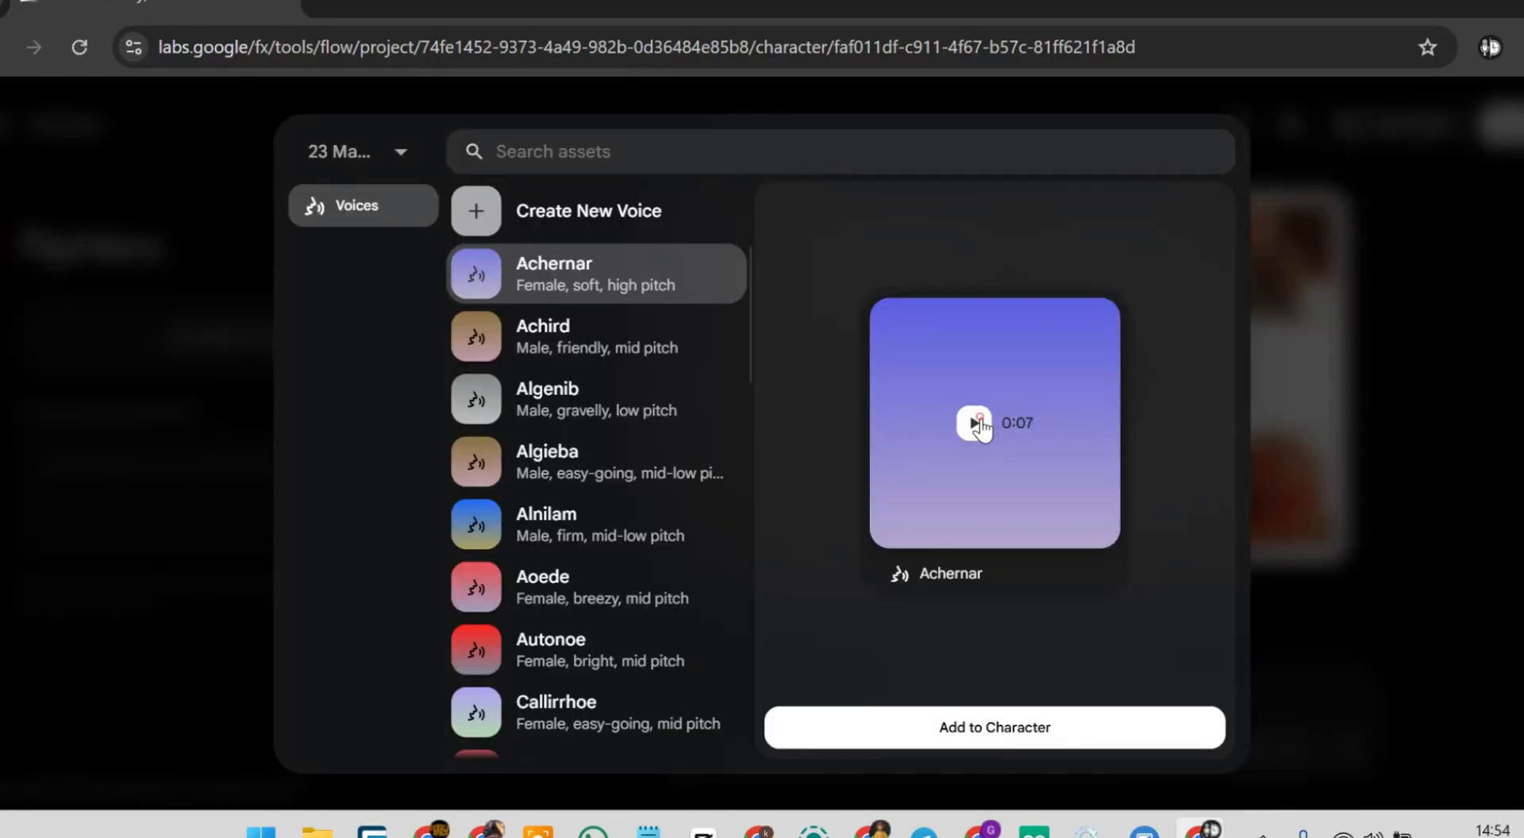
pyautogui.click(911, 721)
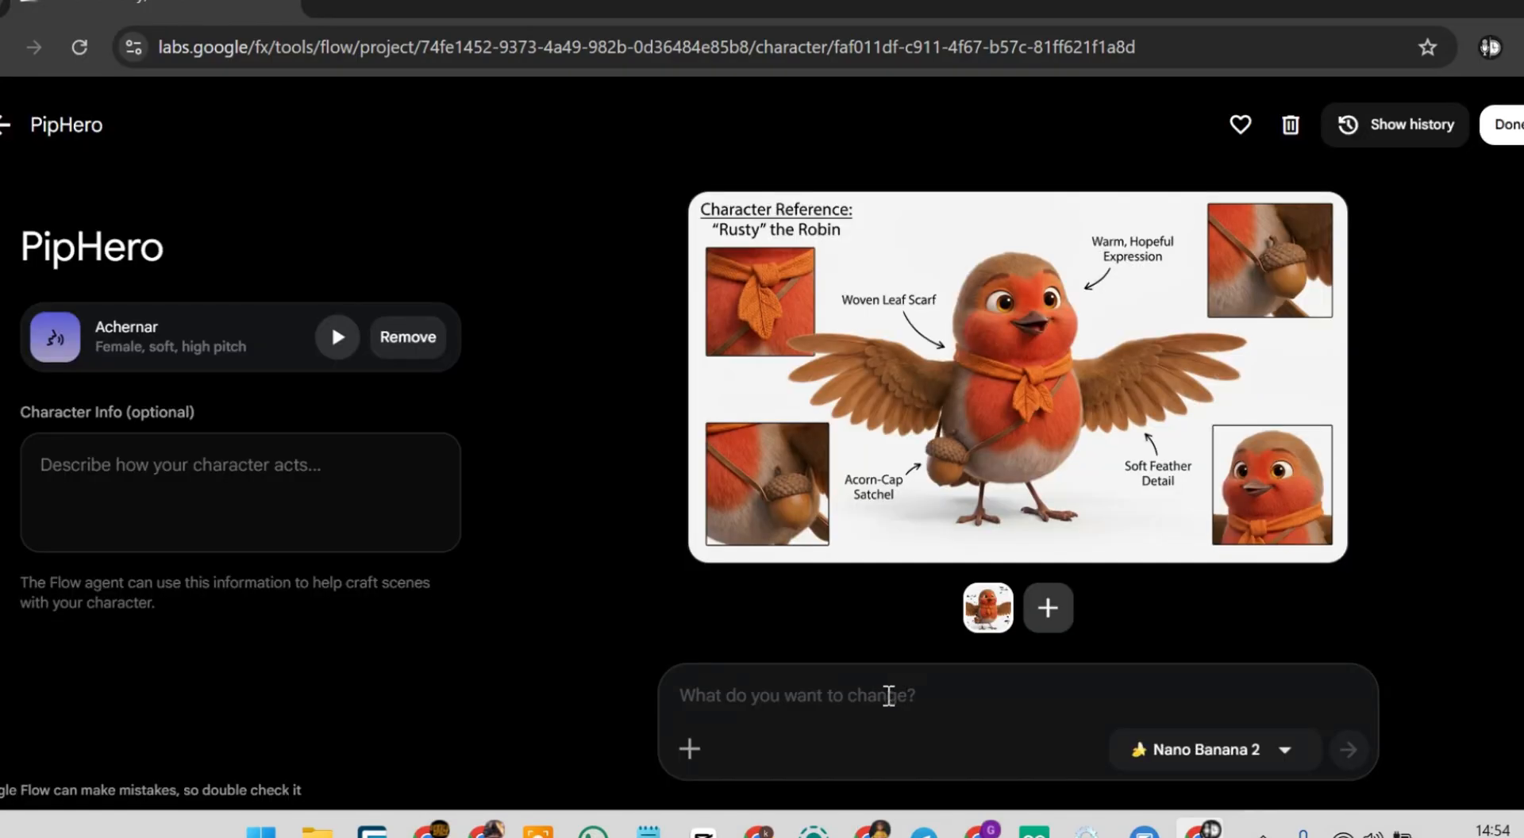
pyautogui.click(1503, 125)
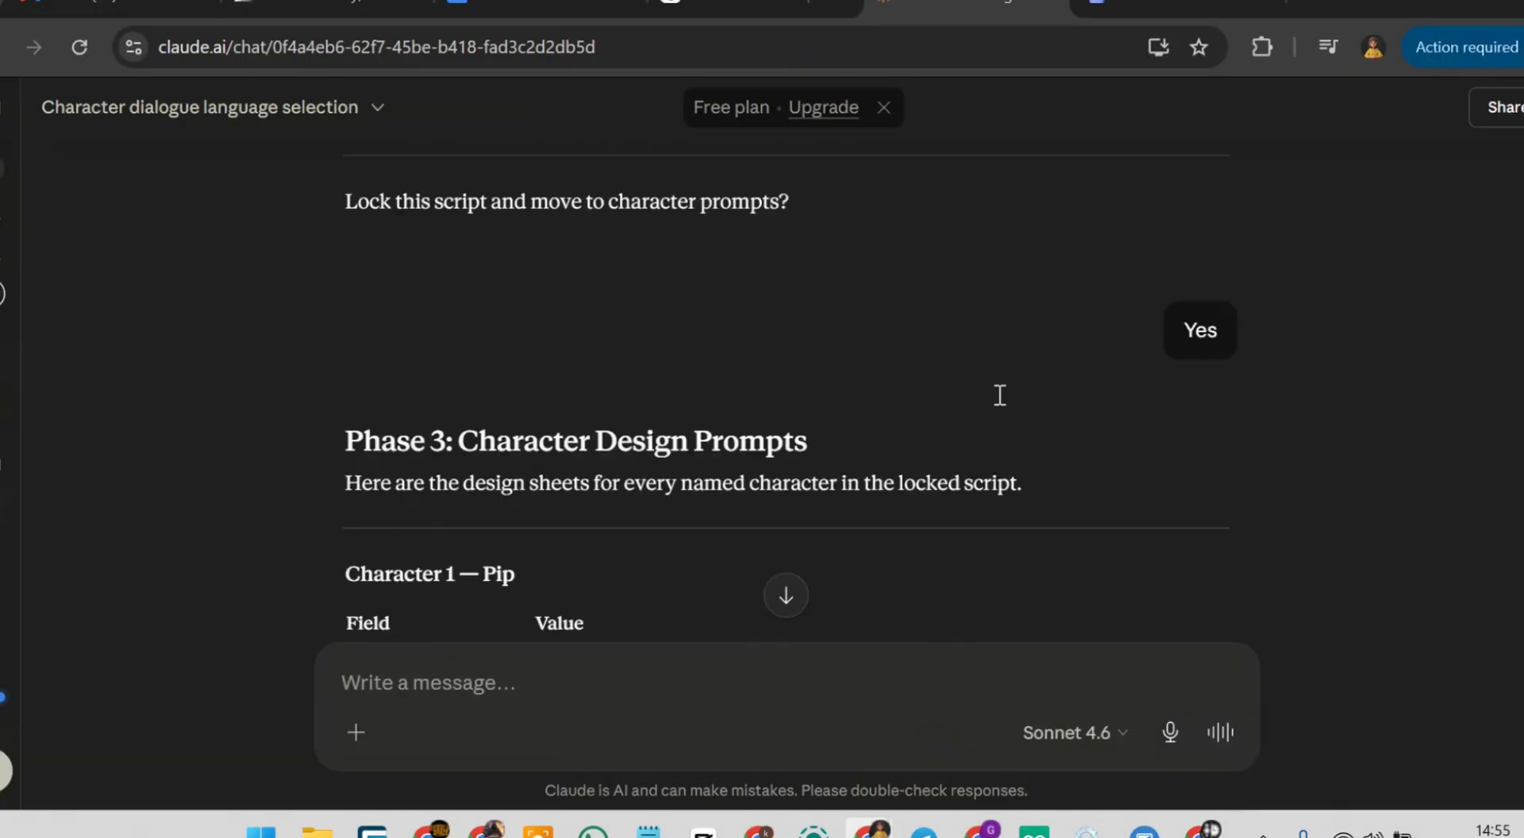
# - Reply "Yes" in the Claude chat to generate the environment and background prompts
pyautogui.hotkey('ctrl', 'v')
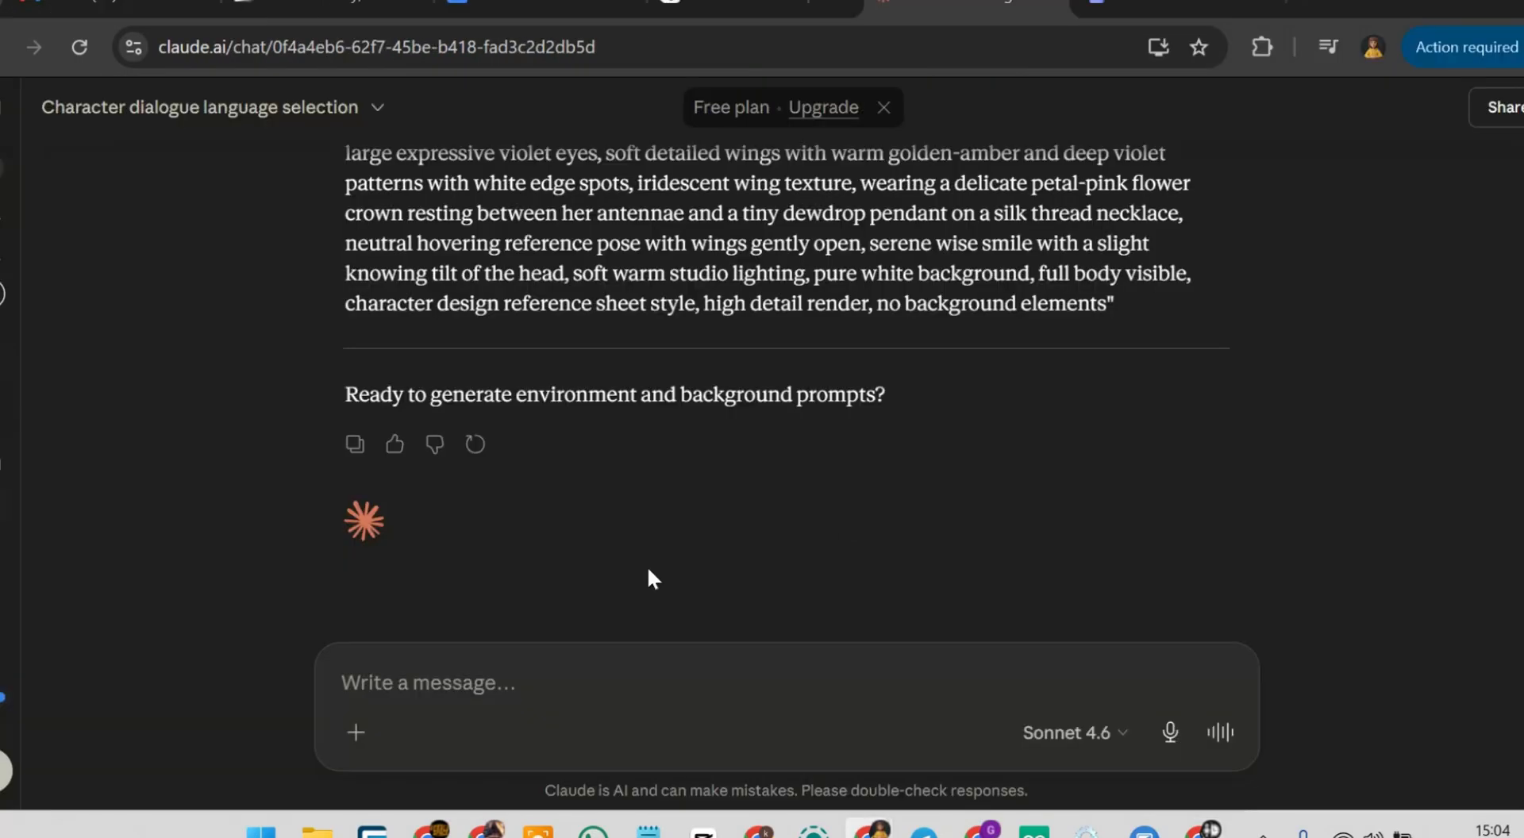
pyautogui.click(395, 674)
pyautogui.write('Yes')
pyautogui.press('Return')
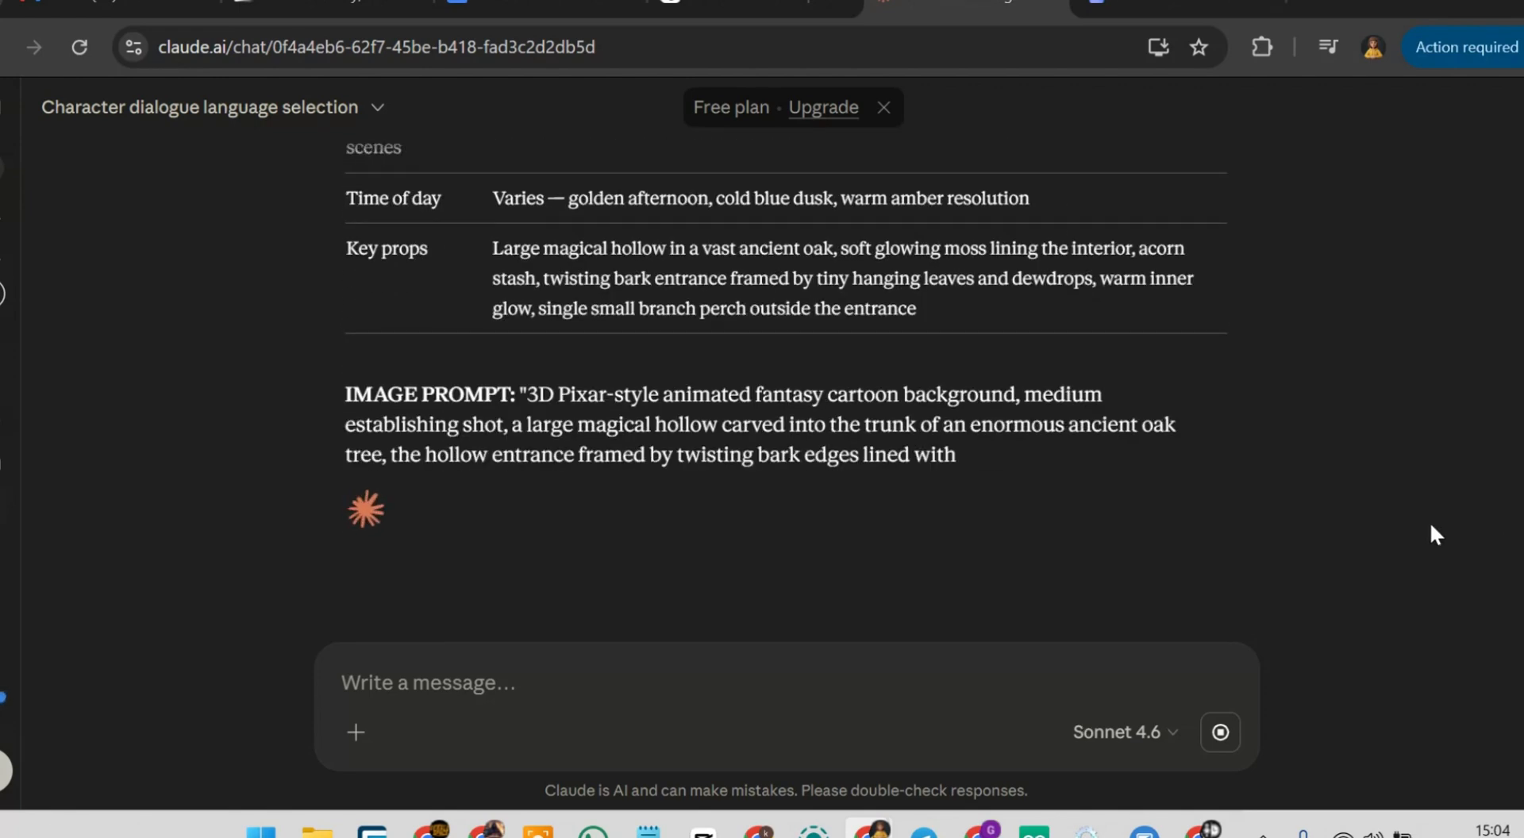
# - Copy the image prompt for Environment 1, Enchanted Forest at Golden Dawn, and switch to Google Flow
pyautogui.scroll(9, 1252, 485)
pyautogui.moveTo(528, 278); pyautogui.dragTo(999, 459)
pyautogui.hotkey('alt', 'Tab')
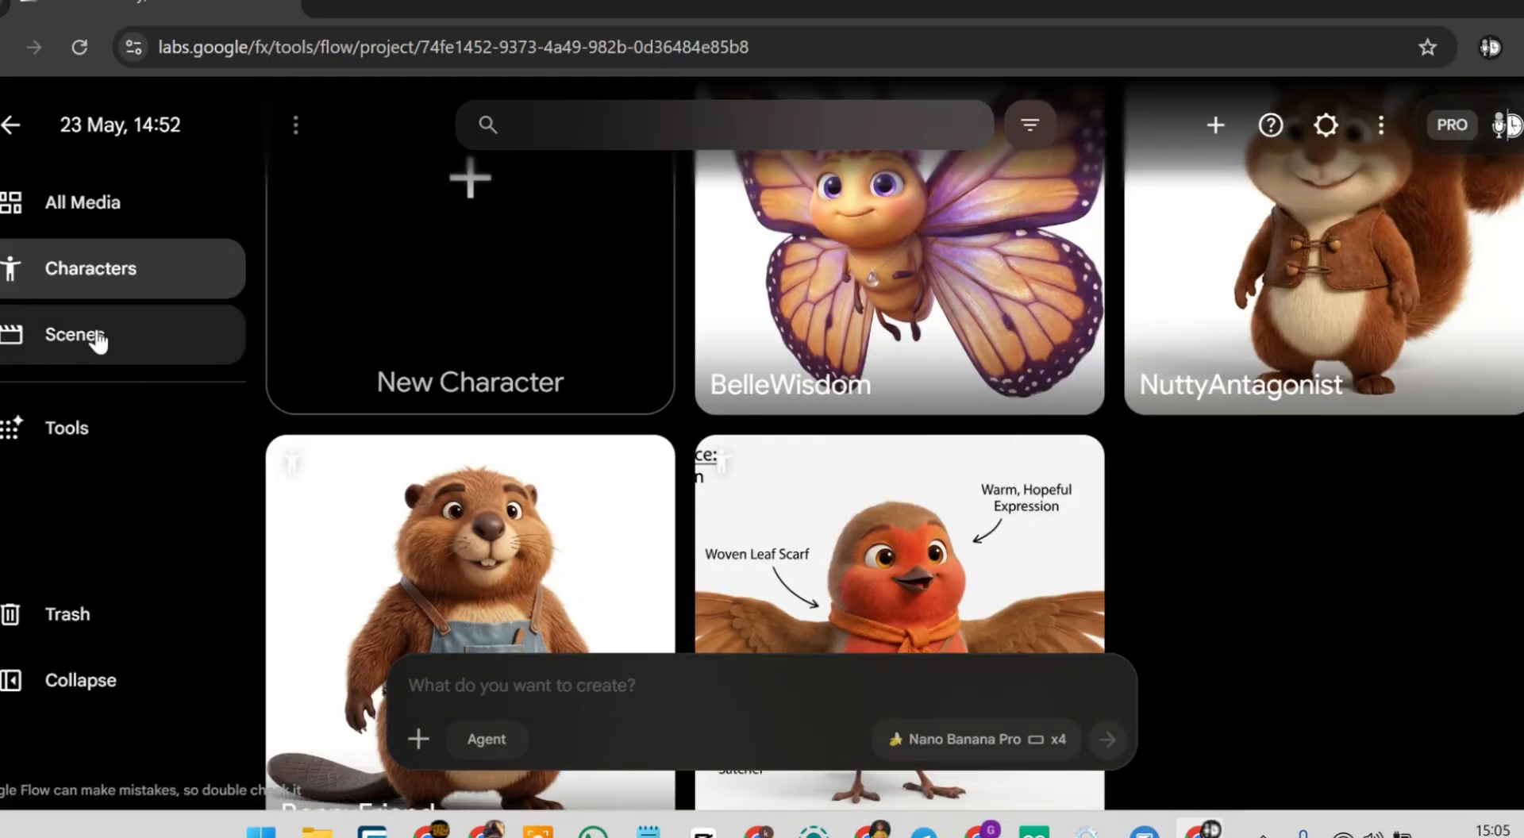
# - In the project's scenes, set image generation to 1x output and generate the forest background from the pasted prompt
pyautogui.click(96, 337)
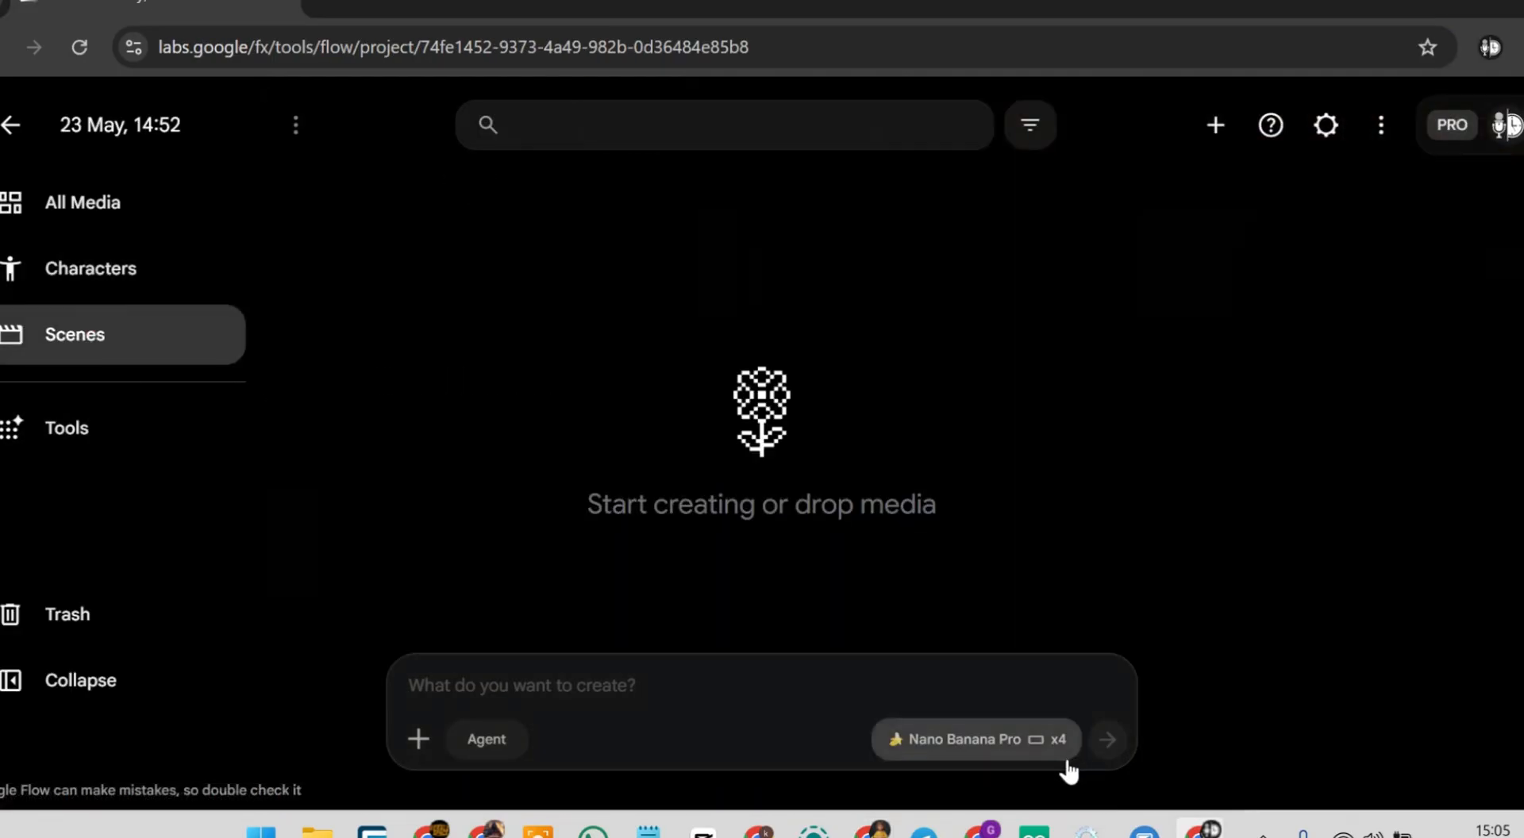
pyautogui.click(980, 740)
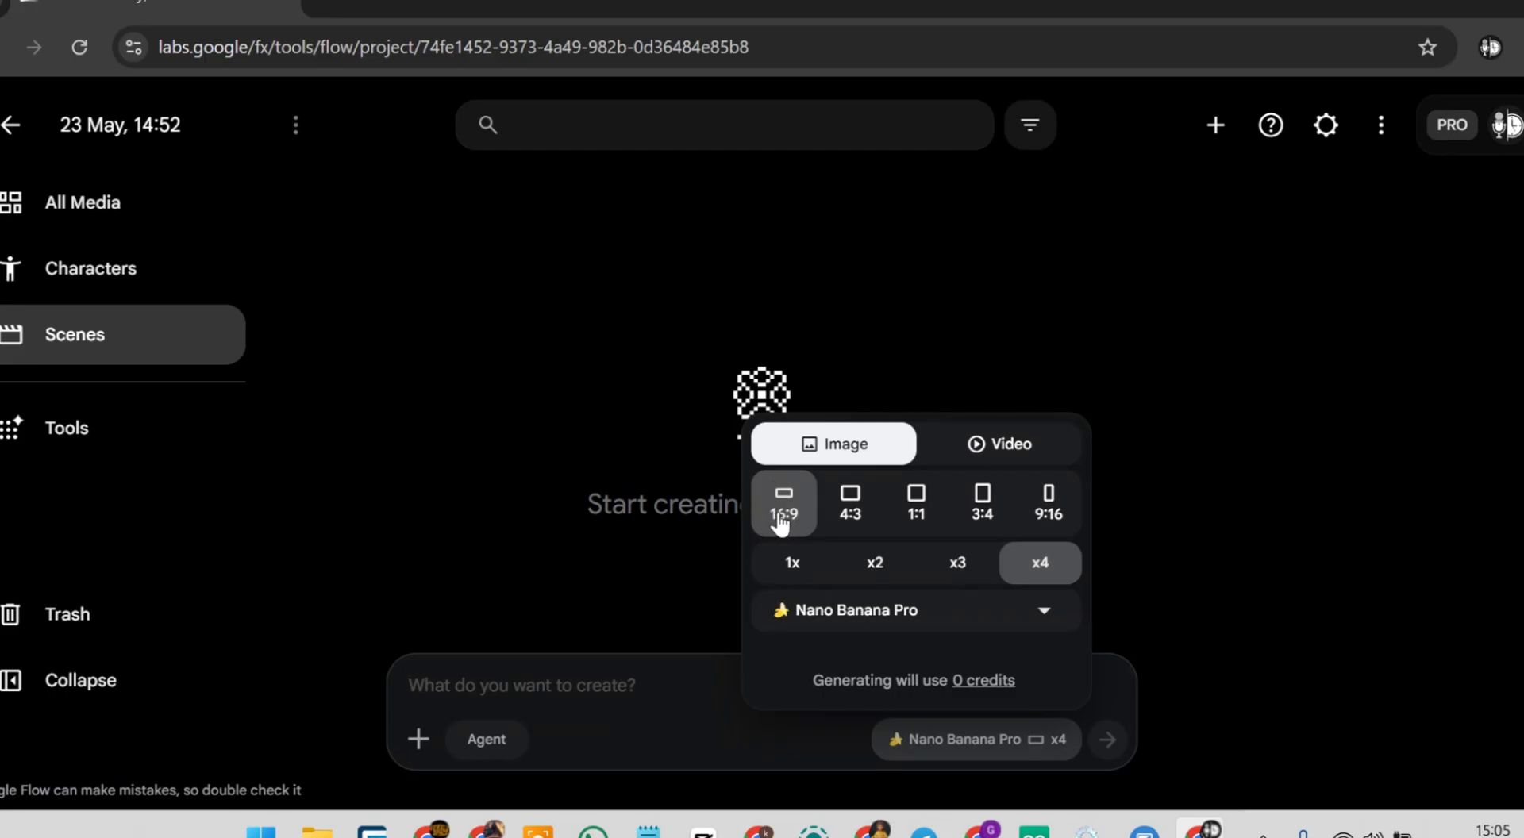
pyautogui.click(808, 574)
pyautogui.click(516, 714)
pyautogui.hotkey('ctrl', 'v')
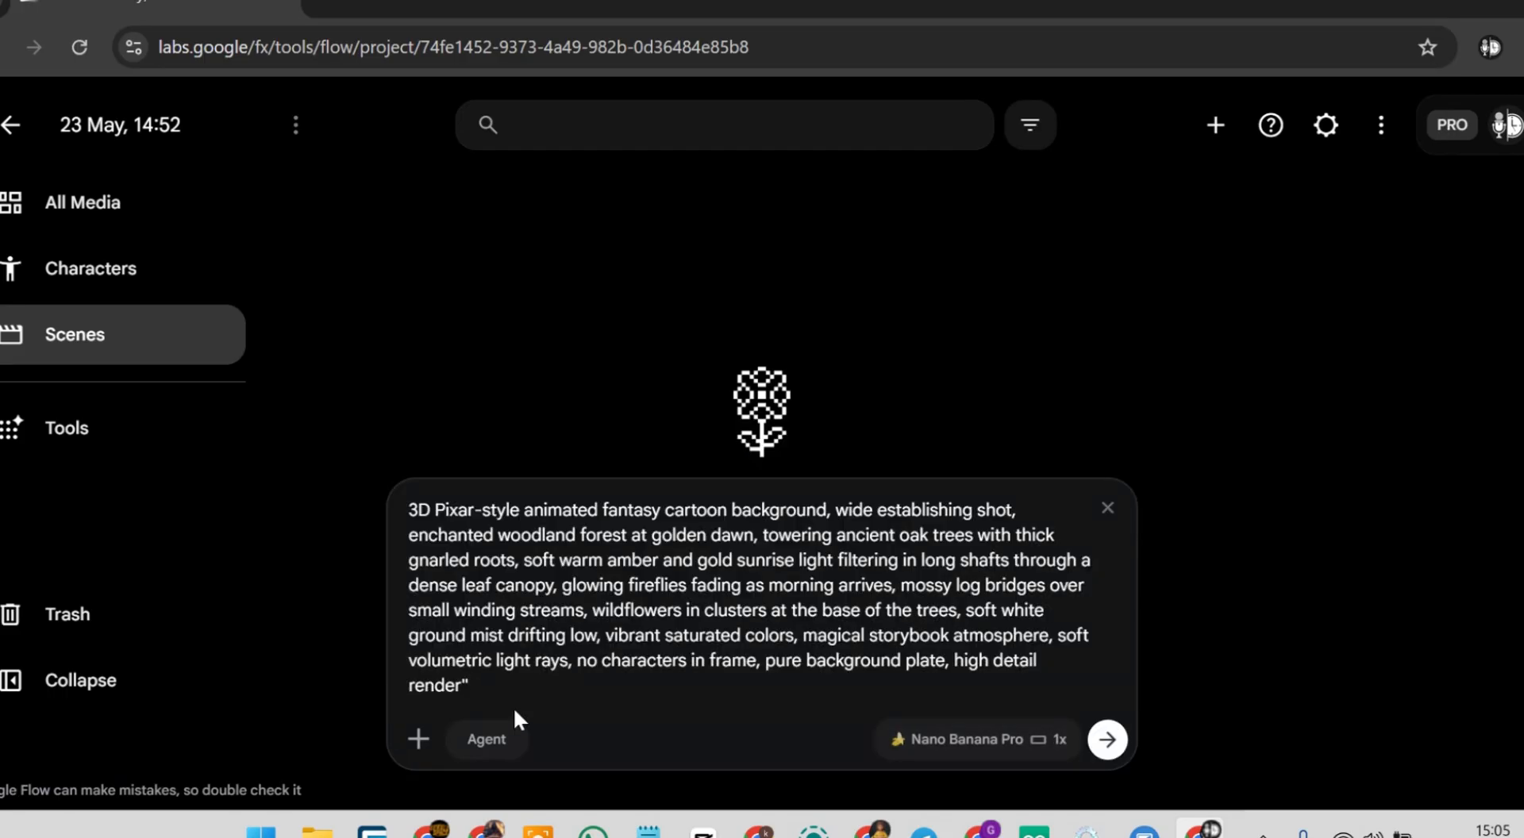
pyautogui.click(1108, 740)
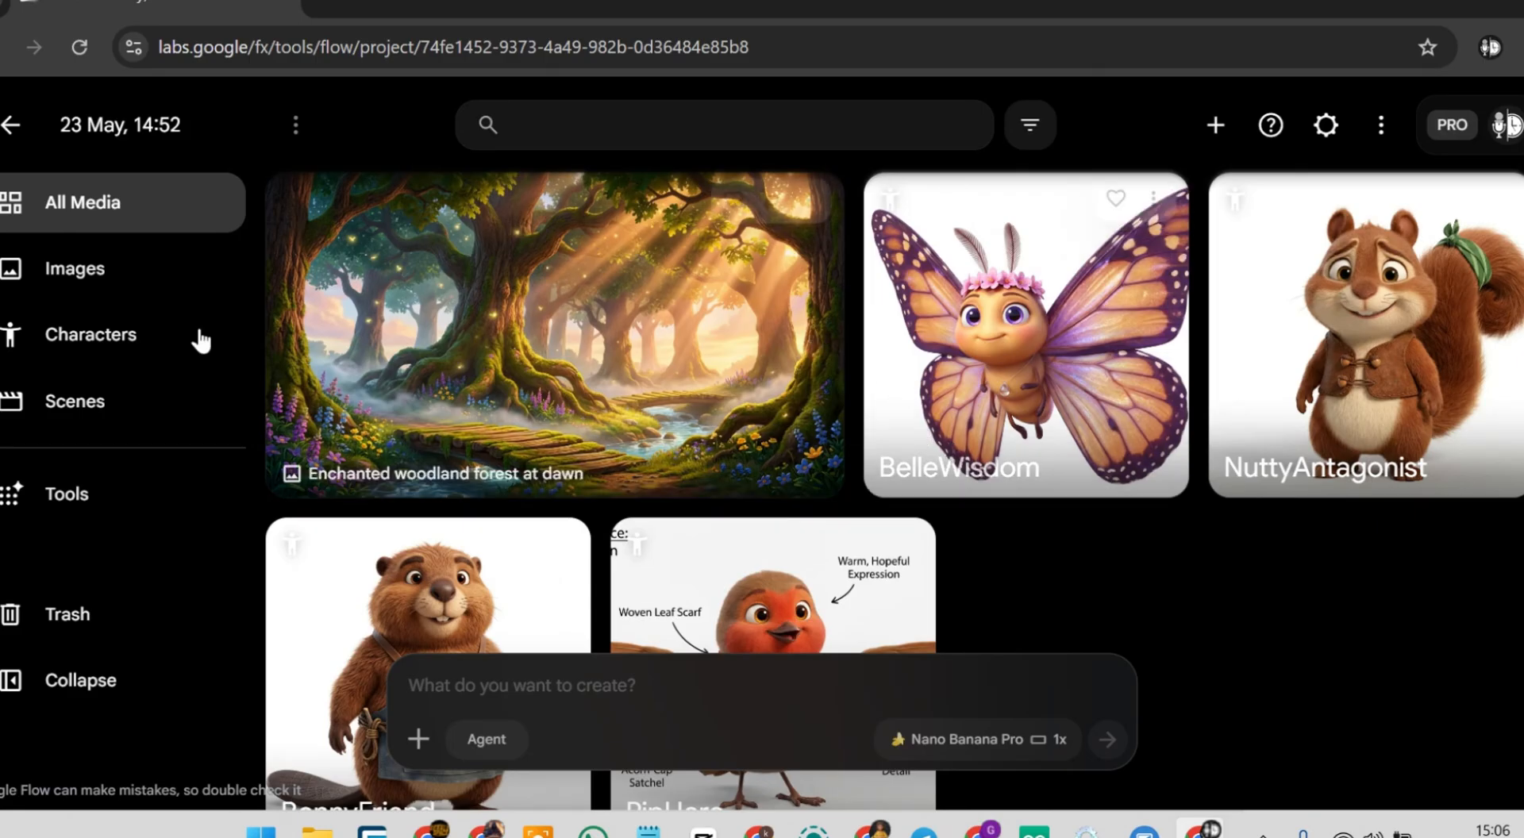
# - Copy Environment 1's file name, EnchantedForestDawn, from the Claude chat and return to Google Flow
pyautogui.hotkey('alt', 'Tab')
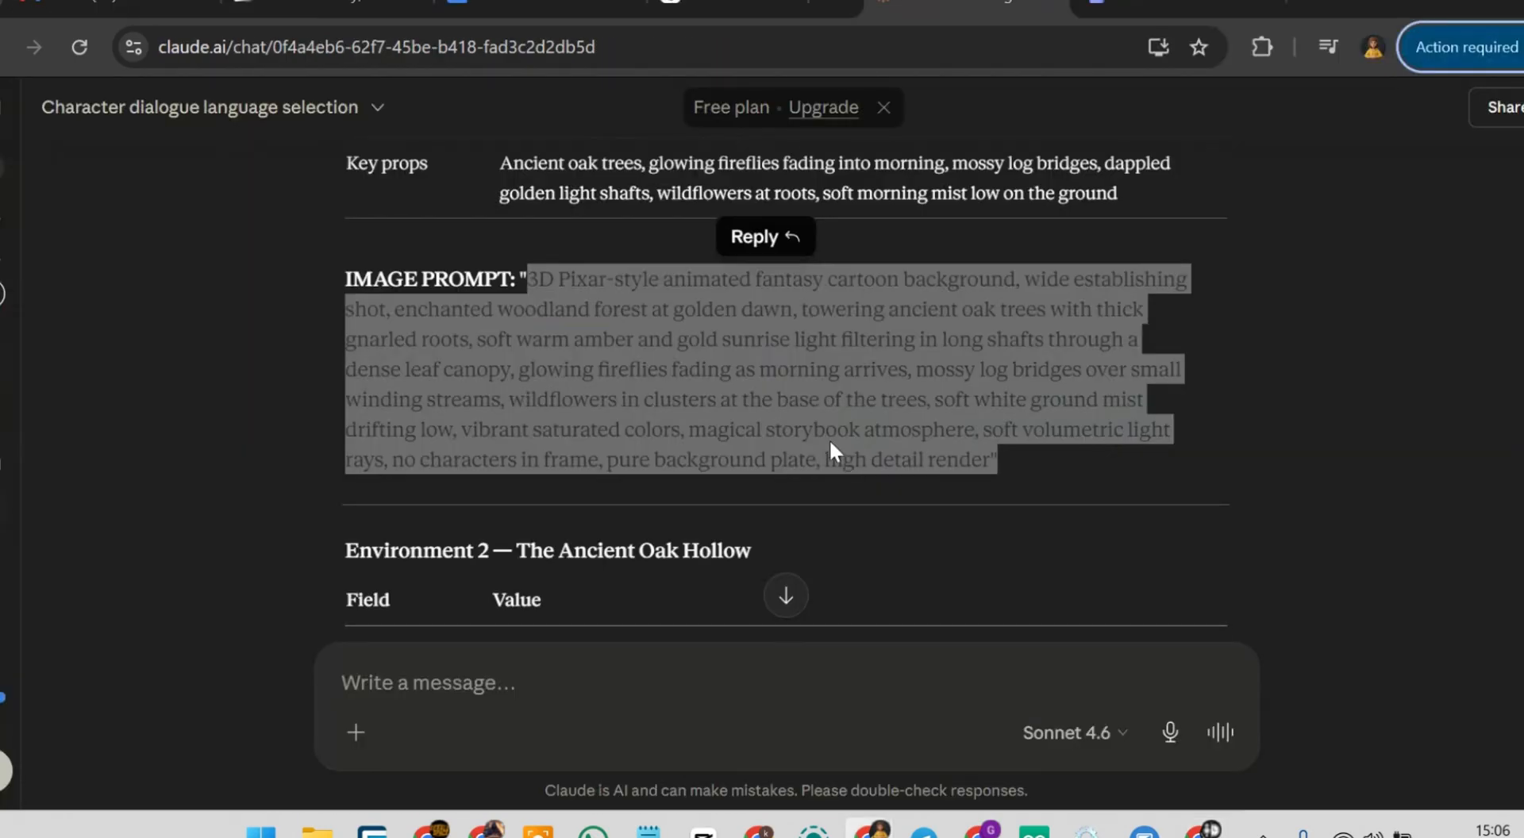
pyautogui.scroll(5, 829, 440)
pyautogui.doubleClick(620, 484)
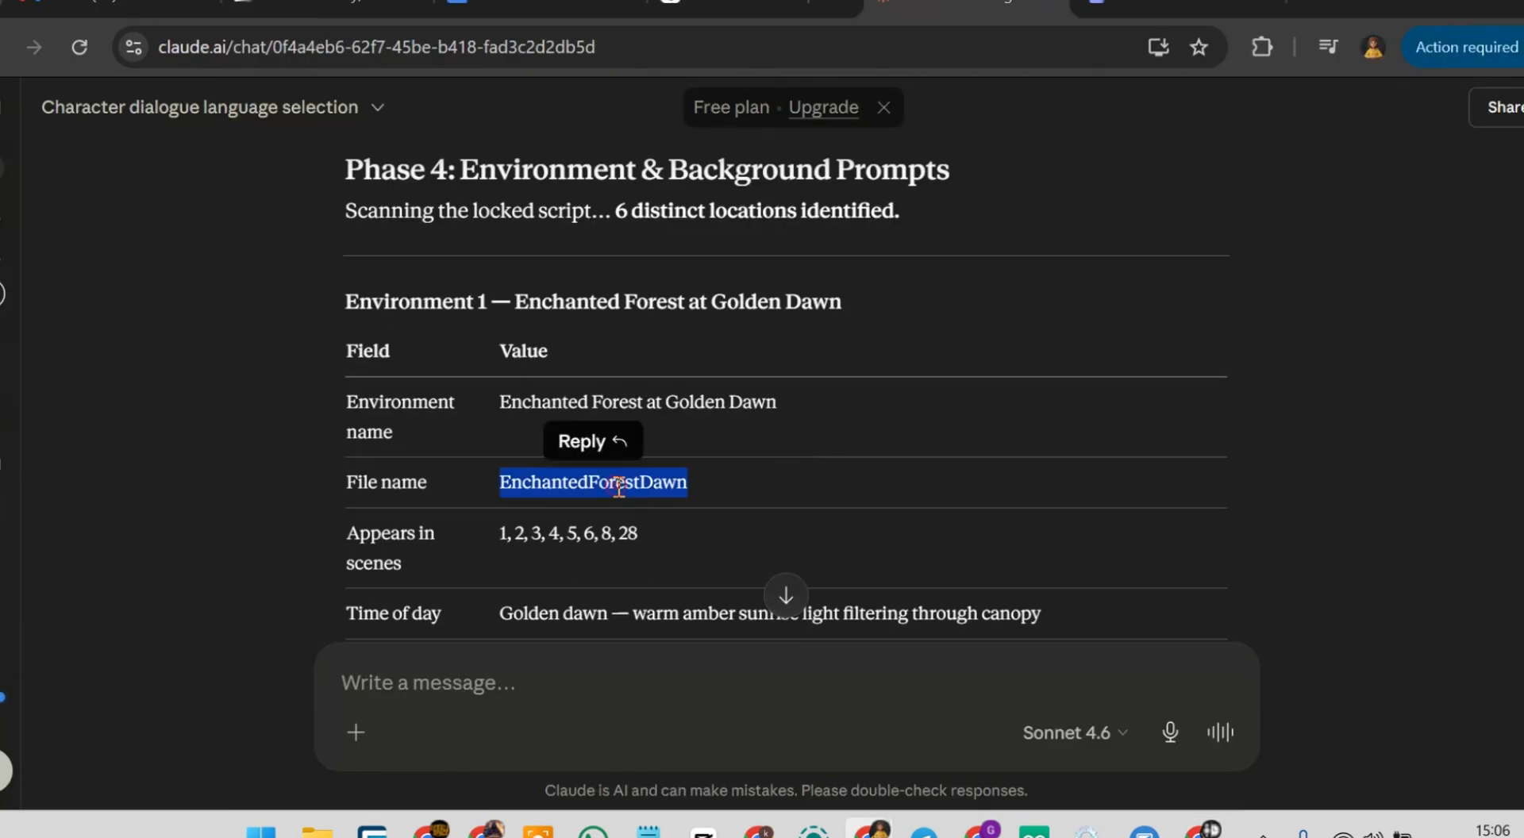
pyautogui.hotkey('alt', 'Tab')
# - Rename the generated woodland forest background image as EnchantedForestDawn
pyautogui.click(807, 204)
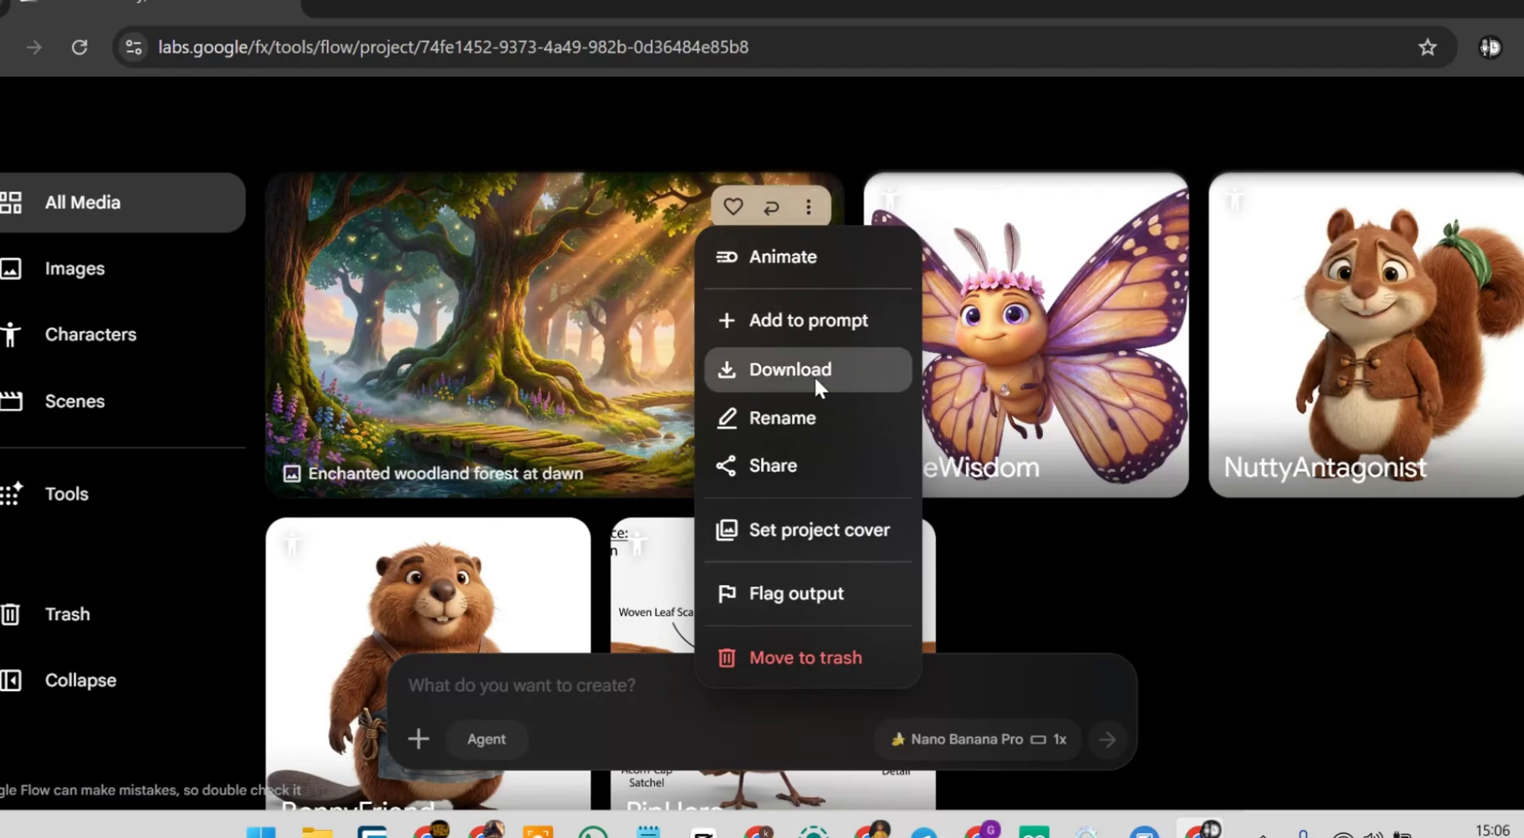
pyautogui.click(781, 417)
pyautogui.hotkey('ctrl', 'a')
pyautogui.hotkey('ctrl', 'v')
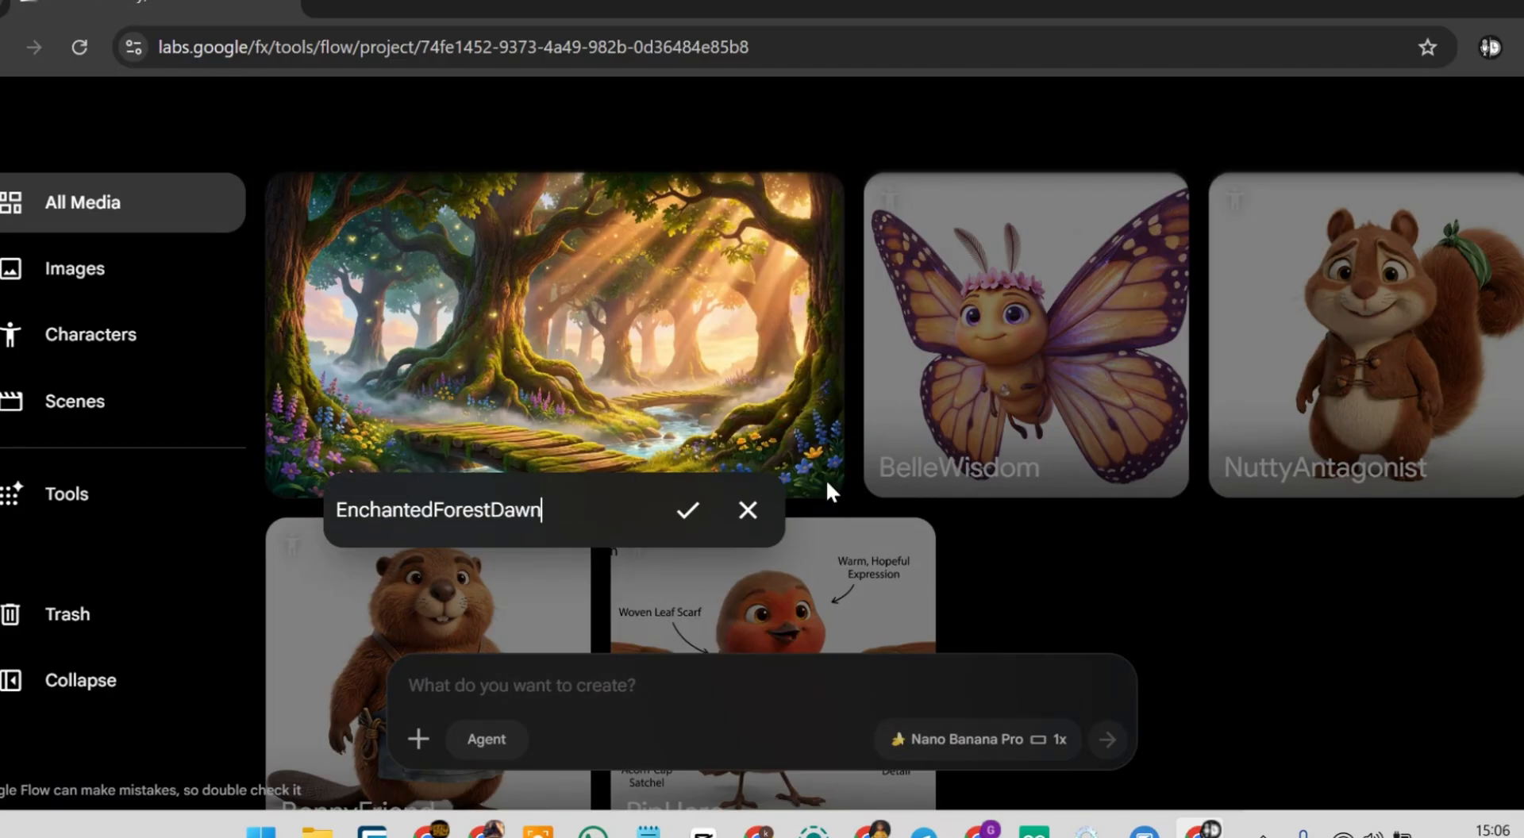
pyautogui.click(689, 512)
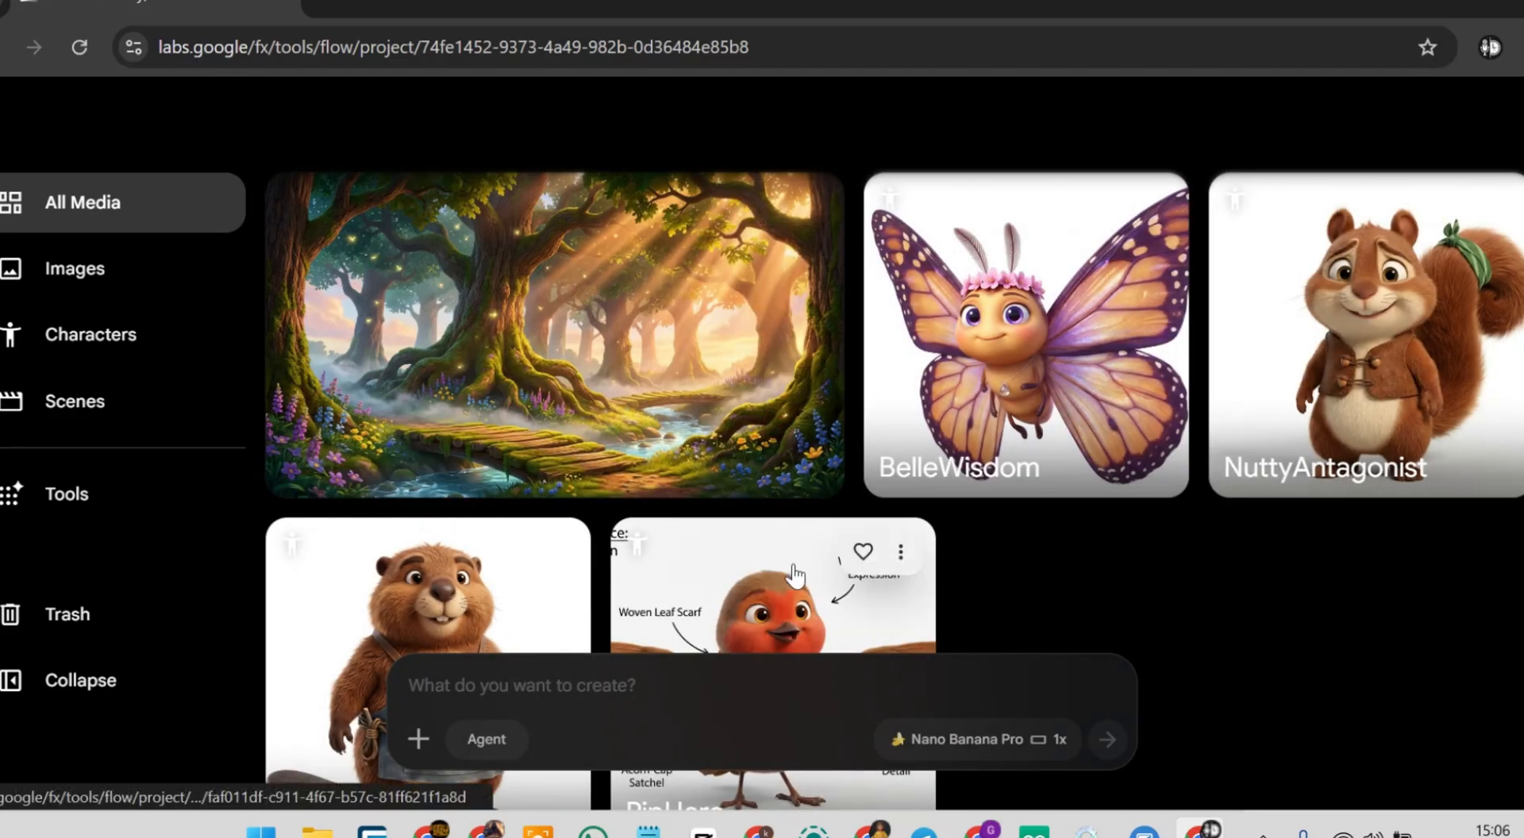
# - Bring the Ancient Oak Hollow image prompt over from the Claude chat and generate its background in Google Flow
pyautogui.hotkey('alt', 'Tab')
pyautogui.hotkey('alt', 'Tab')
pyautogui.hotkey('ctrl', 'v')
pyautogui.press('Return')
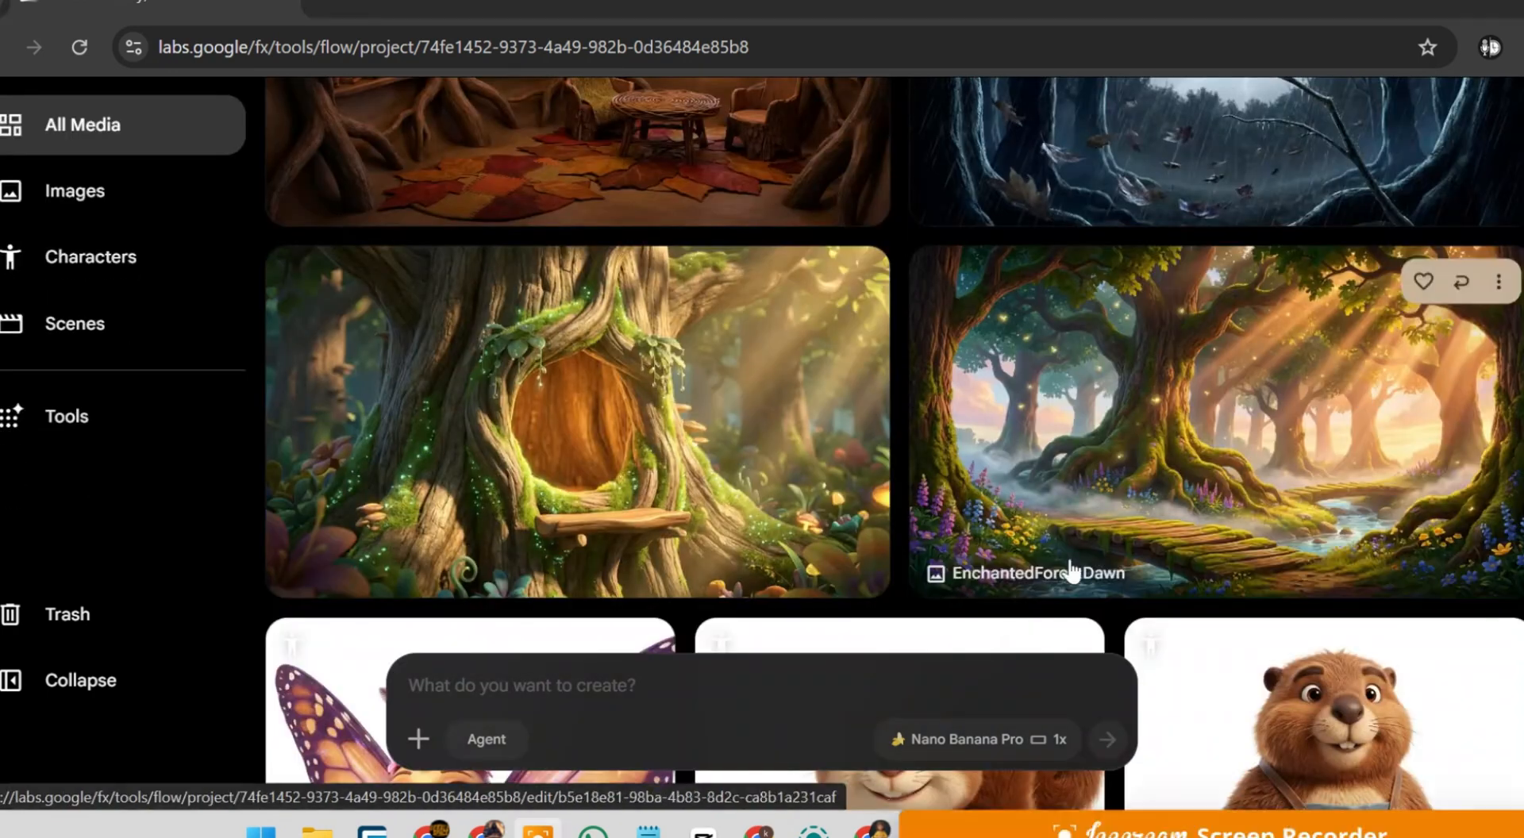
# - Switch to the Claude chat and reply "Yes" to generate the scene-by-scene image prompts
pyautogui.moveTo(876, 830)
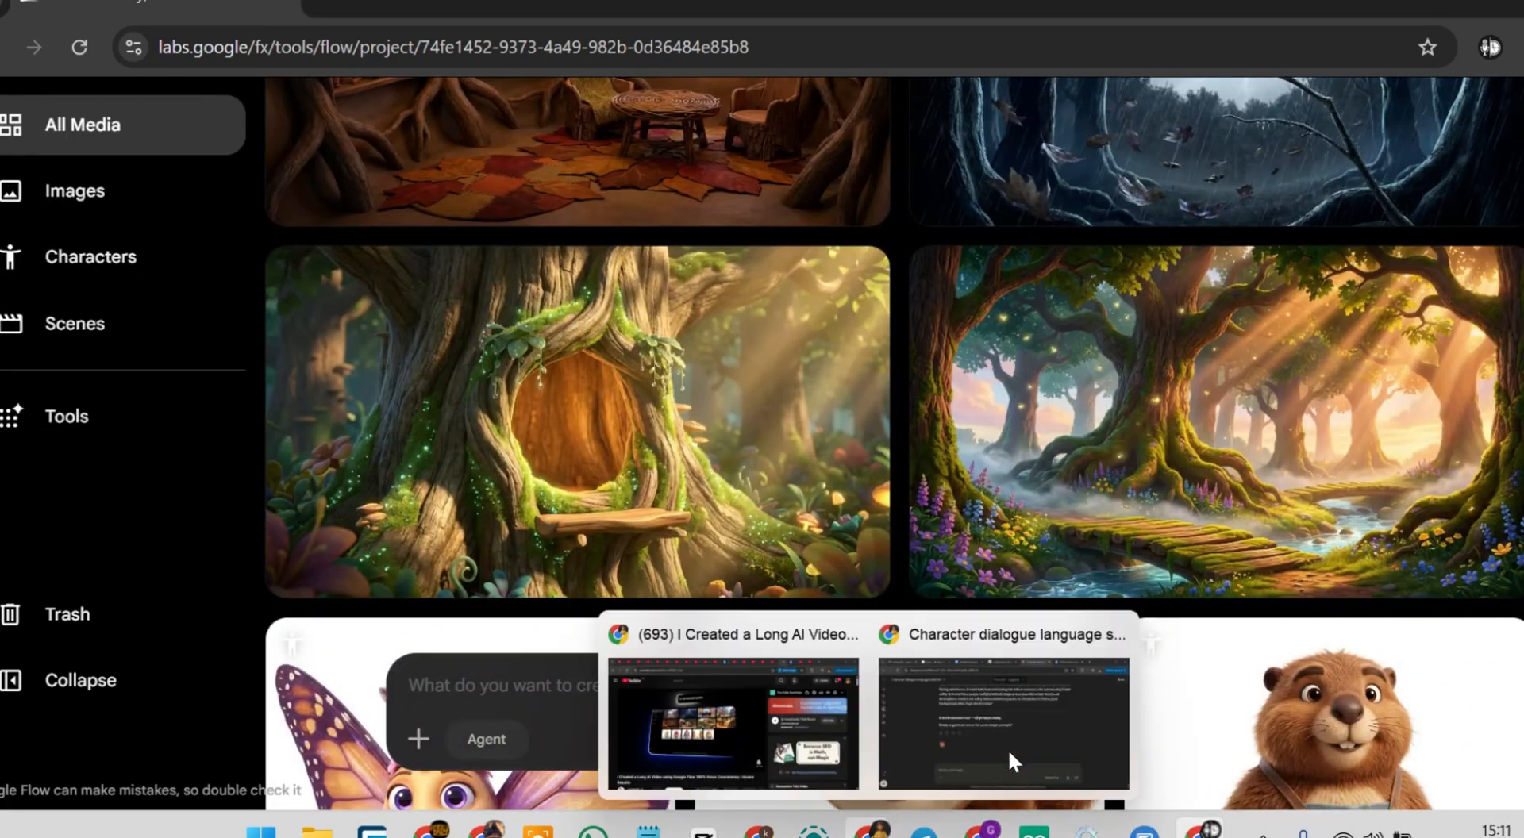
pyautogui.click(1008, 740)
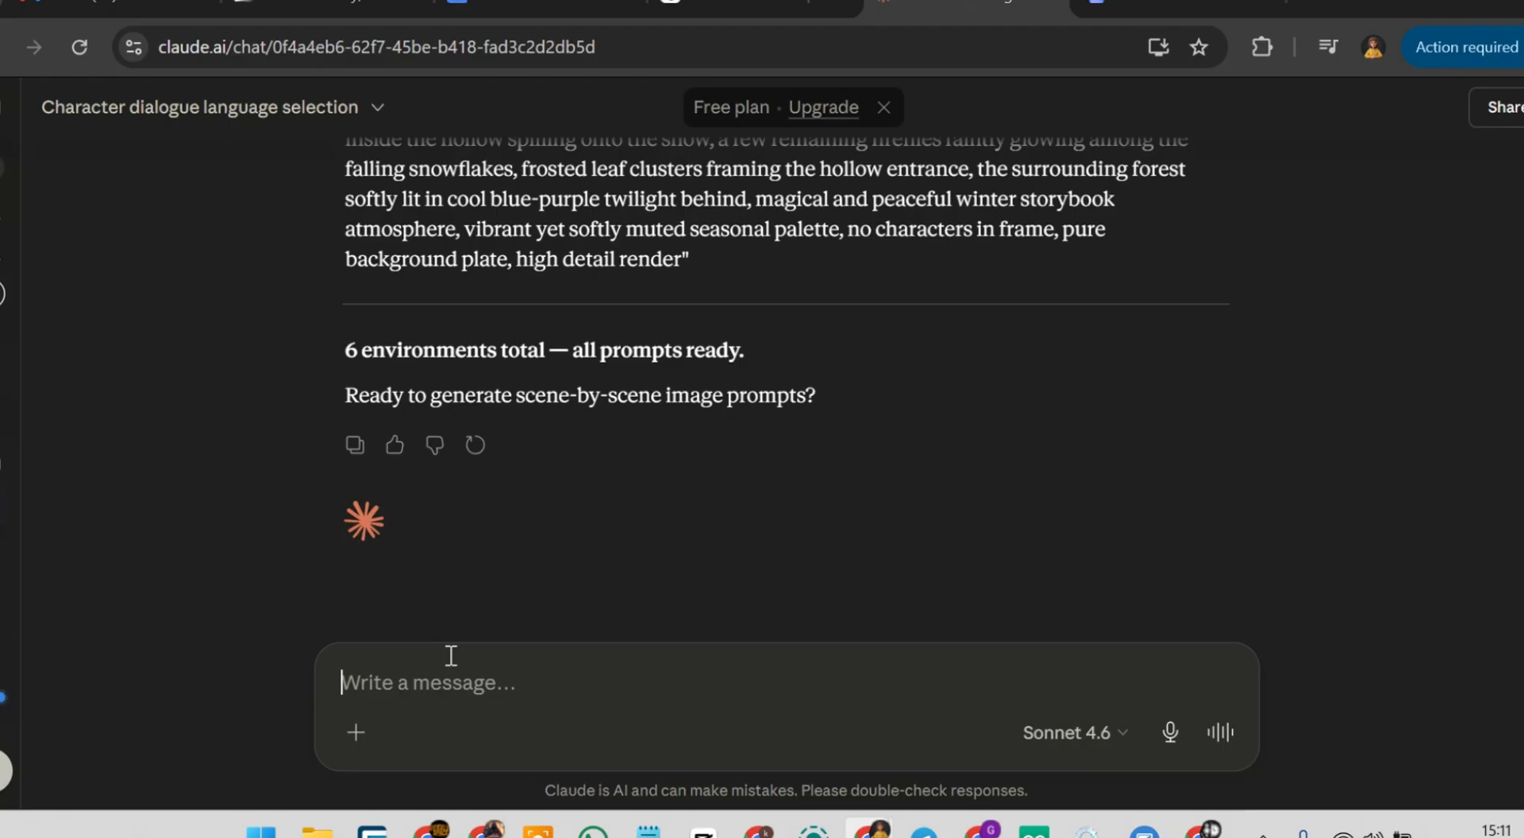
pyautogui.write('YEs')
pyautogui.press('Return')
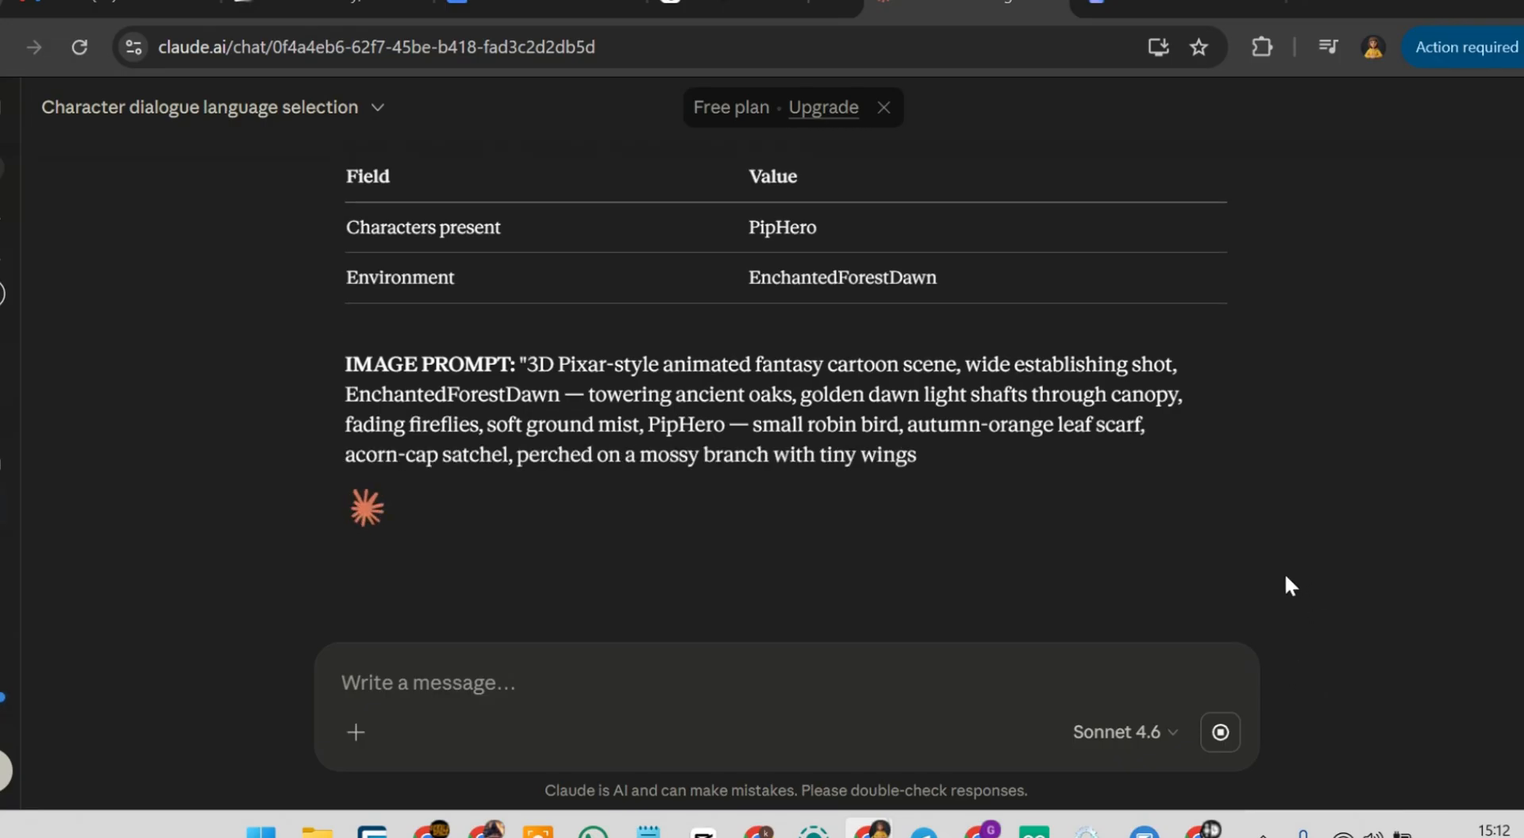
# - Copy the Scene 1 image prompt from the Claude chat and switch to Google Flow
pyautogui.scroll(2, 1302, 485)
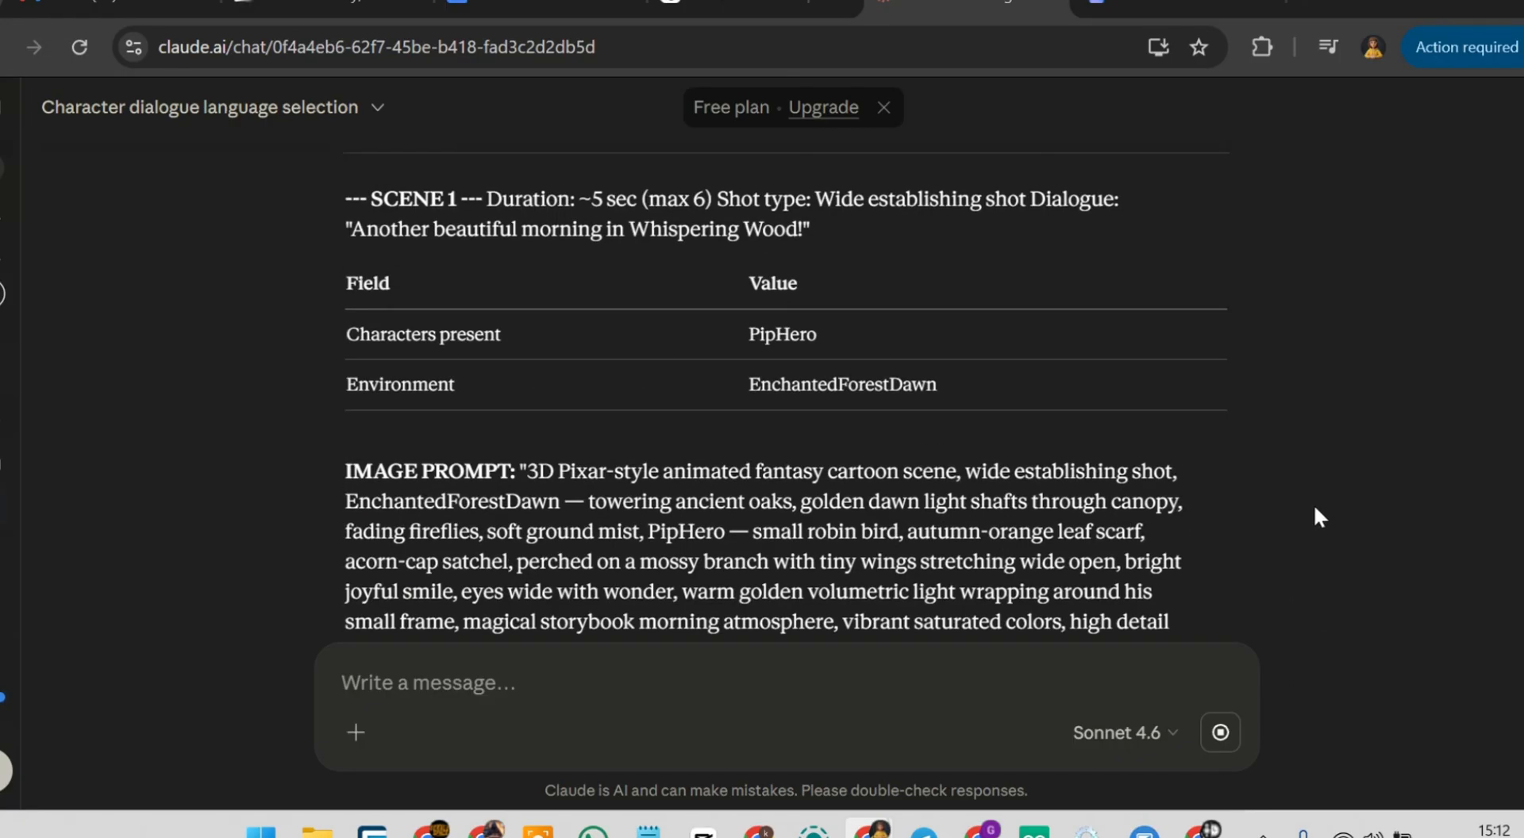
pyautogui.scroll(-3, 1237, 429)
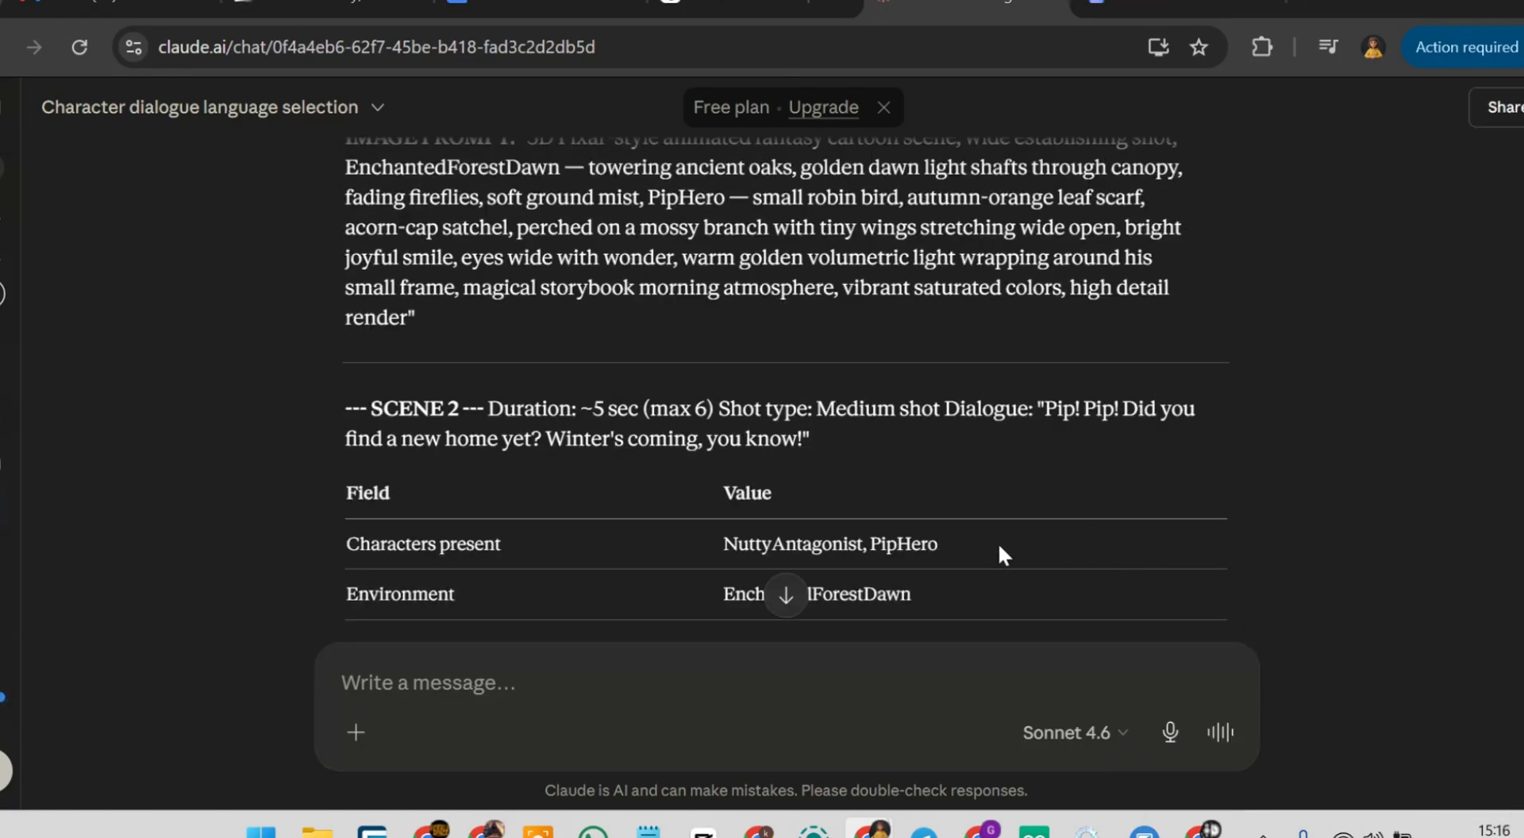
pyautogui.scroll(3, 998, 541)
pyautogui.scroll(-3, 874, 460)
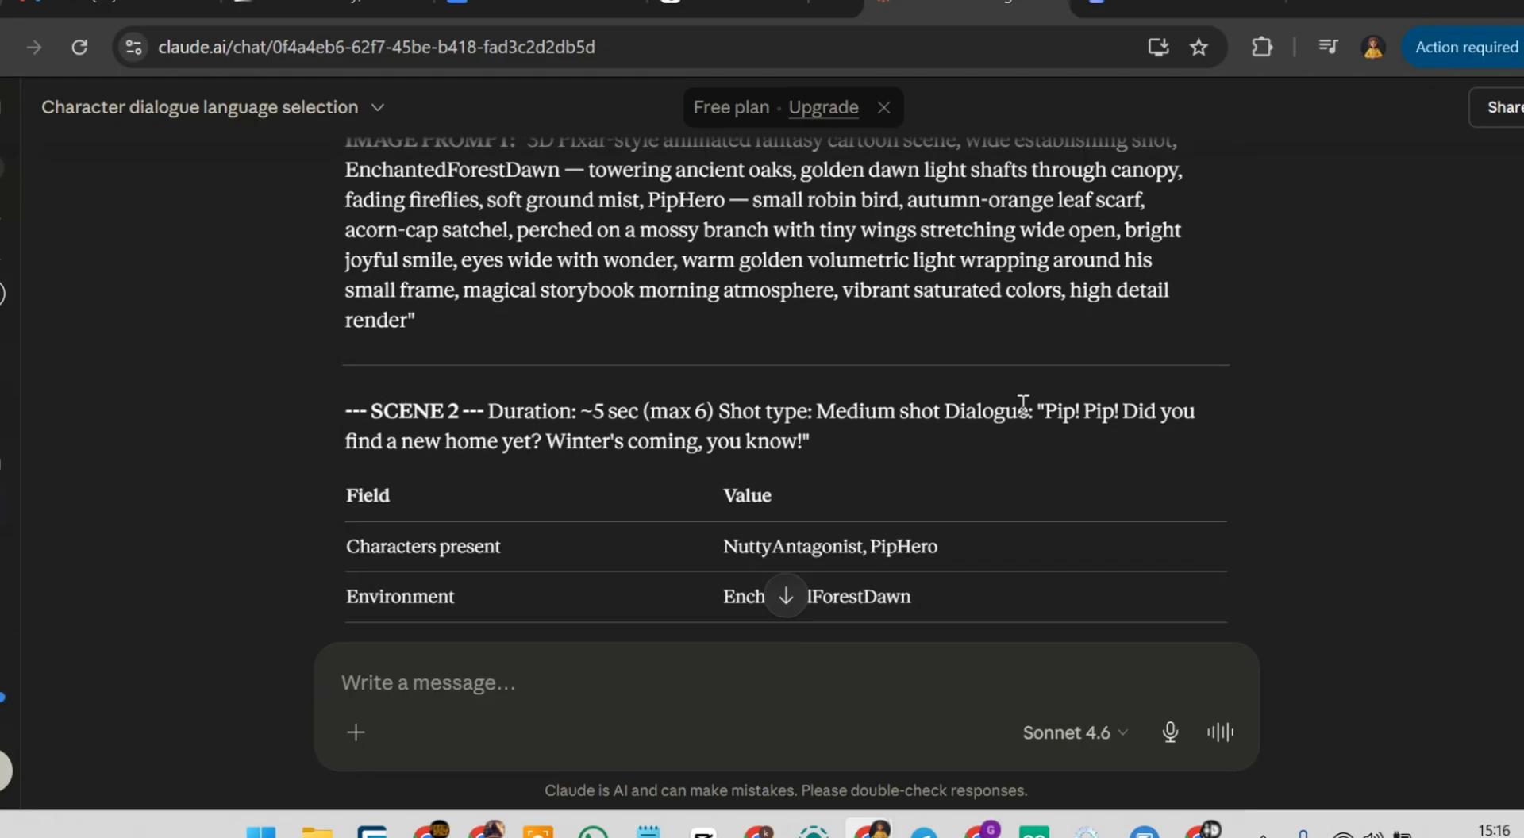
pyautogui.scroll(6, 994, 408)
pyautogui.scroll(-6, 994, 408)
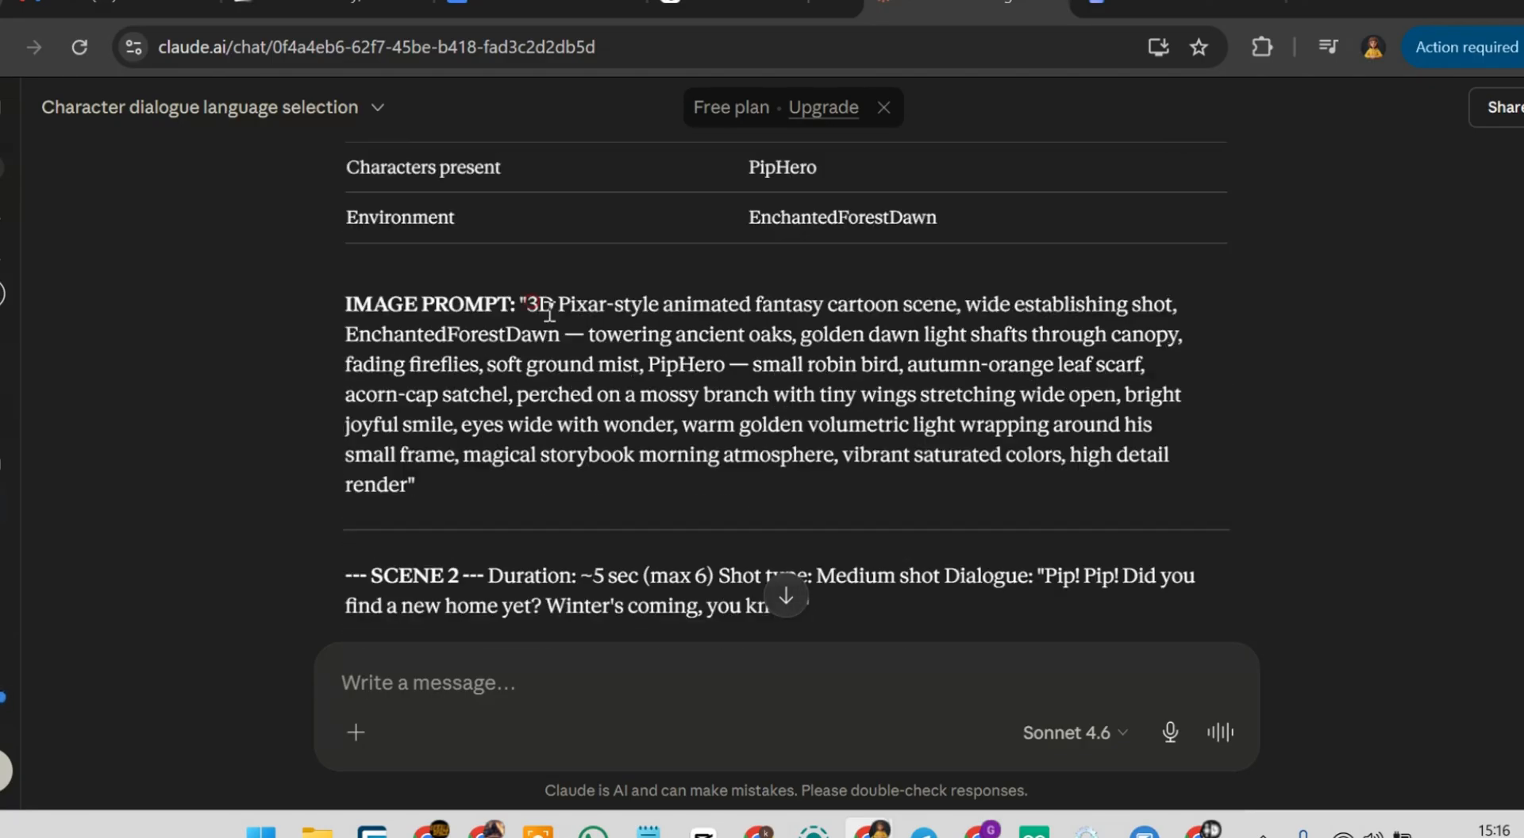
pyautogui.moveTo(537, 304); pyautogui.dragTo(622, 479)
pyautogui.hotkey('ctrl', 'c')
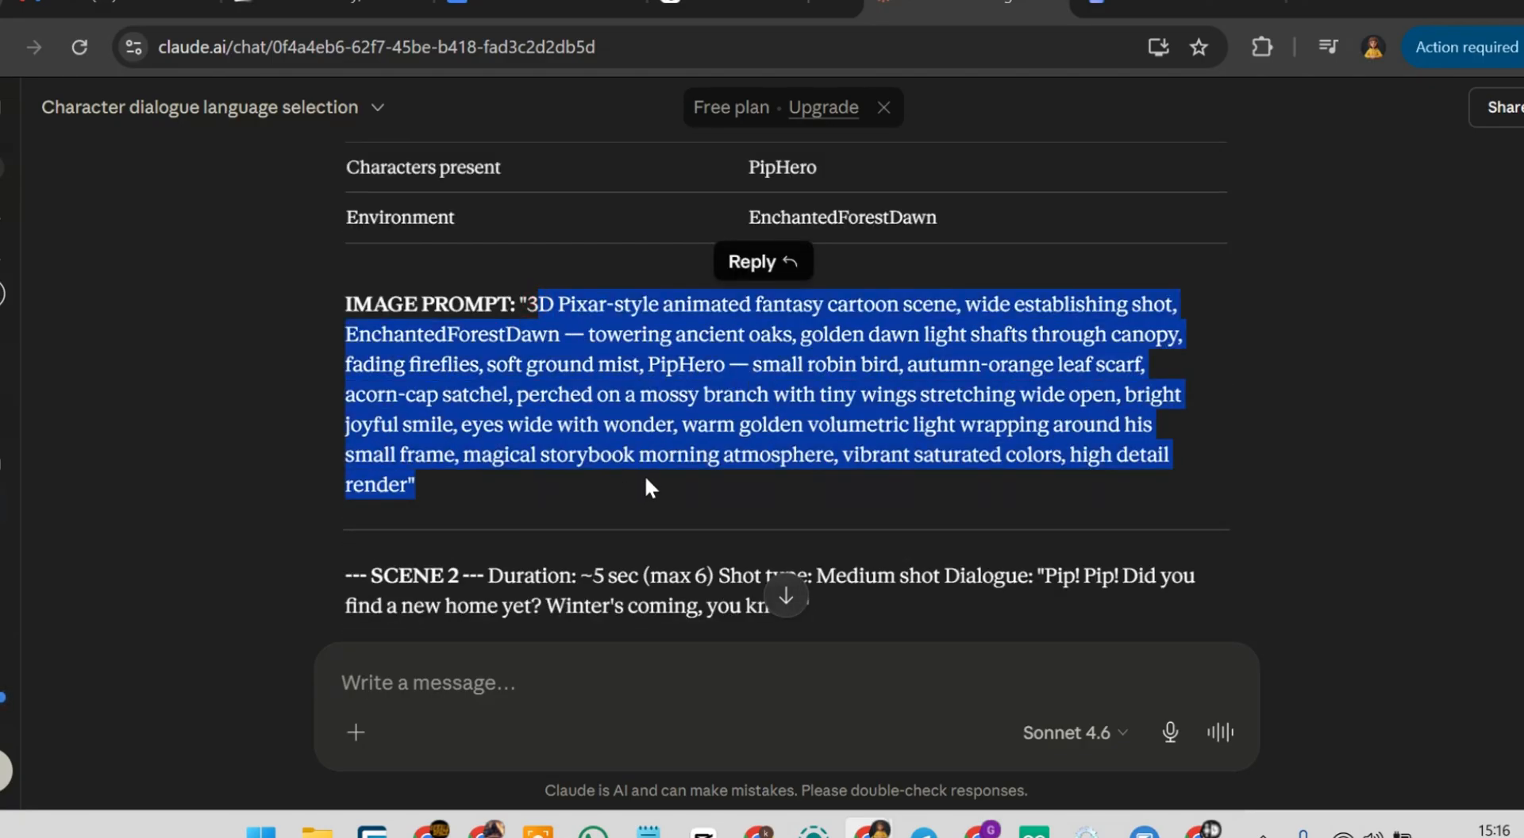
pyautogui.scroll(2, 895, 376)
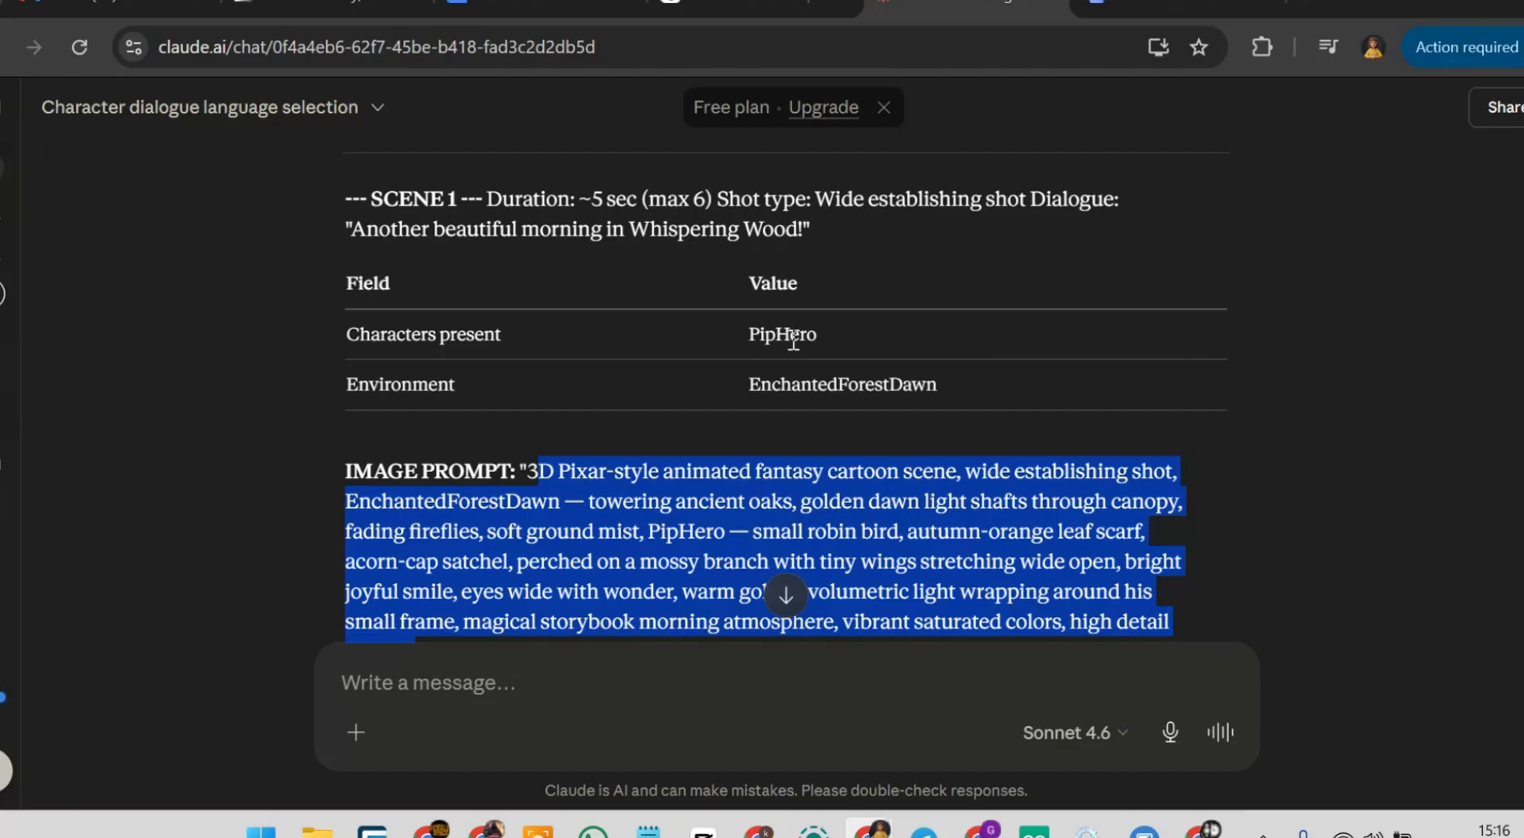
pyautogui.hotkey('alt', 'Tab')
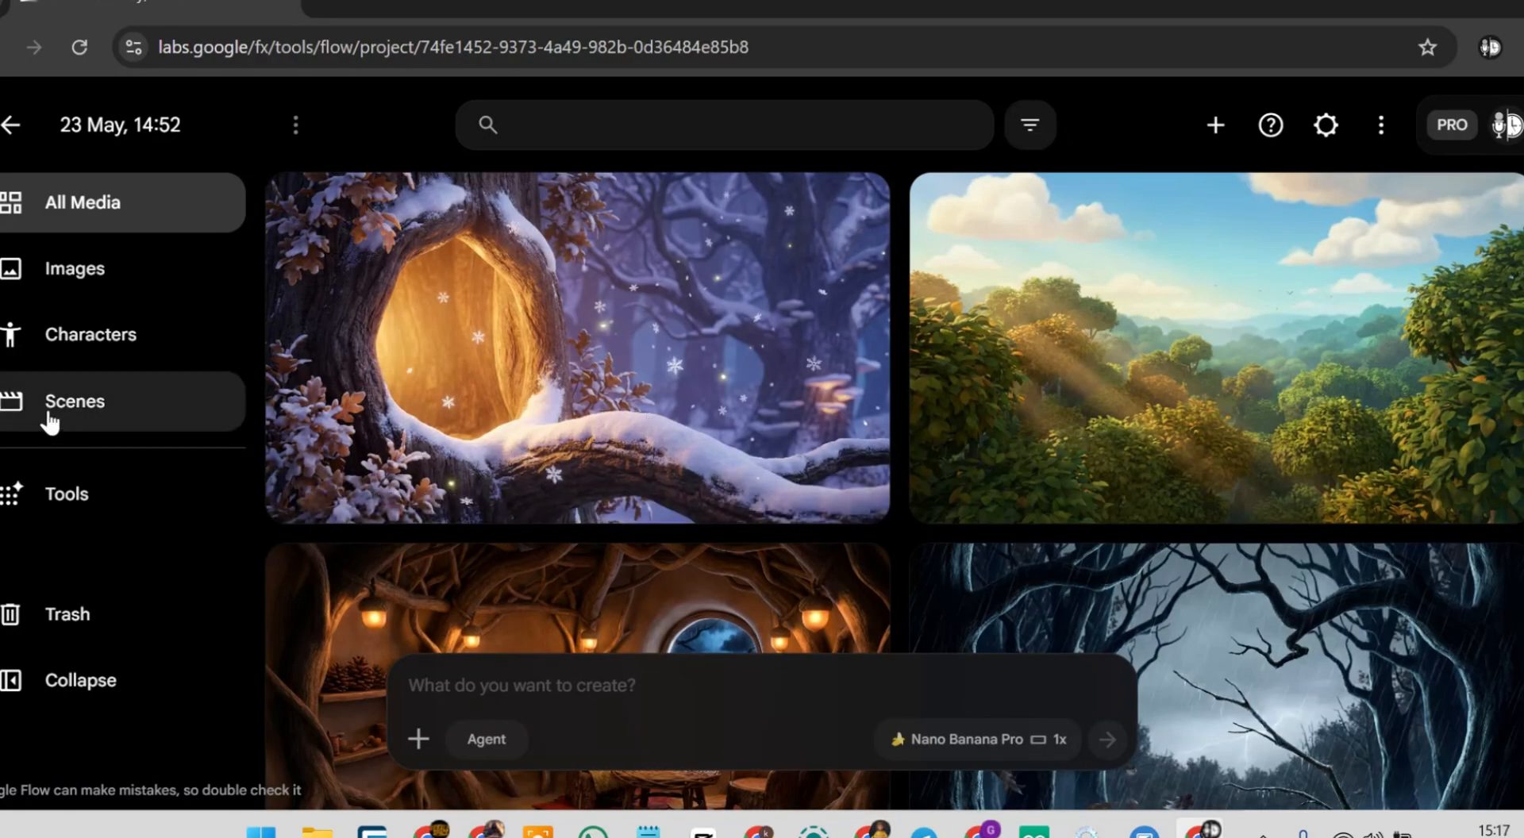
# - In the project's scenes, add the robin bird character design image as a reference in the prompt
pyautogui.click(98, 425)
pyautogui.click(398, 684)
pyautogui.write('@')
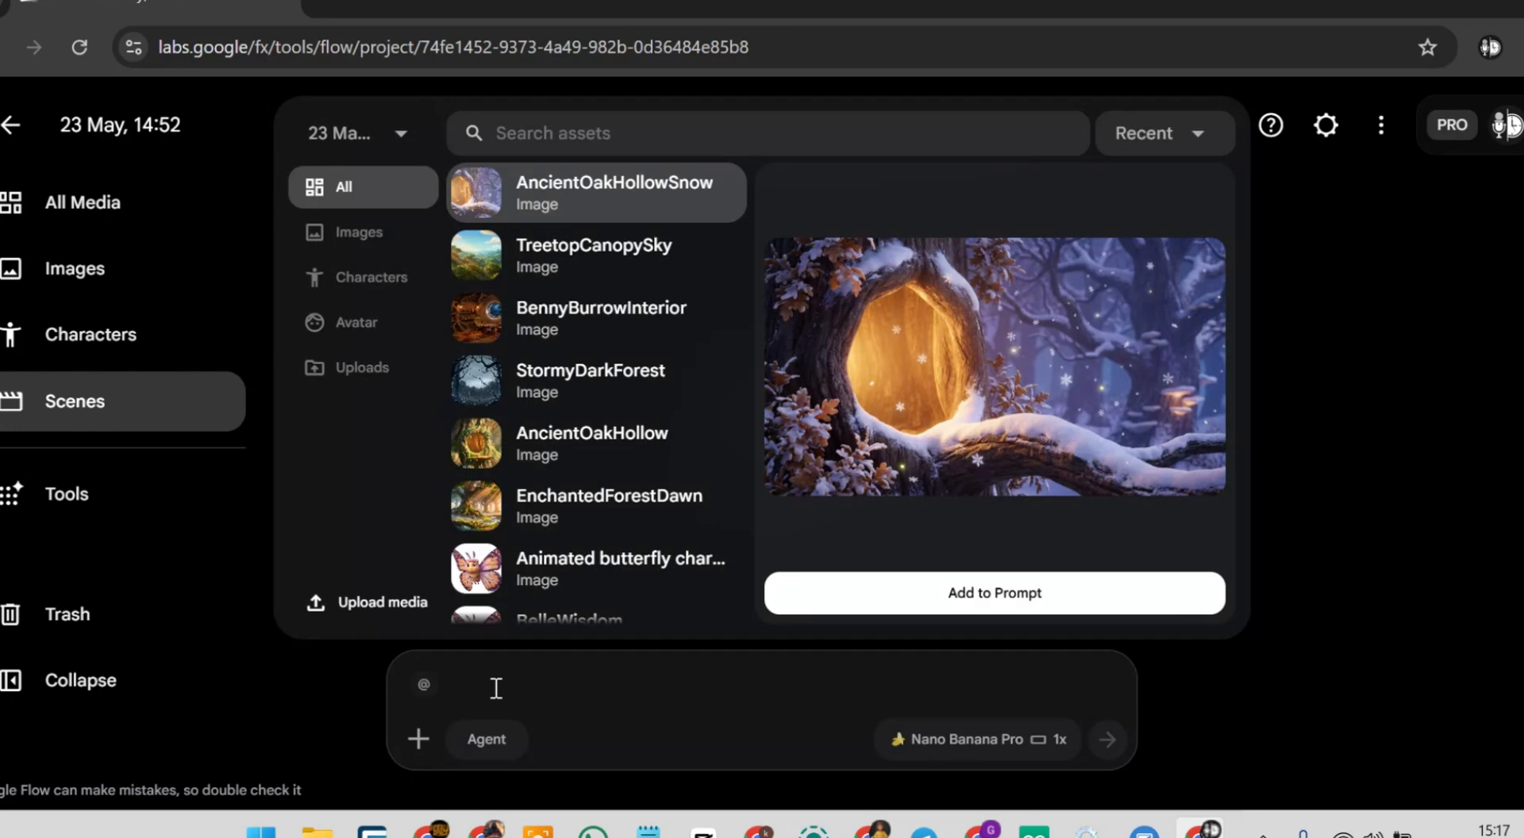
pyautogui.scroll(-5, 623, 350)
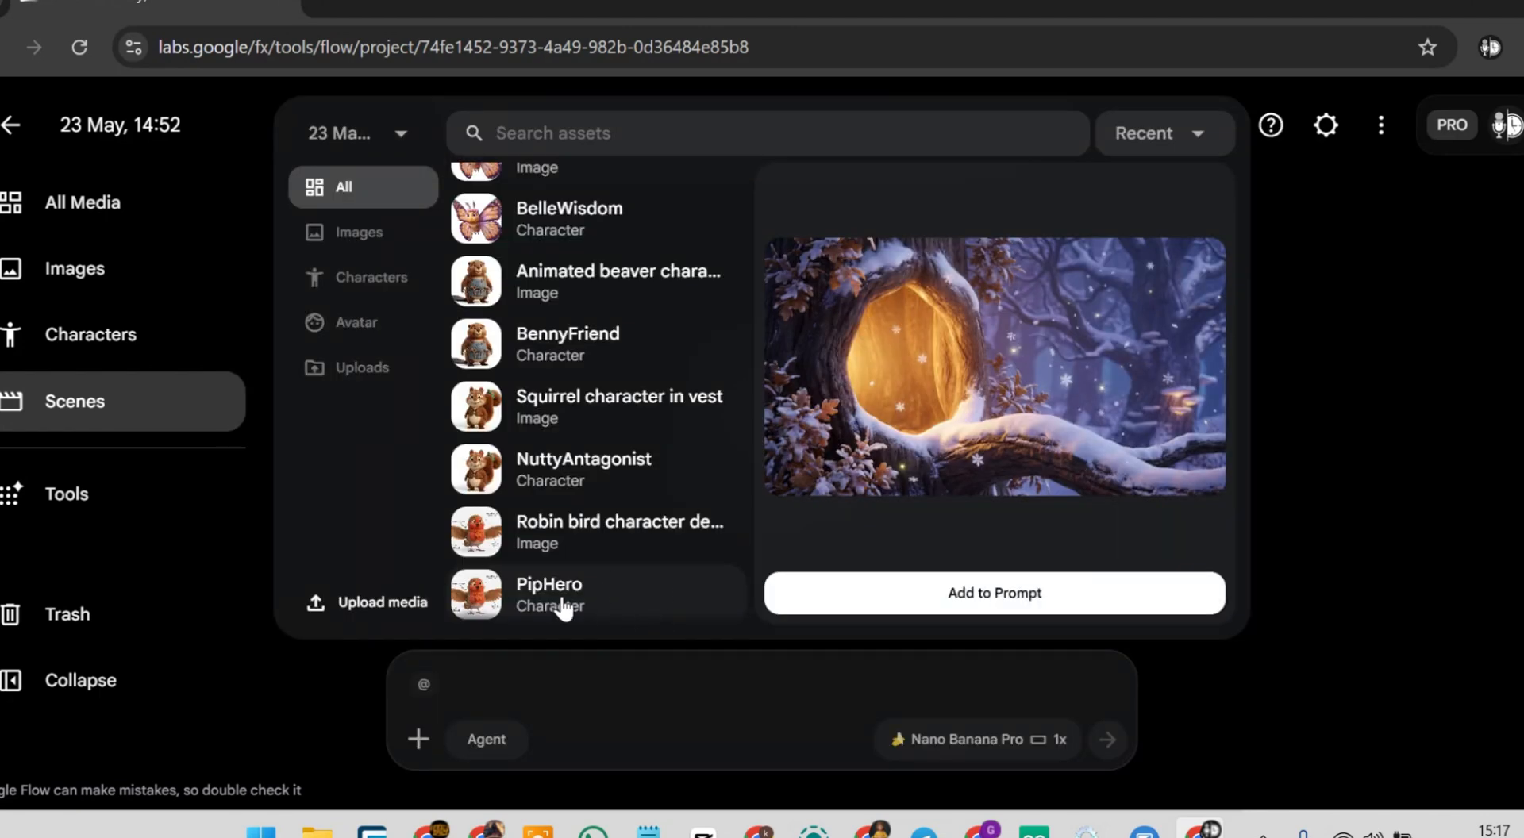
pyautogui.click(534, 530)
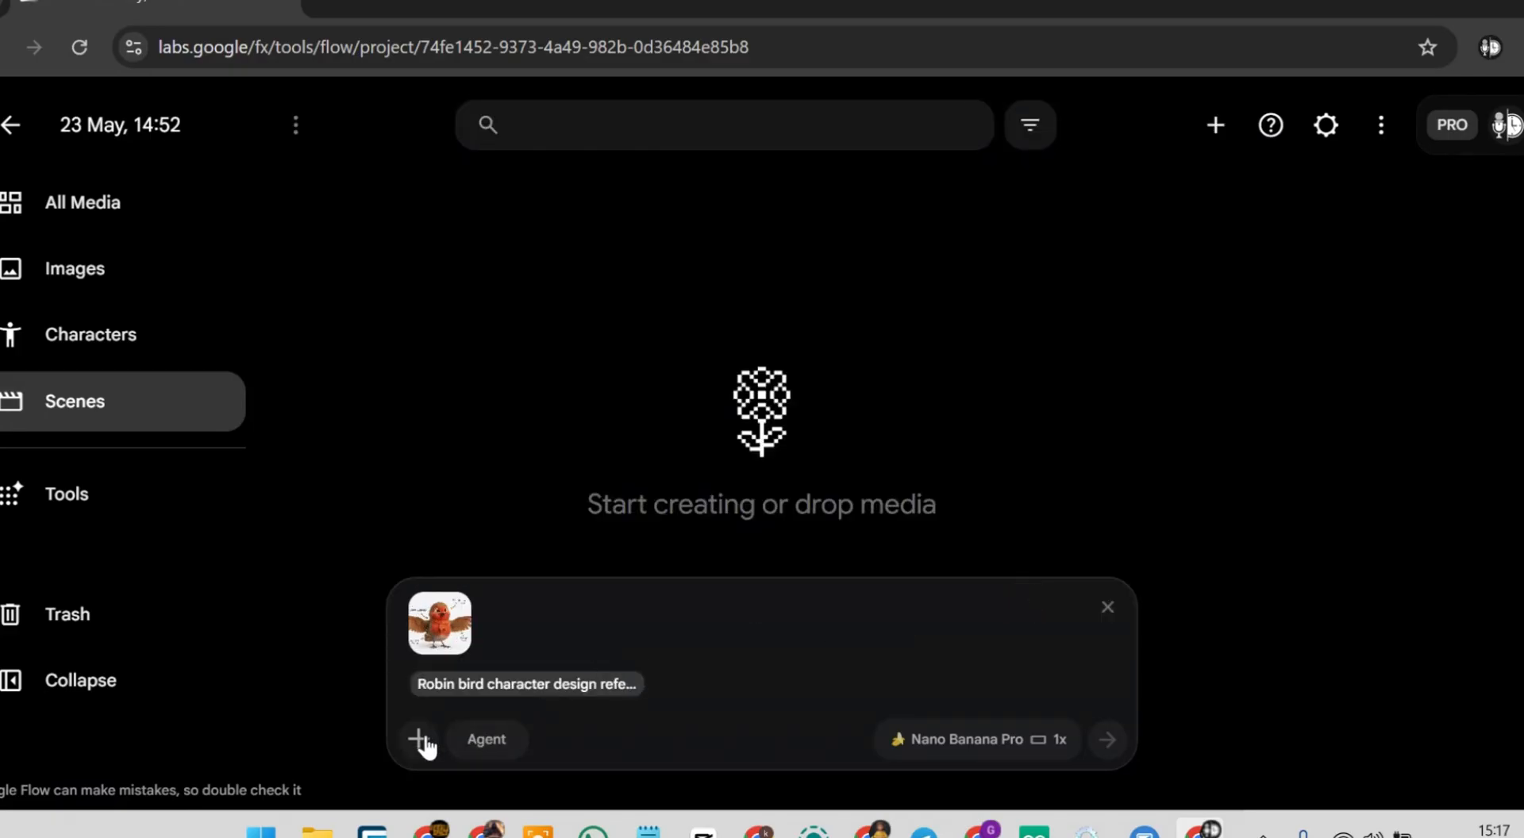
# - Add the EnchantedForestDawn image as the second reference and generate the Scene 1 image from the copied prompt
pyautogui.write('@')
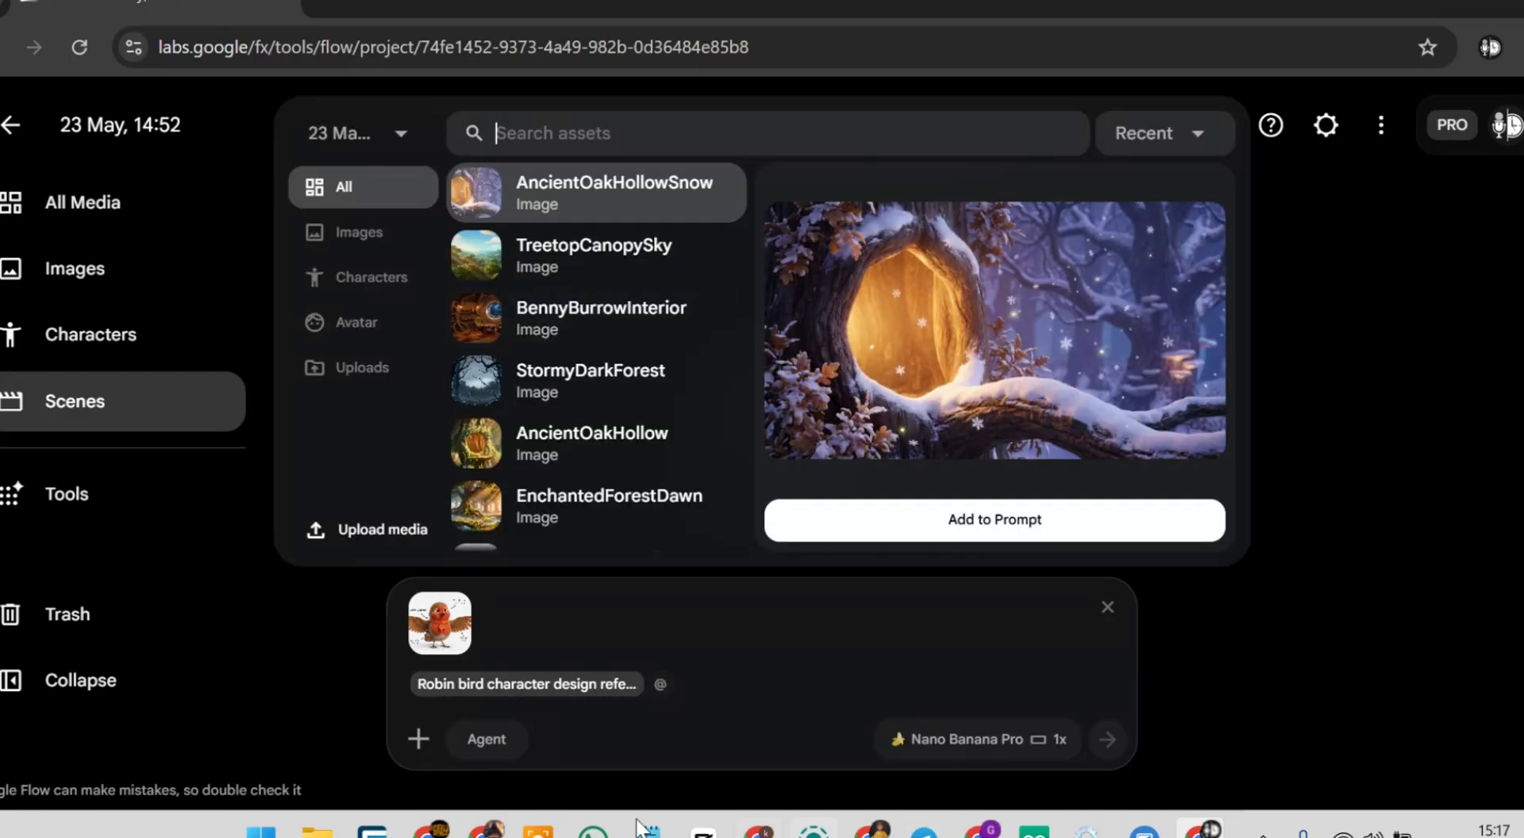
pyautogui.moveTo(870, 830)
pyautogui.click(1002, 736)
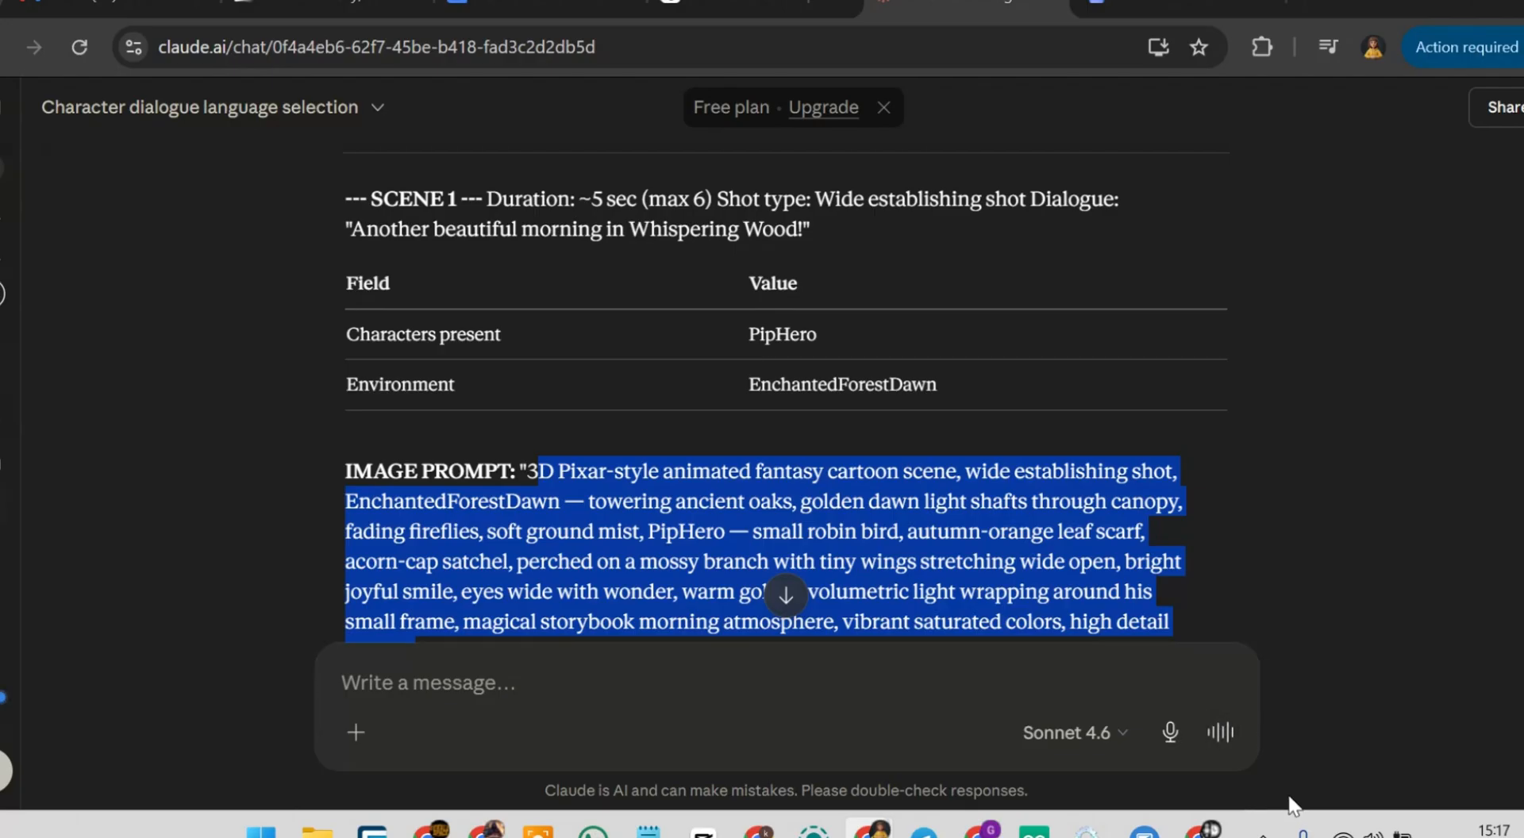
pyautogui.click(1203, 831)
pyautogui.click(575, 476)
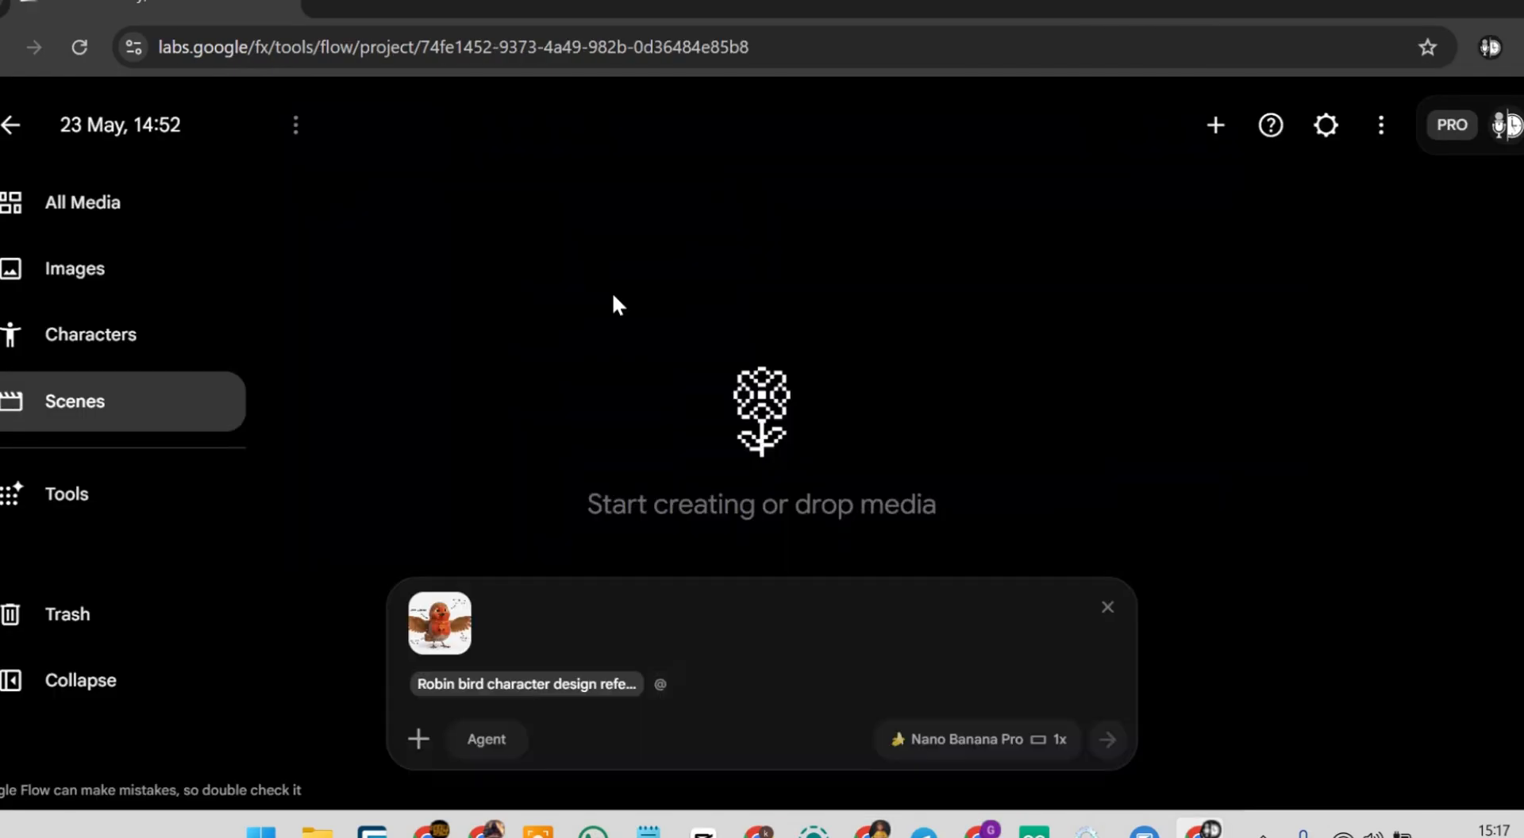
pyautogui.click(615, 389)
pyautogui.scroll(-2, 621, 393)
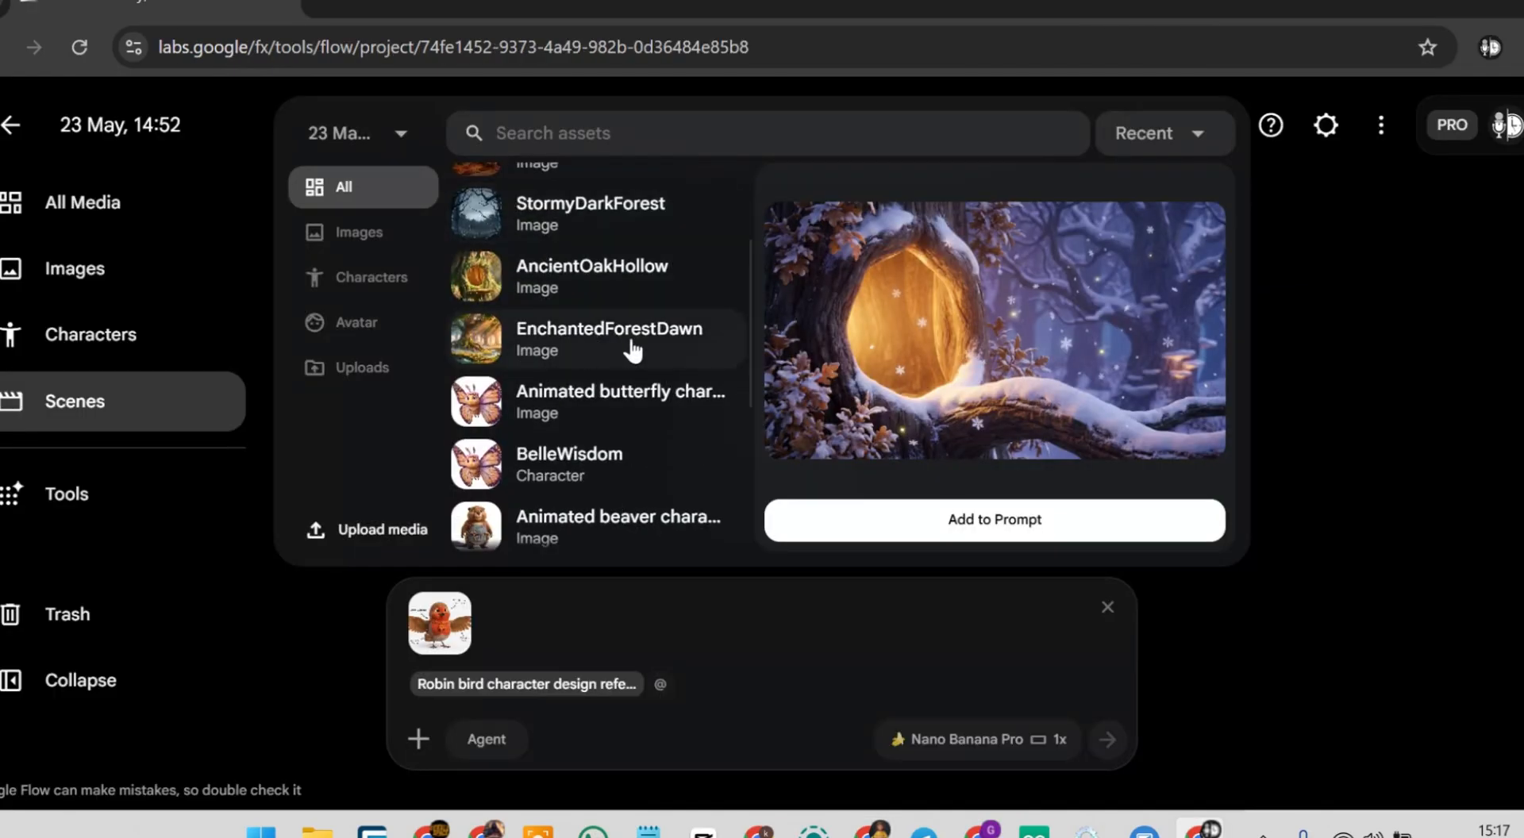
pyautogui.click(569, 349)
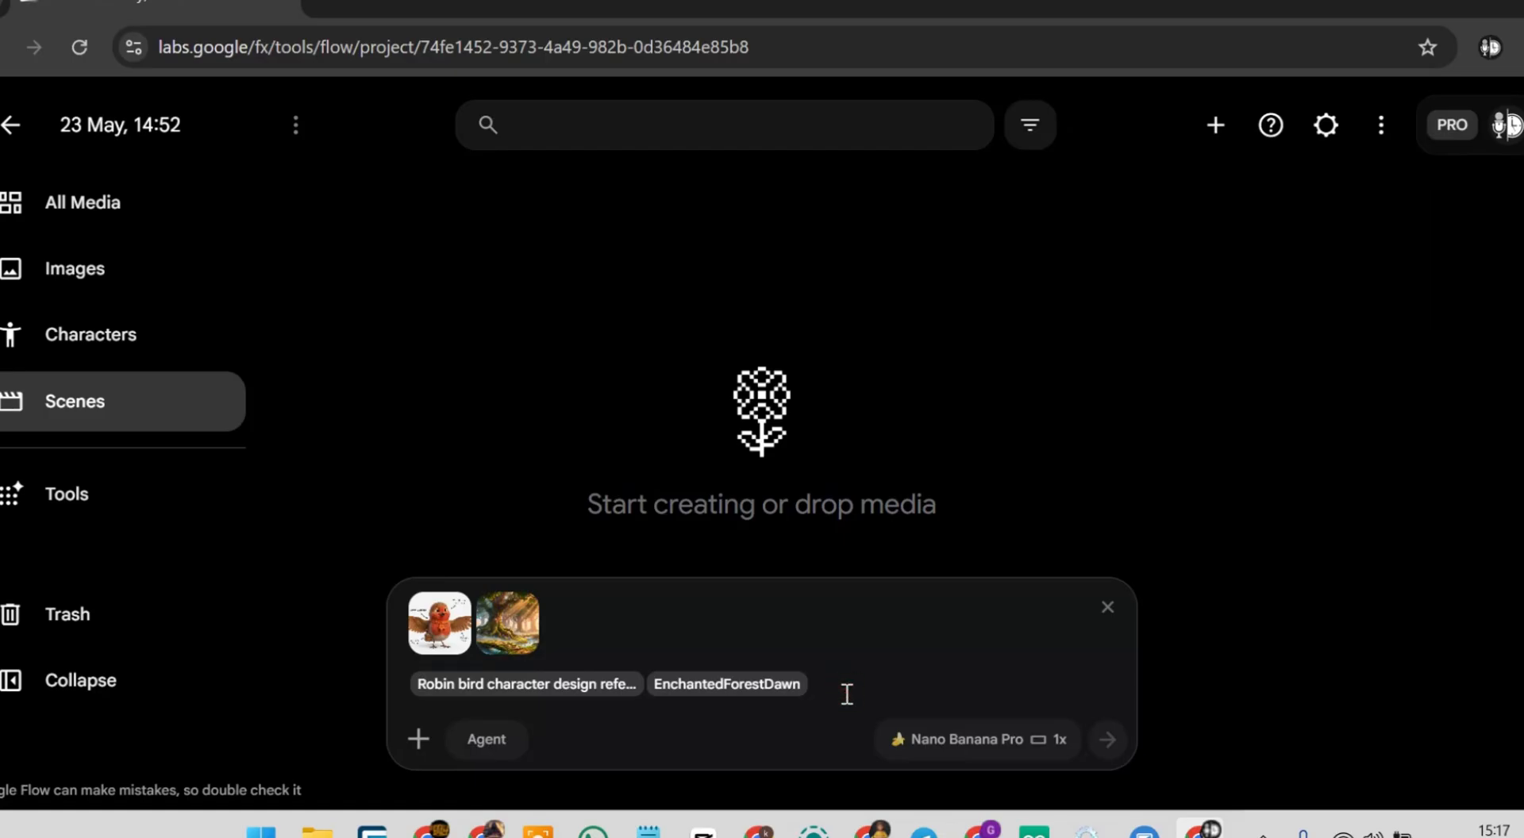
pyautogui.hotkey('ctrl', 'v')
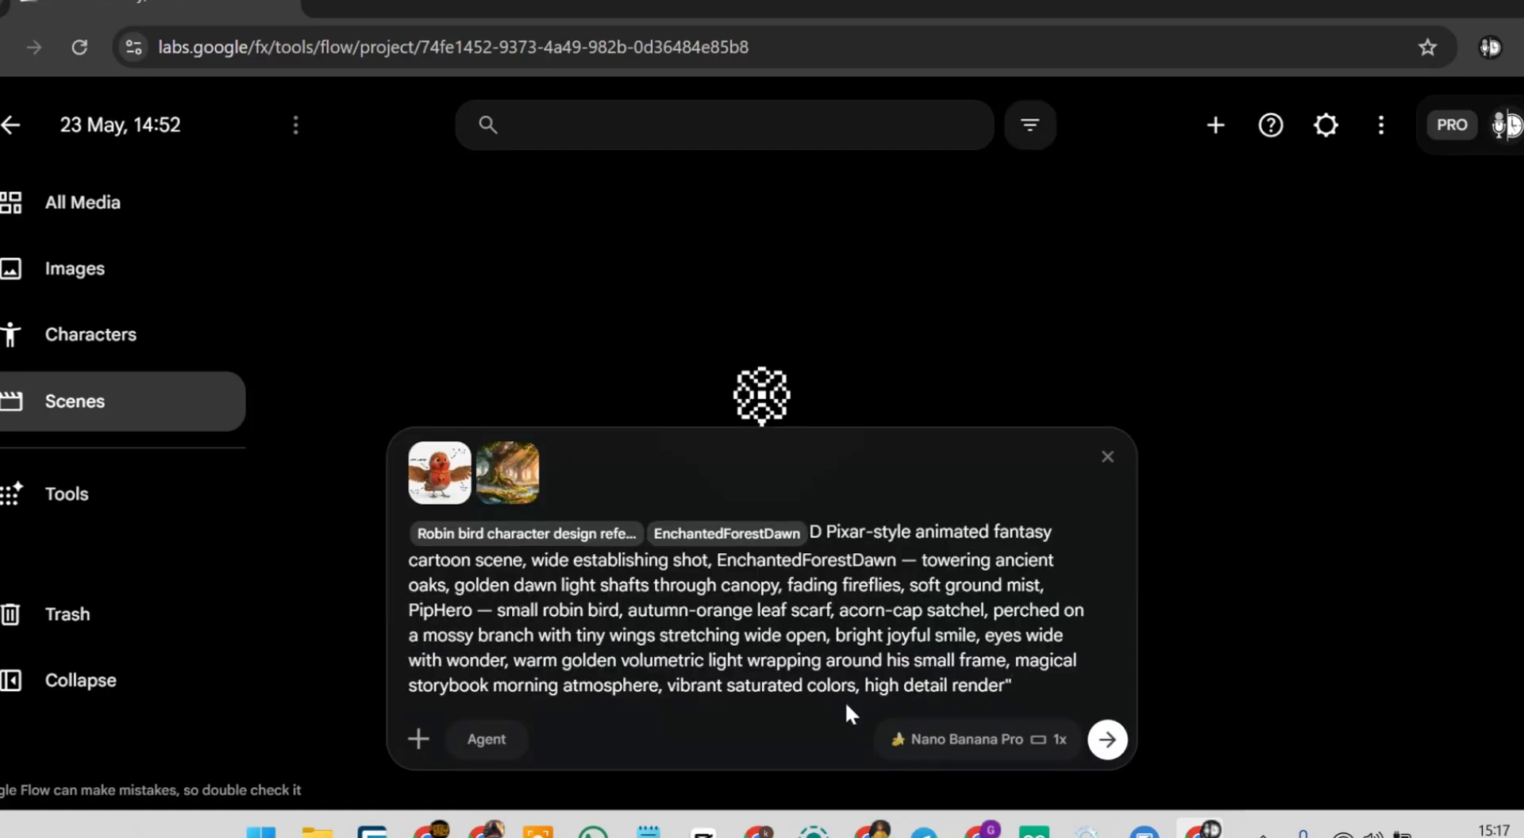
pyautogui.click(1119, 748)
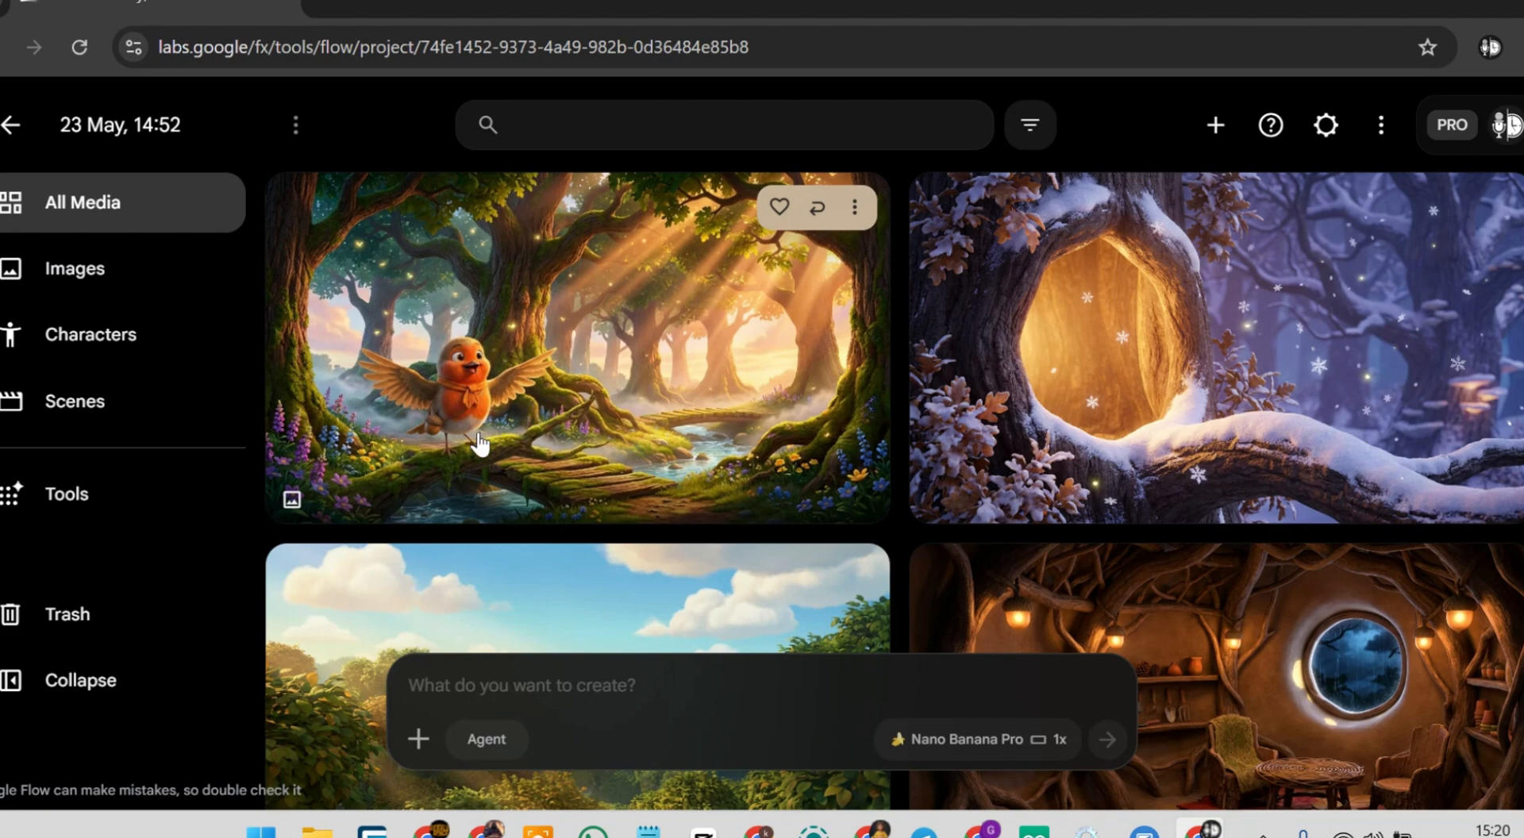
# - Rename the generated image of the robin in the forest as scene_1
pyautogui.click(853, 210)
pyautogui.click(818, 417)
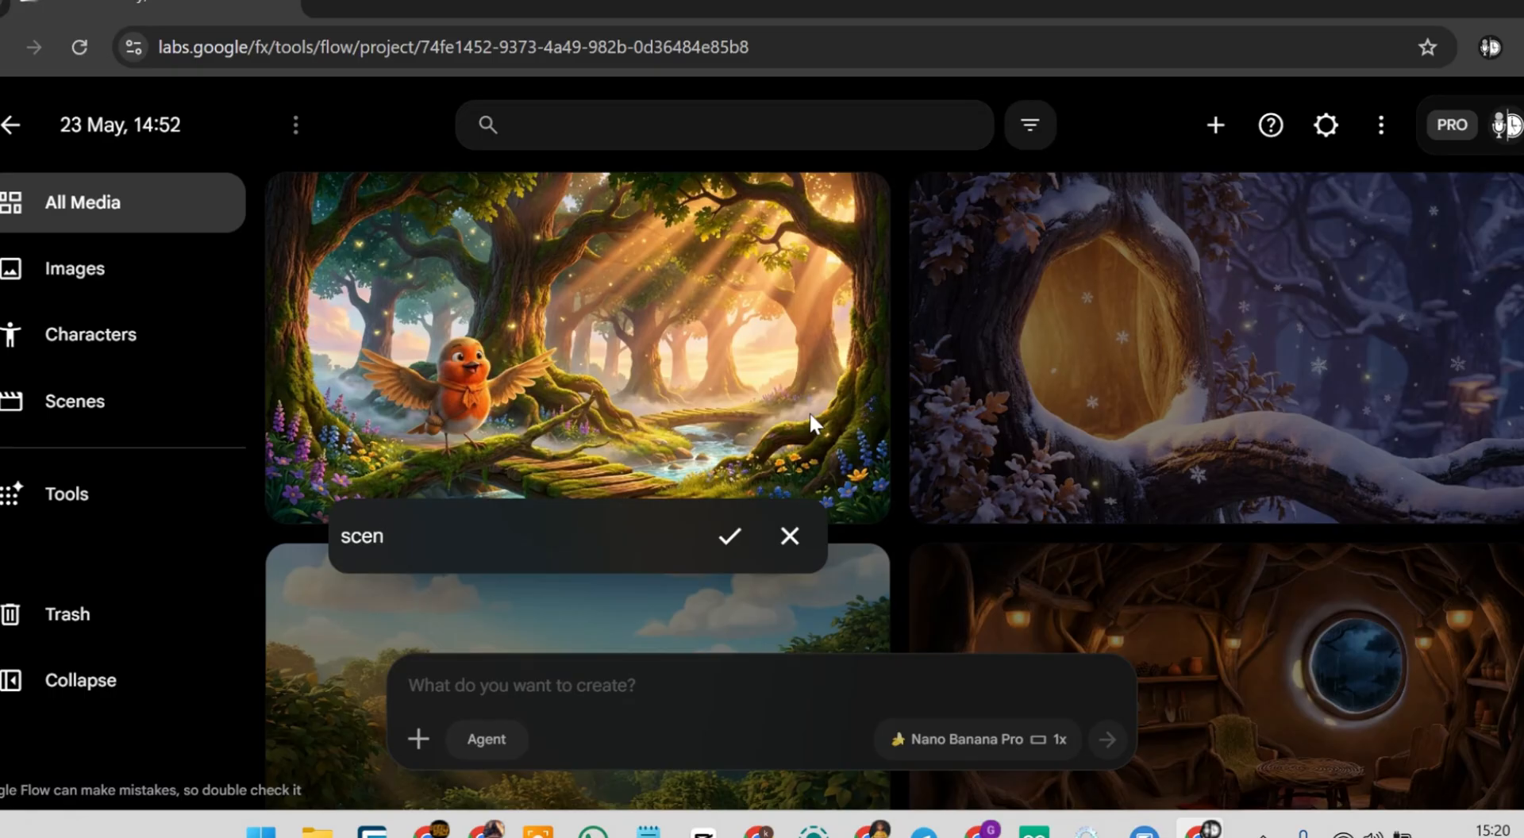
pyautogui.write('scene_1')
# - Copy the Scene 2 image prompt from the Claude chat and return to Google Flow
pyautogui.hotkey('alt', 'Tab')
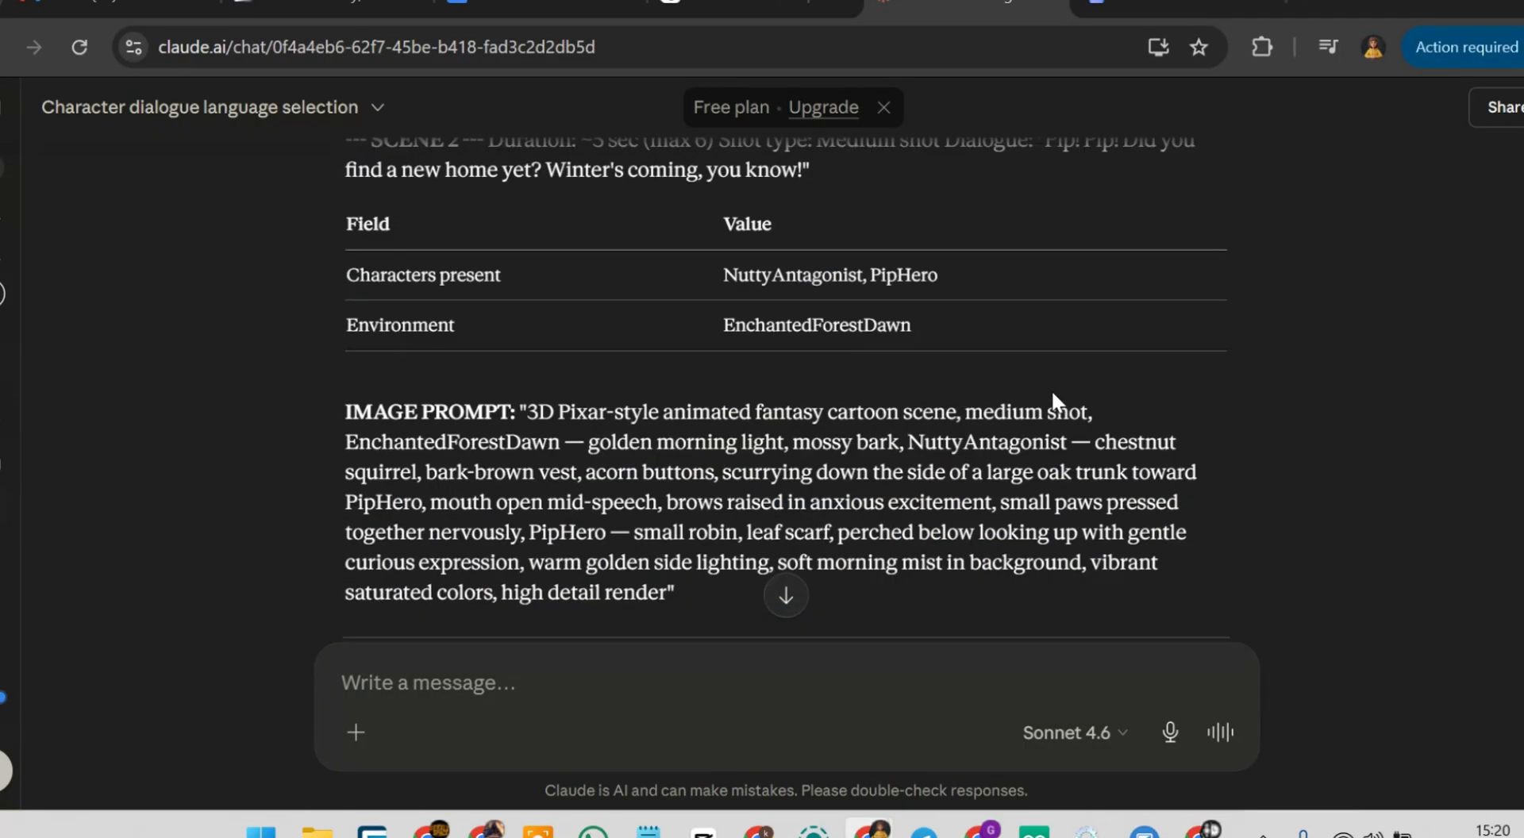
pyautogui.scroll(-1, 667, 469)
pyautogui.moveTo(667, 468); pyautogui.dragTo(675, 528)
pyautogui.hotkey('alt', 'Tab')
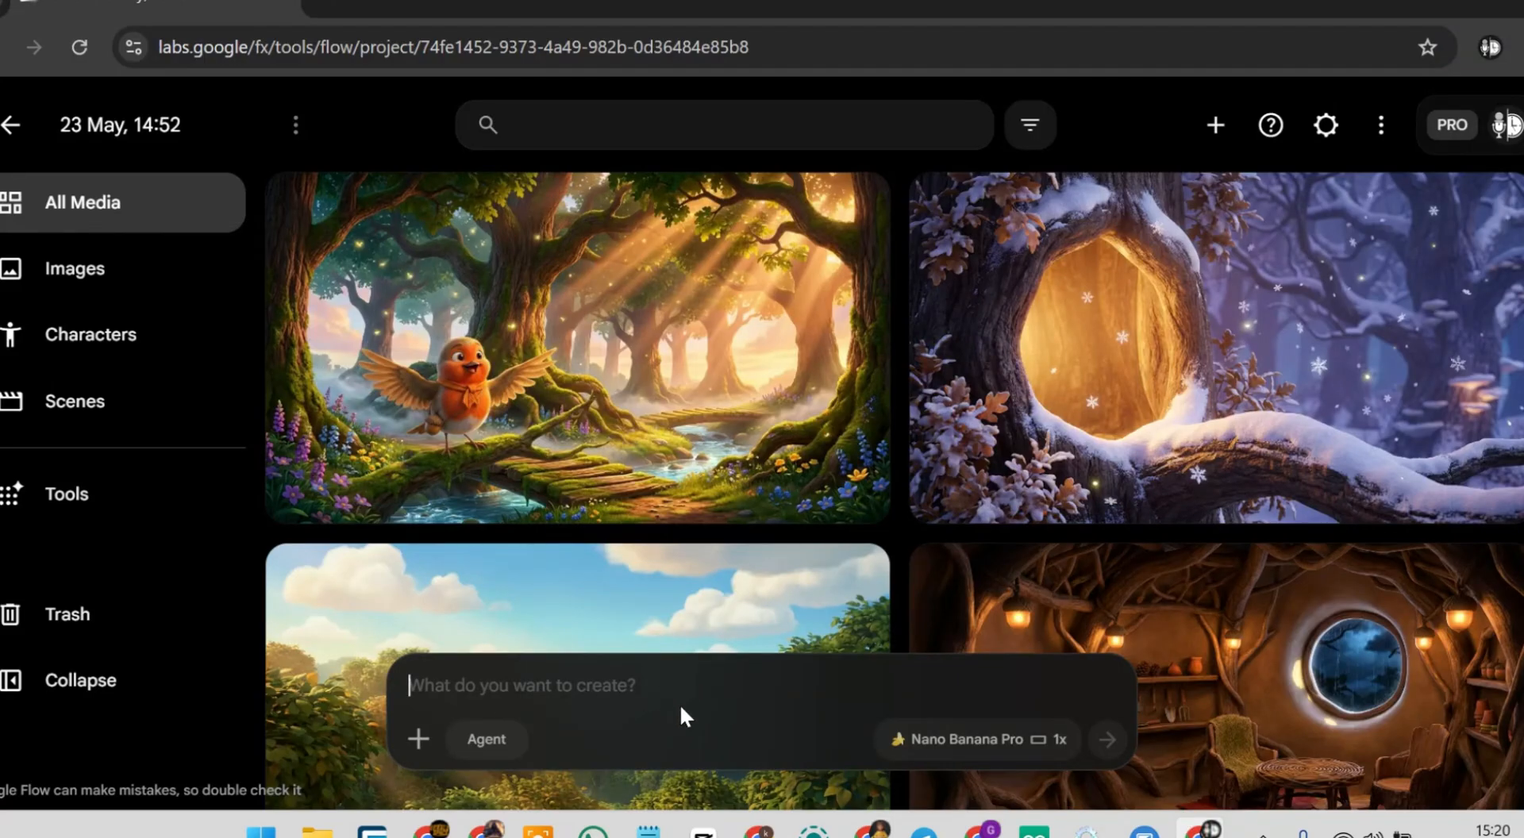
# - Check Scene 2's characters and environment in the Claude chat and start adding reference assets to the Flow prompt
pyautogui.click(872, 831)
pyautogui.click(802, 397)
pyautogui.scroll(2, 854, 421)
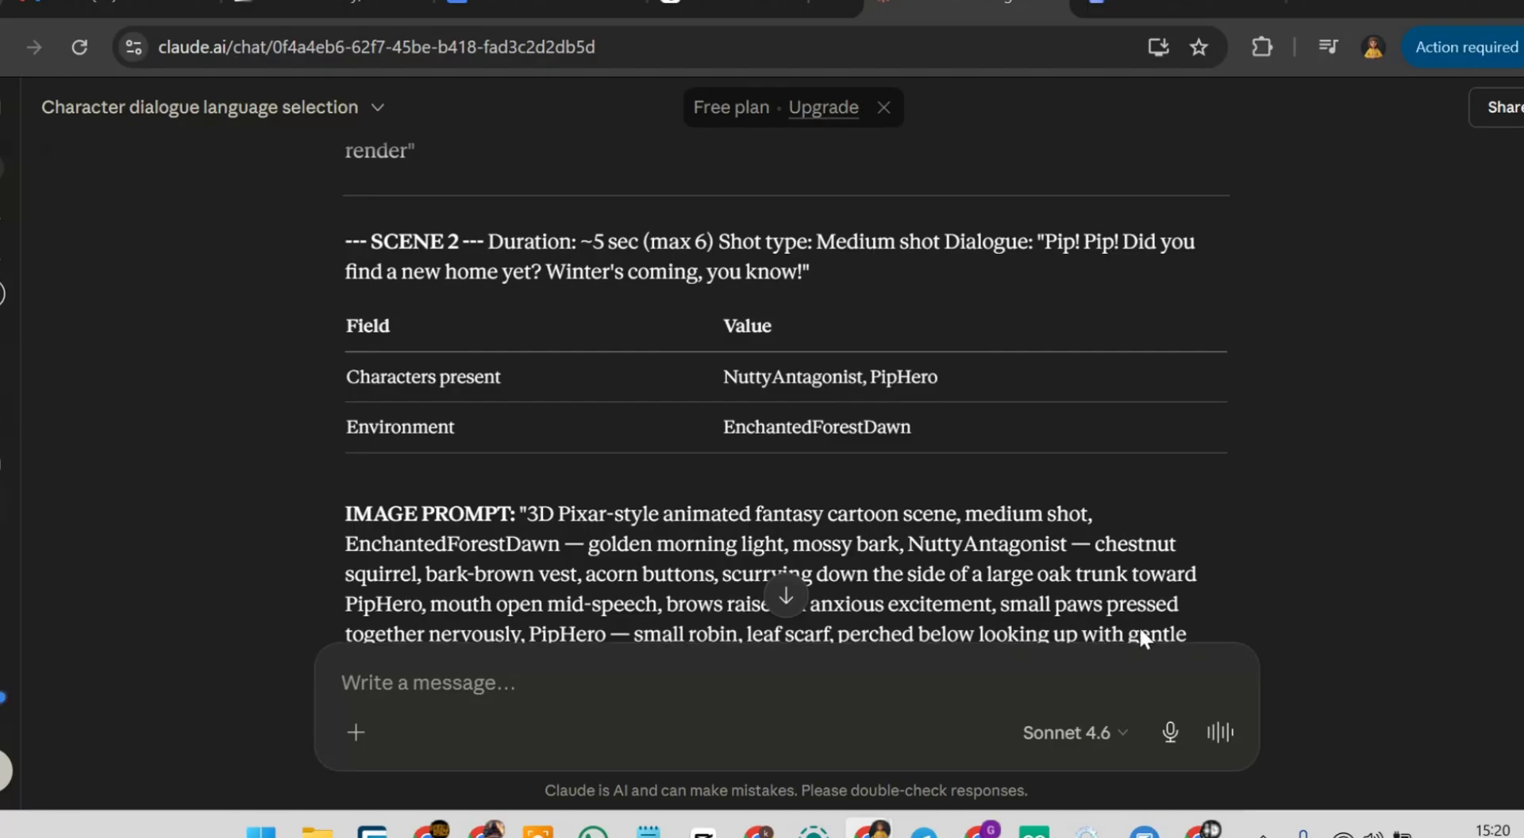
pyautogui.hotkey('alt', 'Tab')
pyautogui.click(534, 690)
pyautogui.write('@')
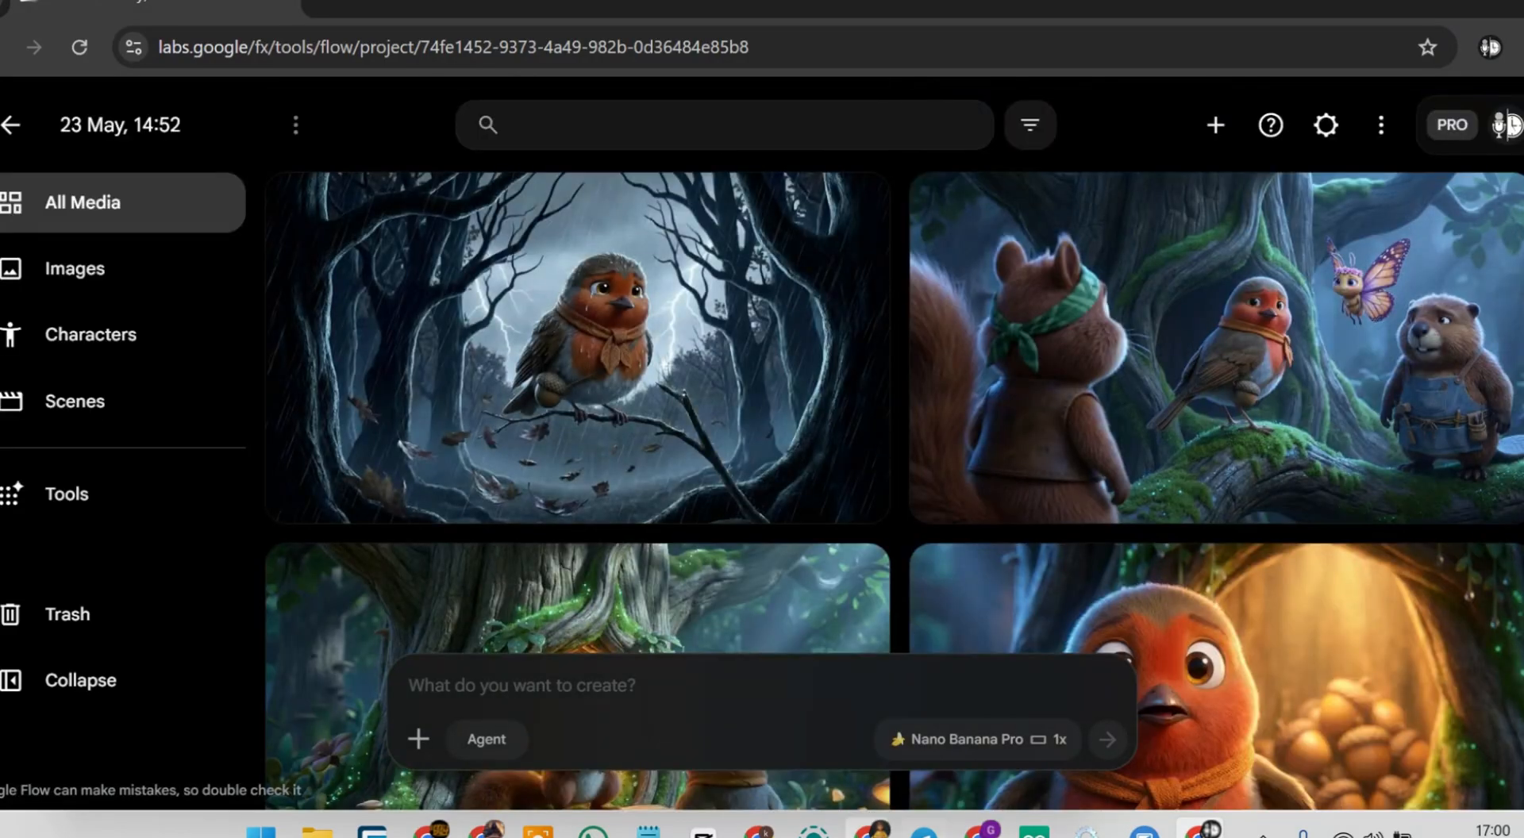
# - Return to the end of the Claude chat and reply "Yes" to generate the image-to-video prompts
pyautogui.moveTo(872, 830)
pyautogui.click(1007, 743)
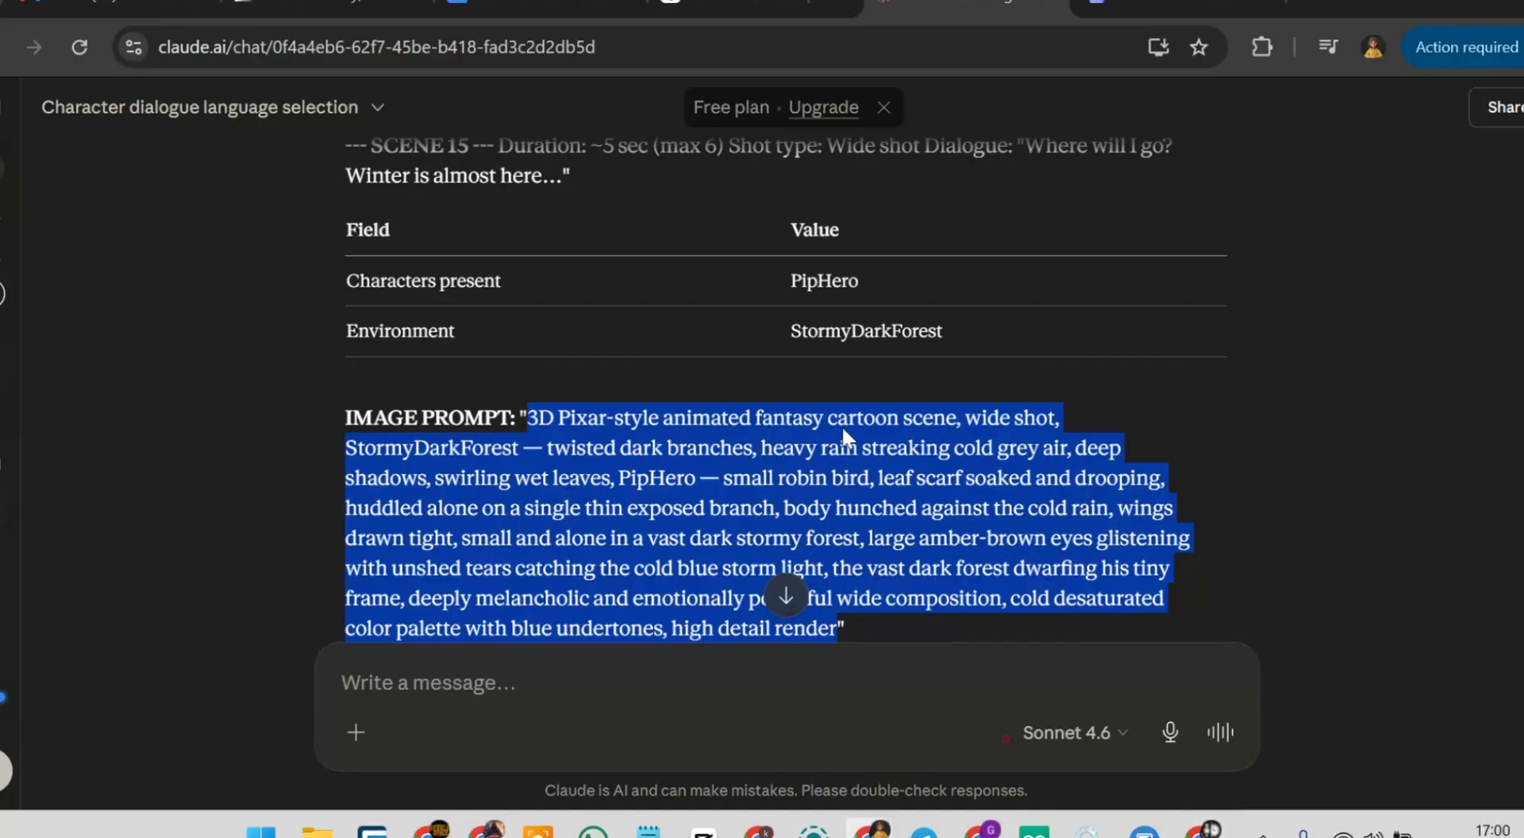
pyautogui.scroll(-4, 761, 607)
pyautogui.click(785, 597)
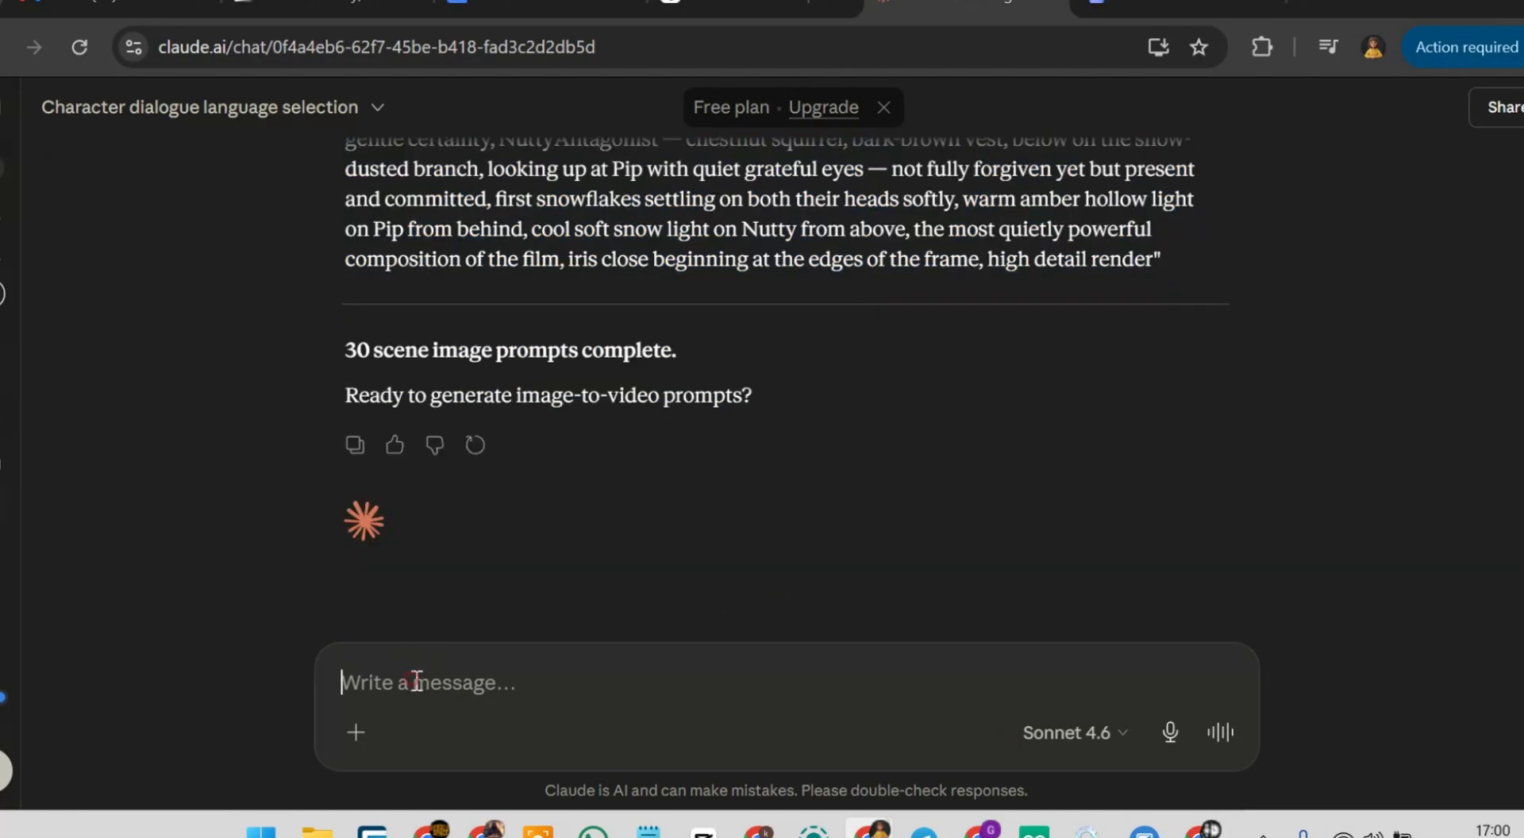
pyautogui.write('Yes')
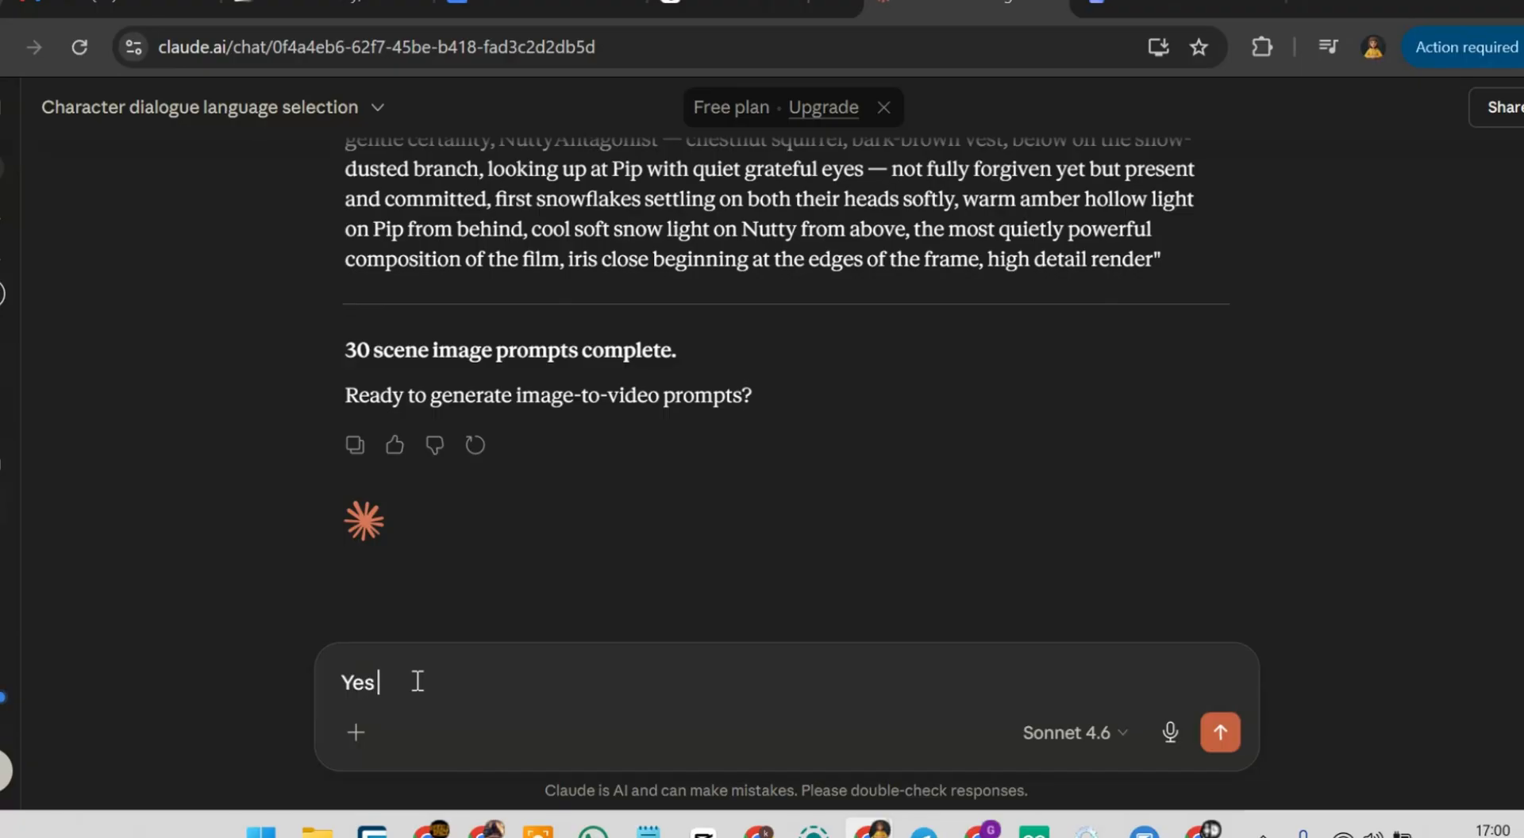
pyautogui.press('Return')
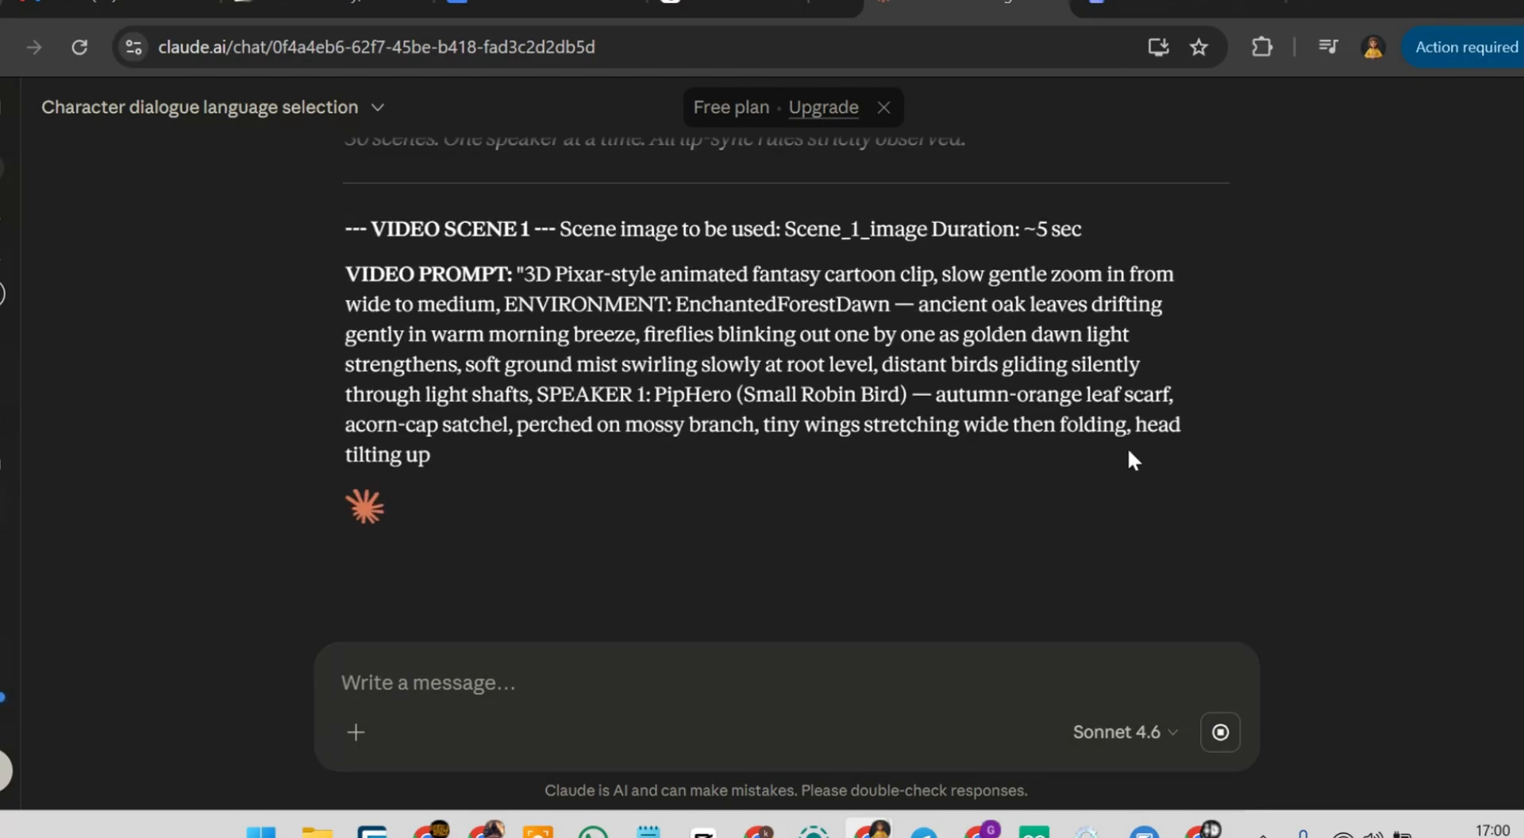
# - Copy the full Video Scene 1 prompt text from the Claude chat and switch to Google Flow
pyautogui.scroll(2, 766, 312)
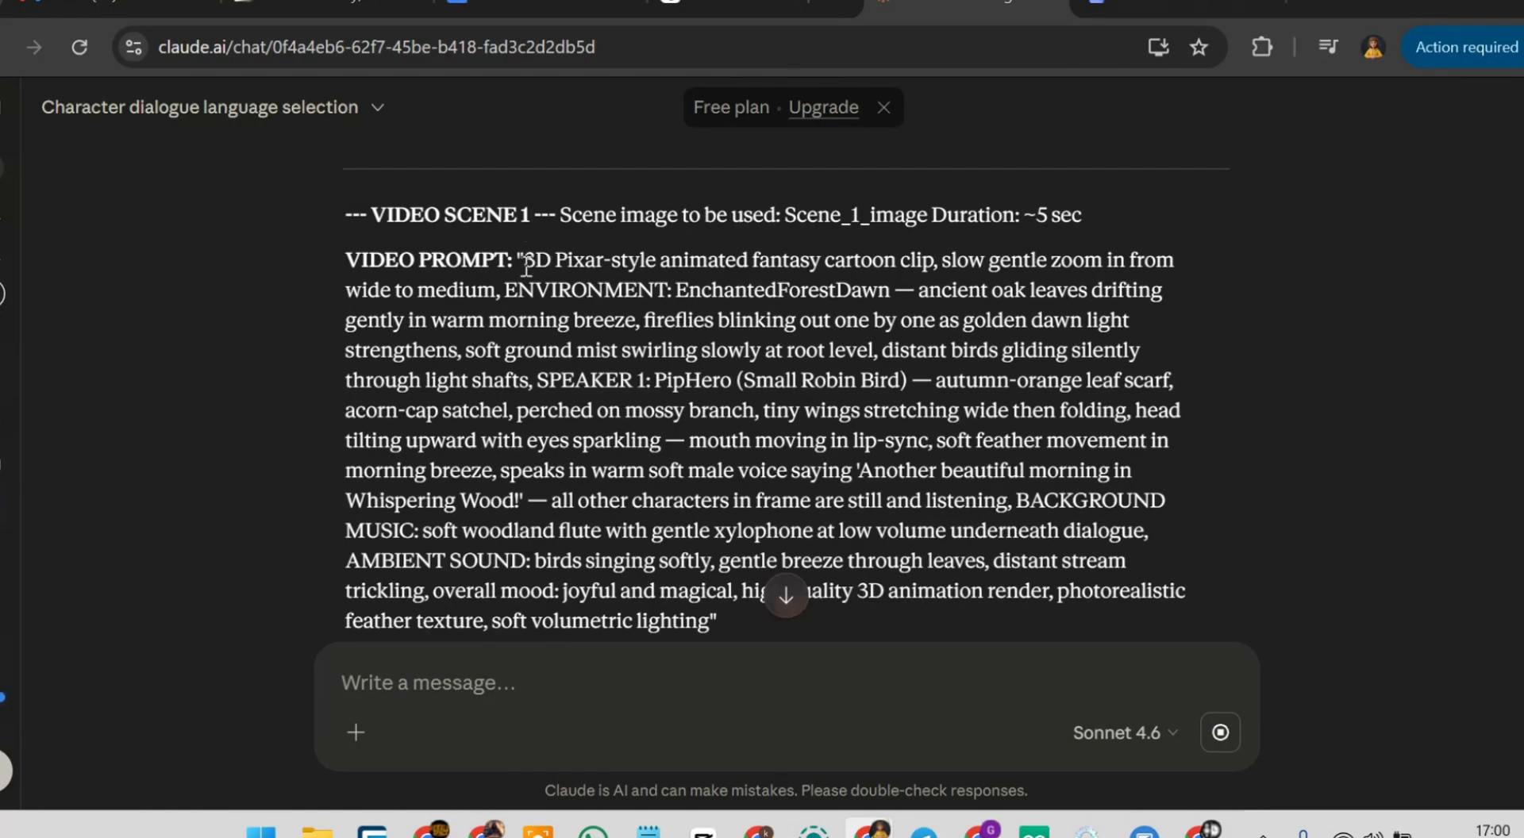
pyautogui.moveTo(527, 264); pyautogui.dragTo(724, 629)
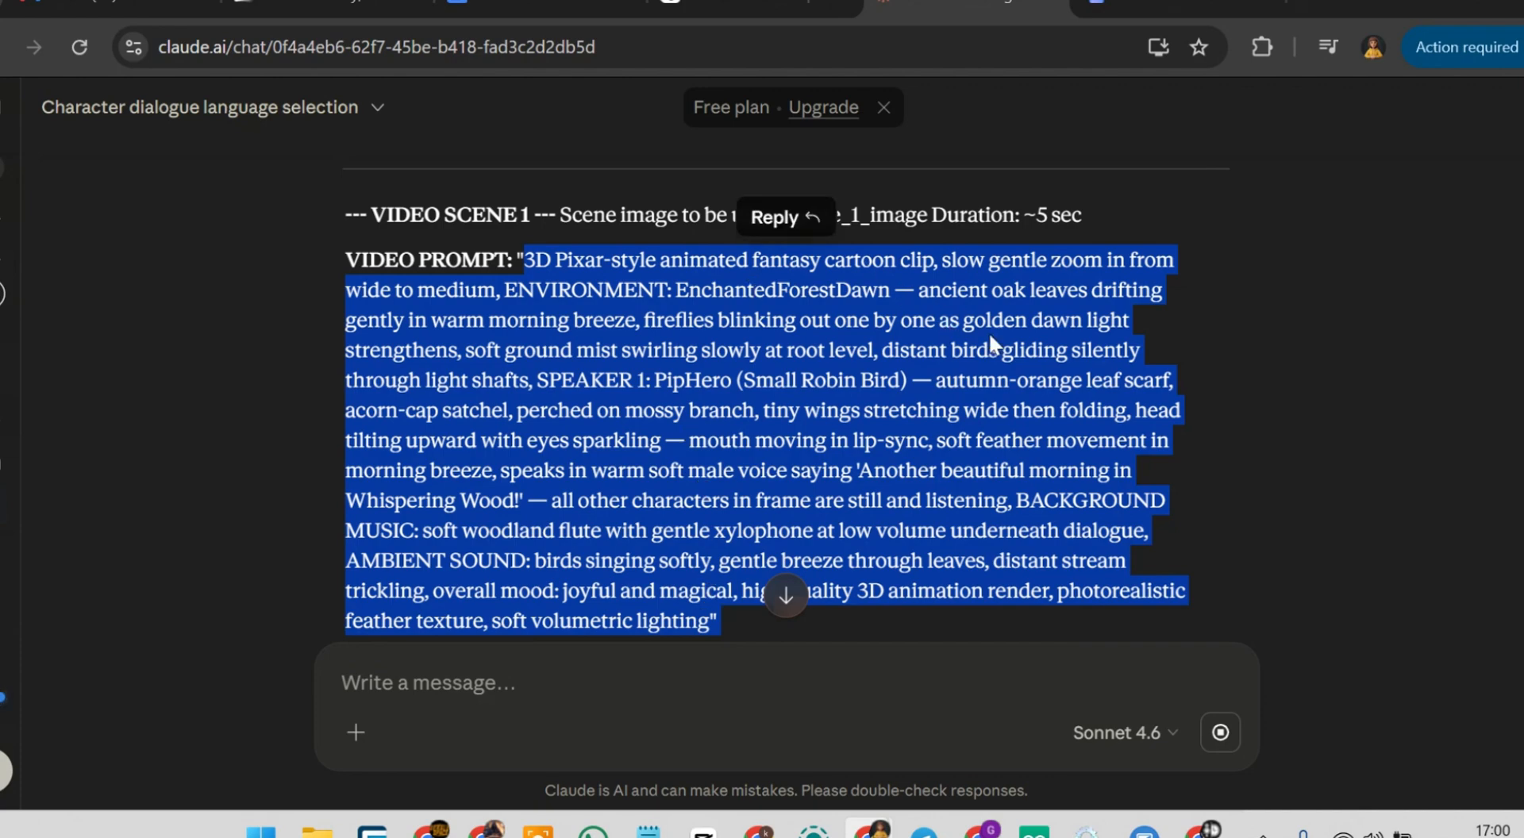
pyautogui.scroll(-2, 1085, 397)
pyautogui.click(974, 419)
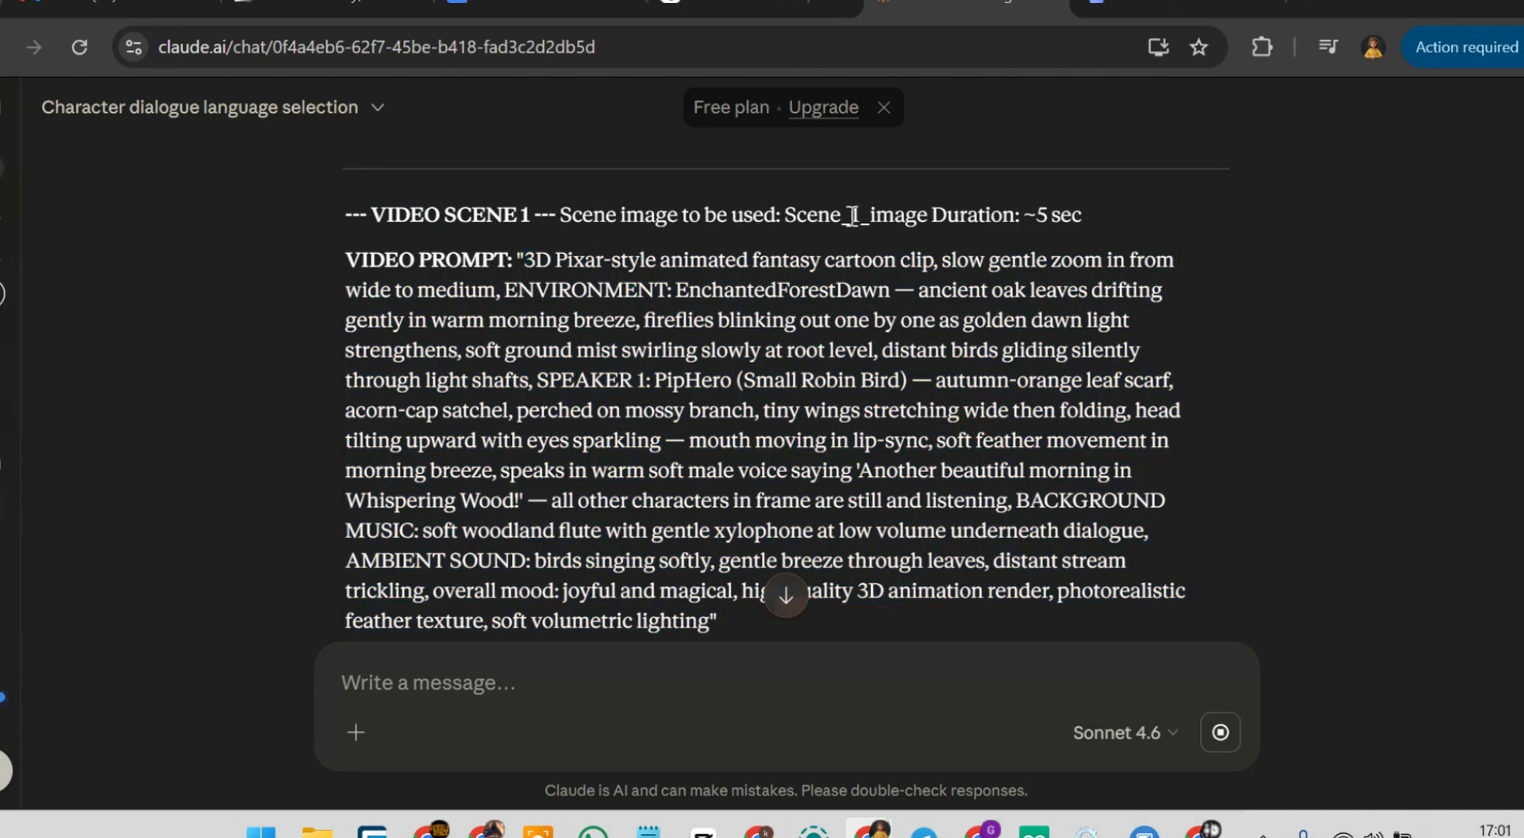
pyautogui.scroll(-2, 1036, 320)
pyautogui.scroll(2, 1036, 319)
pyautogui.moveTo(524, 318); pyautogui.dragTo(706, 504)
pyautogui.hotkey('ctrl', 'c')
pyautogui.scroll(-2, 680, 407)
pyautogui.click(1202, 831)
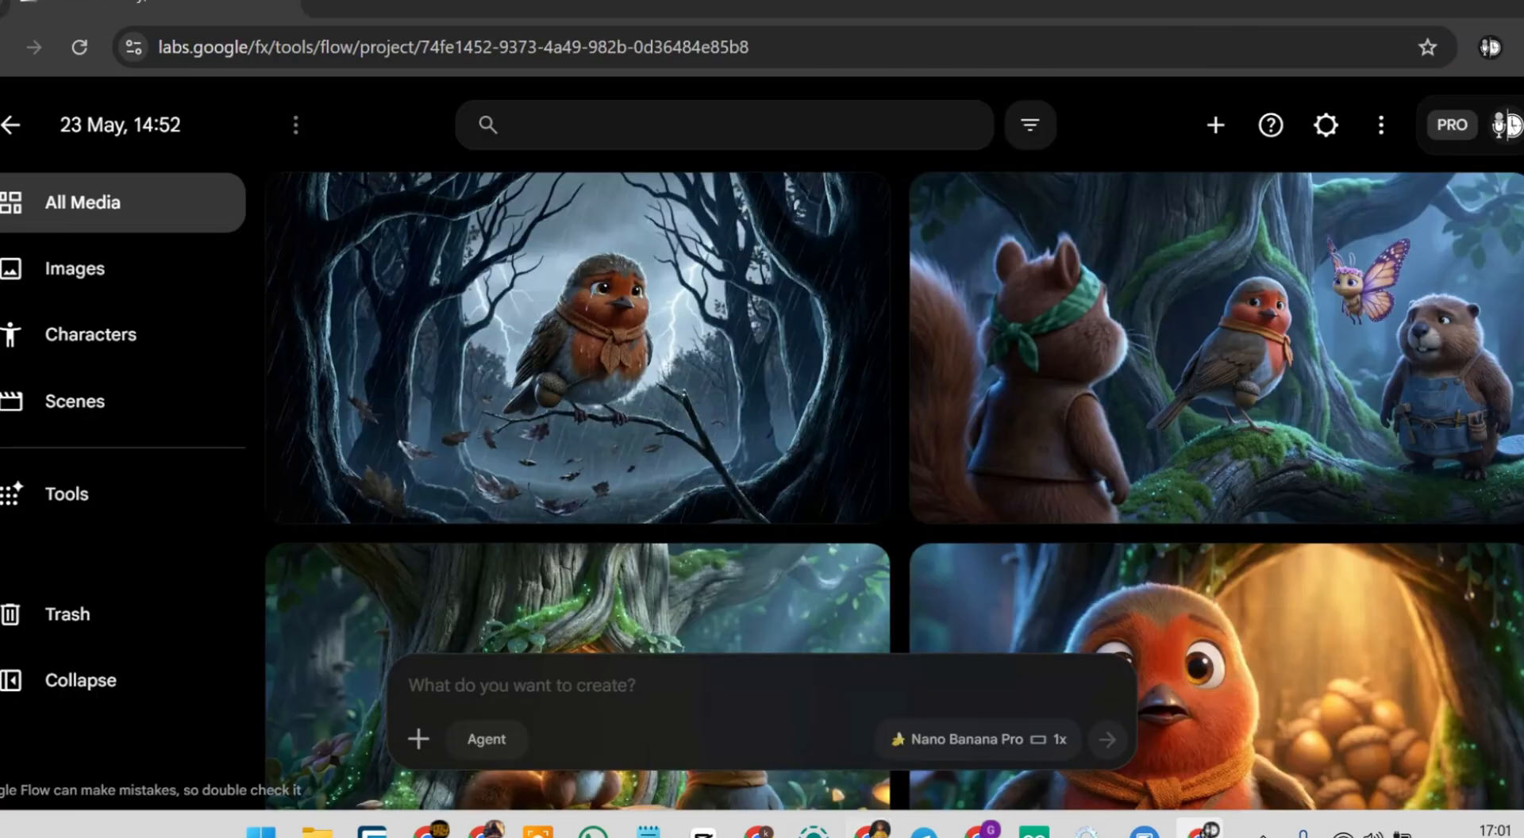
# - Switch Flow's generation mode from image to video and check the available video models, keeping Veo 3.1 - Fast
pyautogui.click(1004, 742)
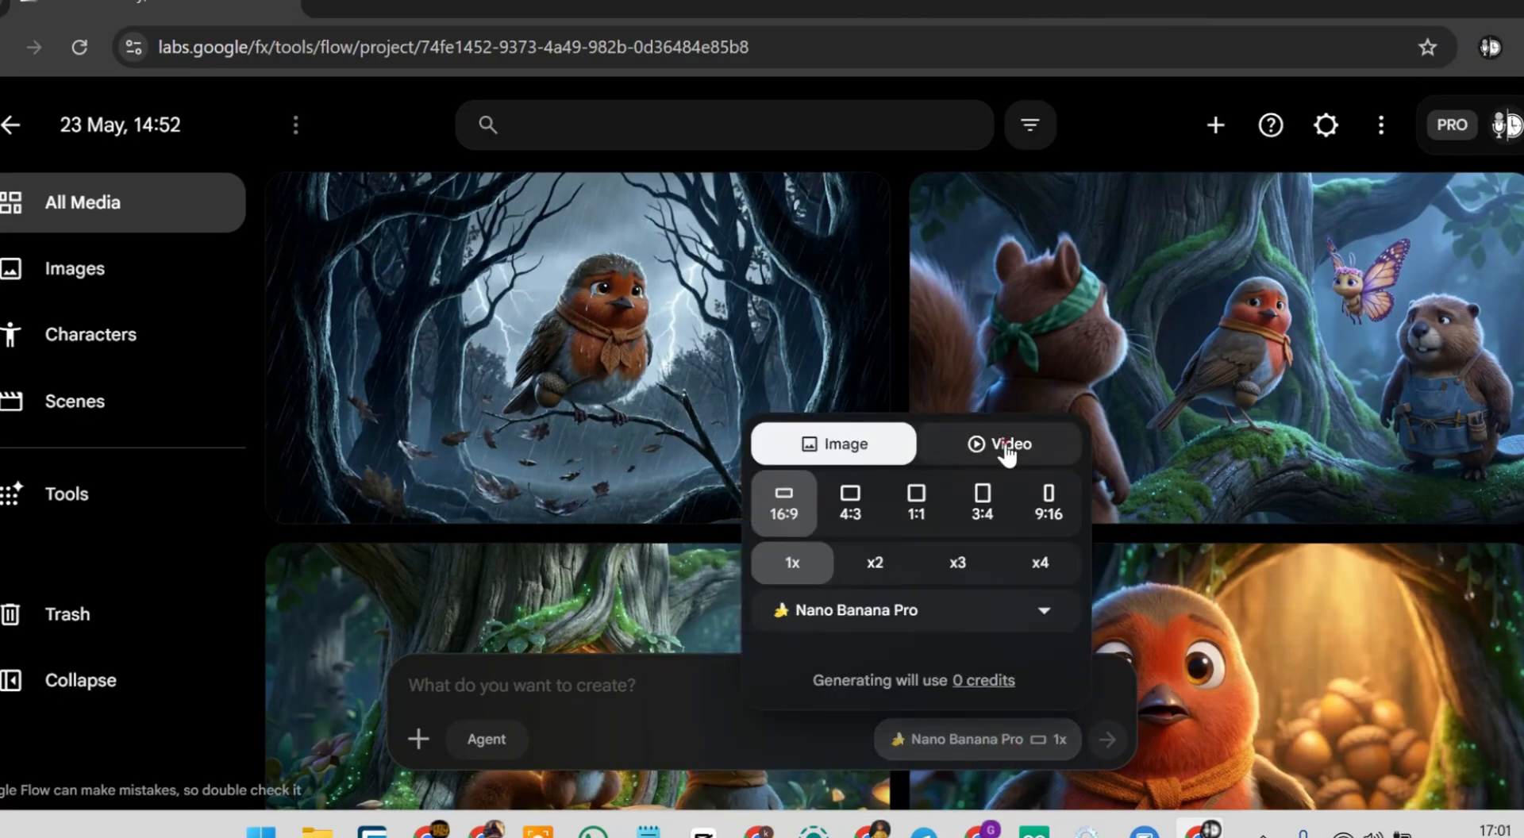
pyautogui.click(1007, 451)
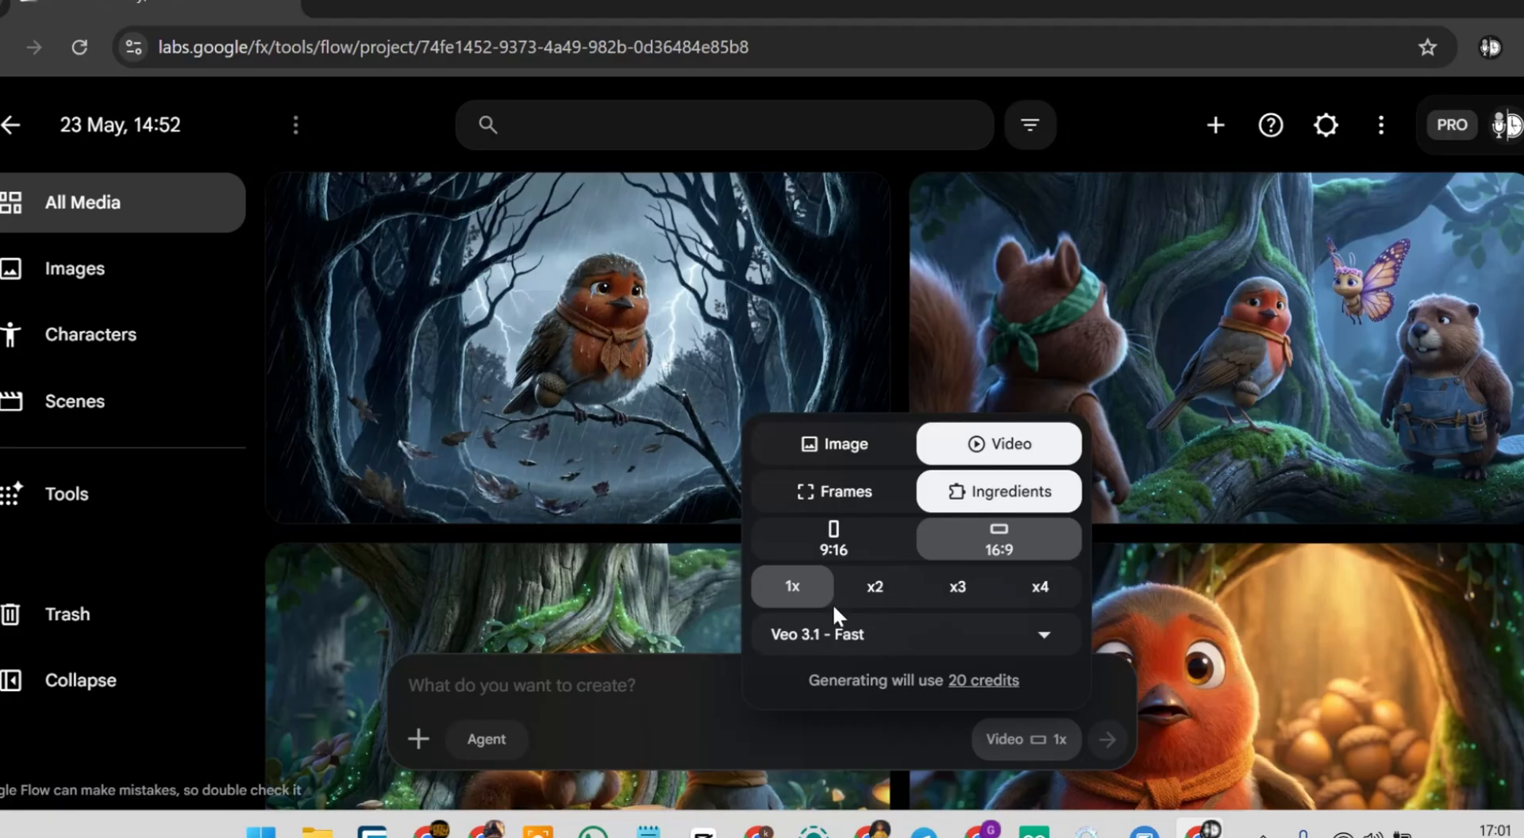
pyautogui.click(925, 634)
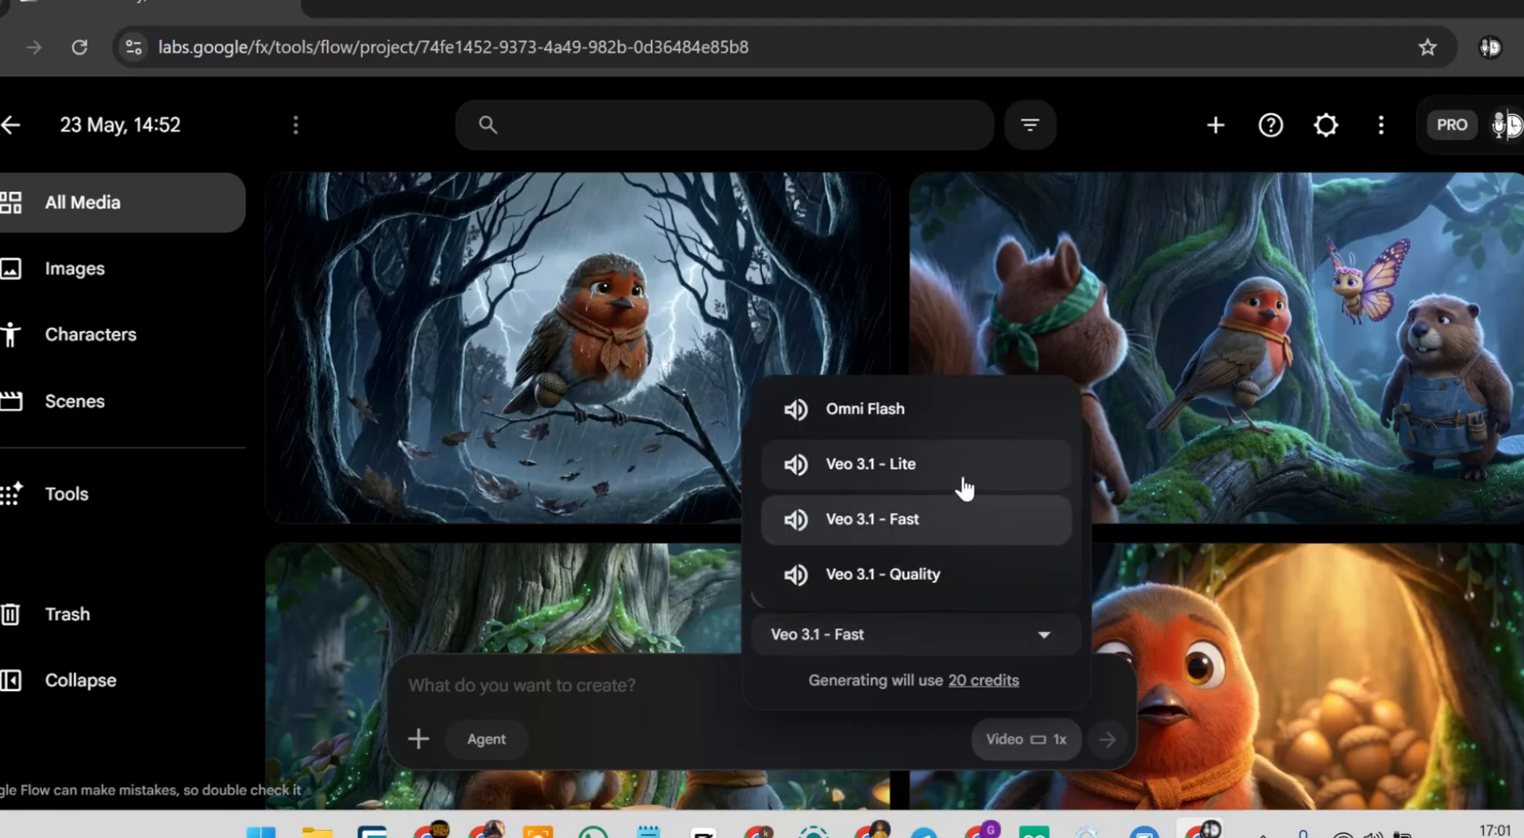
pyautogui.click(553, 679)
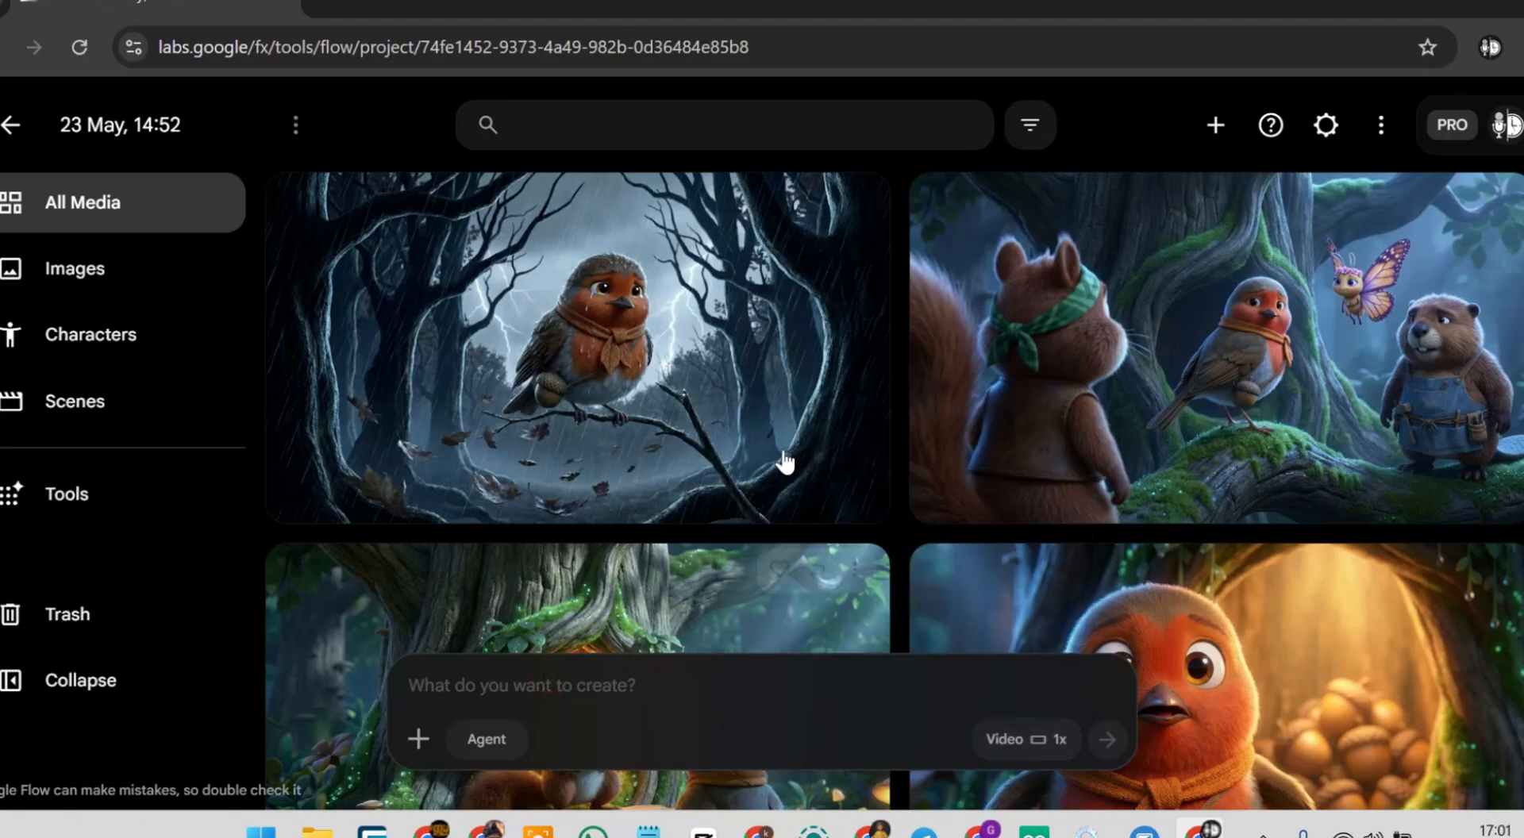
# - Add the scene_1 image from the project assets to the video prompt as a reference
pyautogui.write('@')
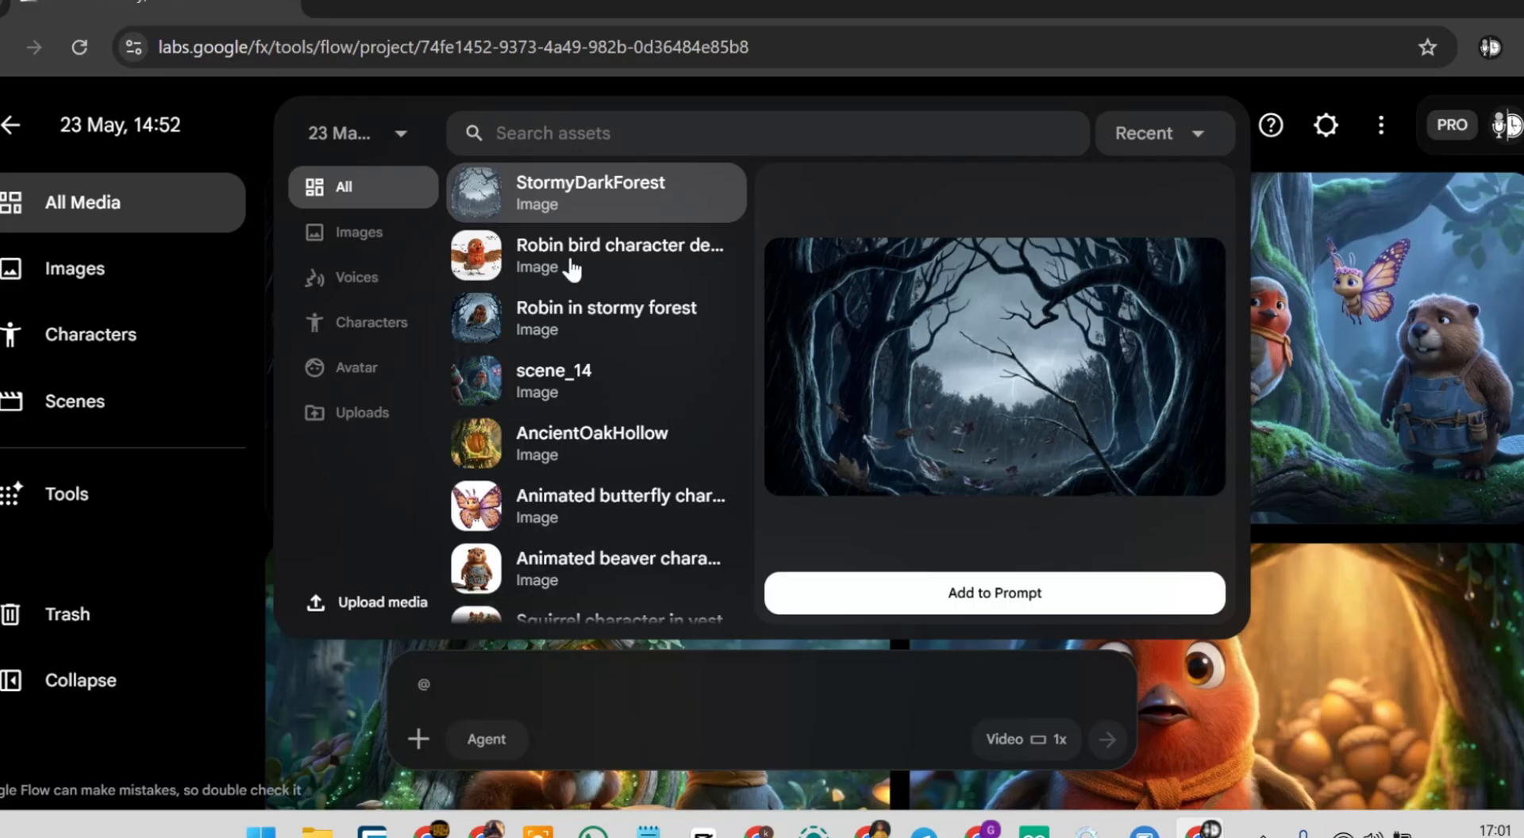
pyautogui.scroll(-10, 616, 365)
pyautogui.scroll(3, 679, 447)
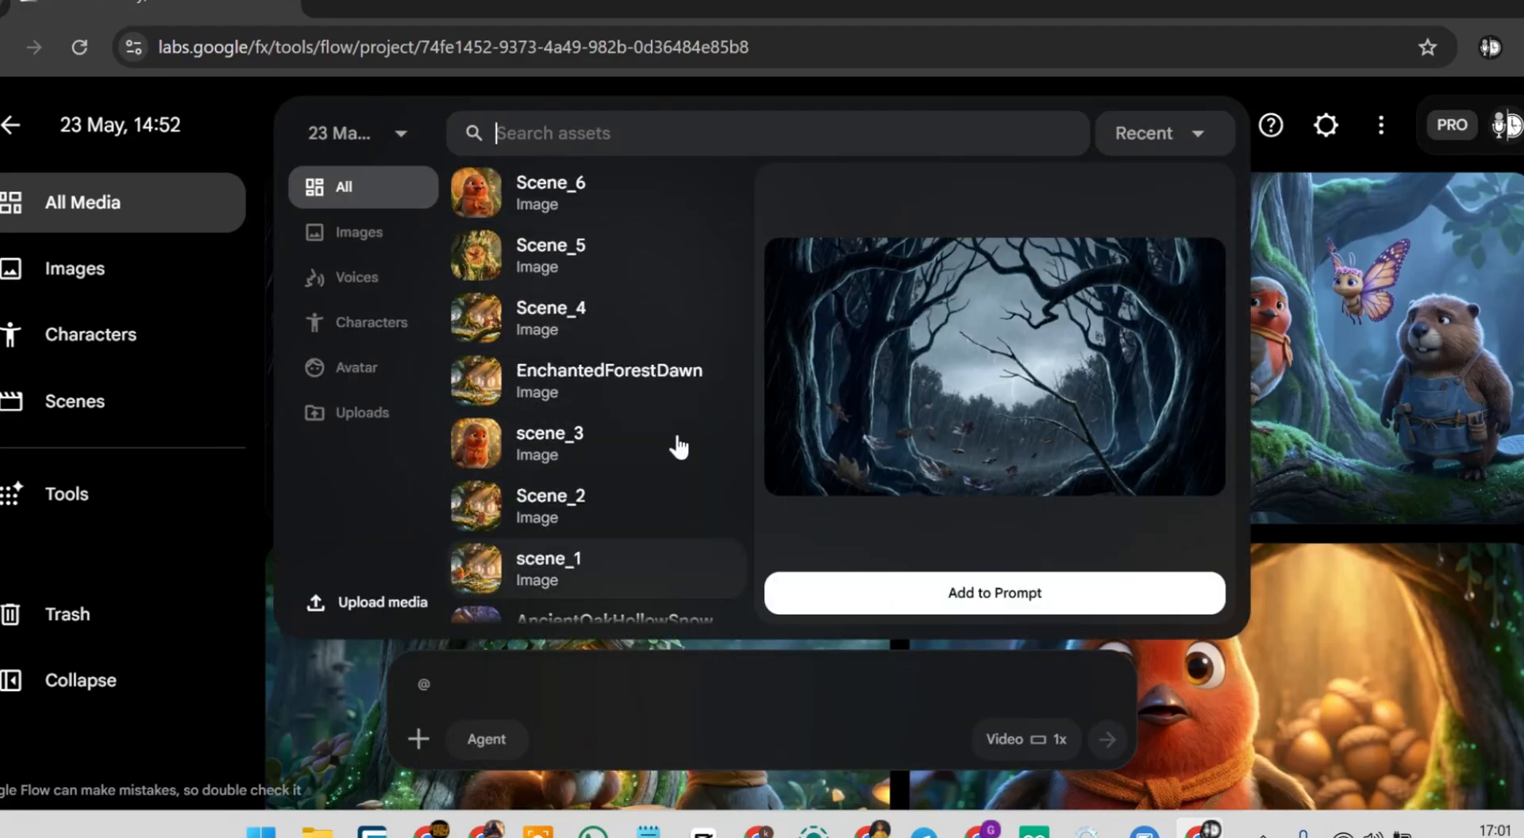
pyautogui.click(589, 582)
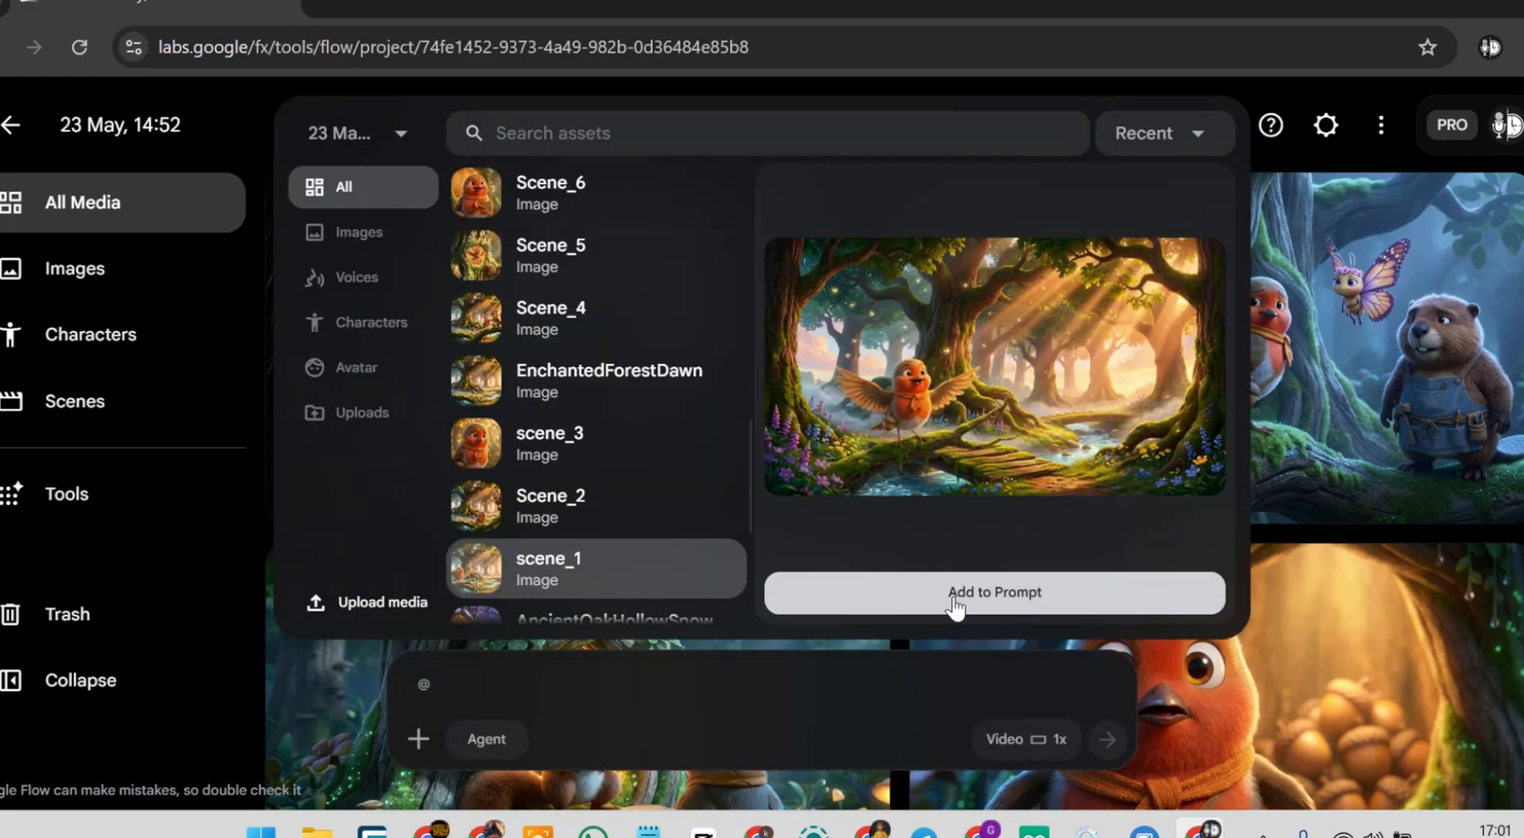
pyautogui.click(936, 589)
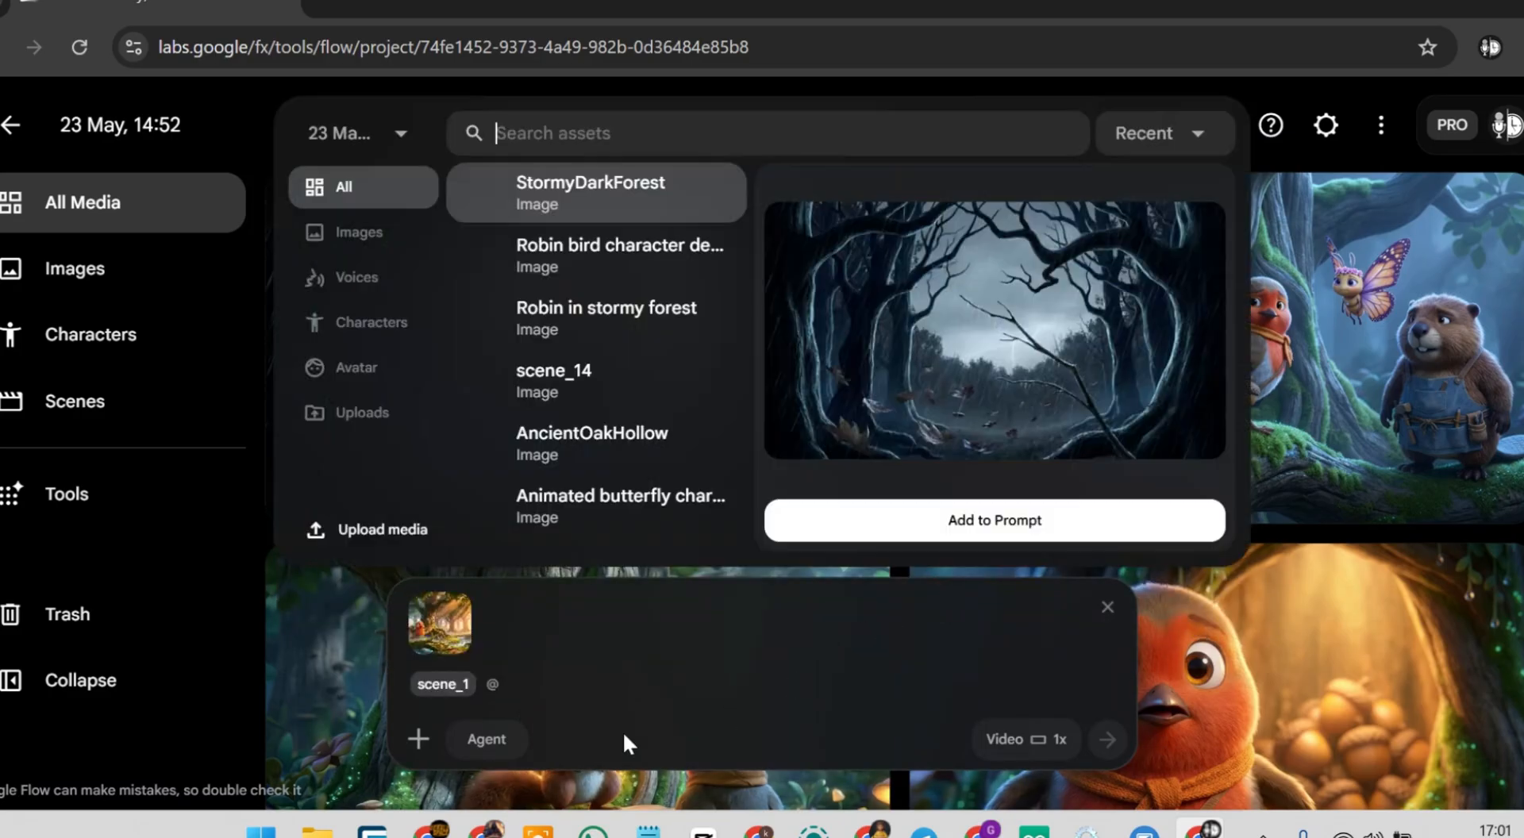
# - Add the PipHero character to the prompt, paste the copied Scene 1 video prompt and generate the clip
pyautogui.scroll(-10, 579, 344)
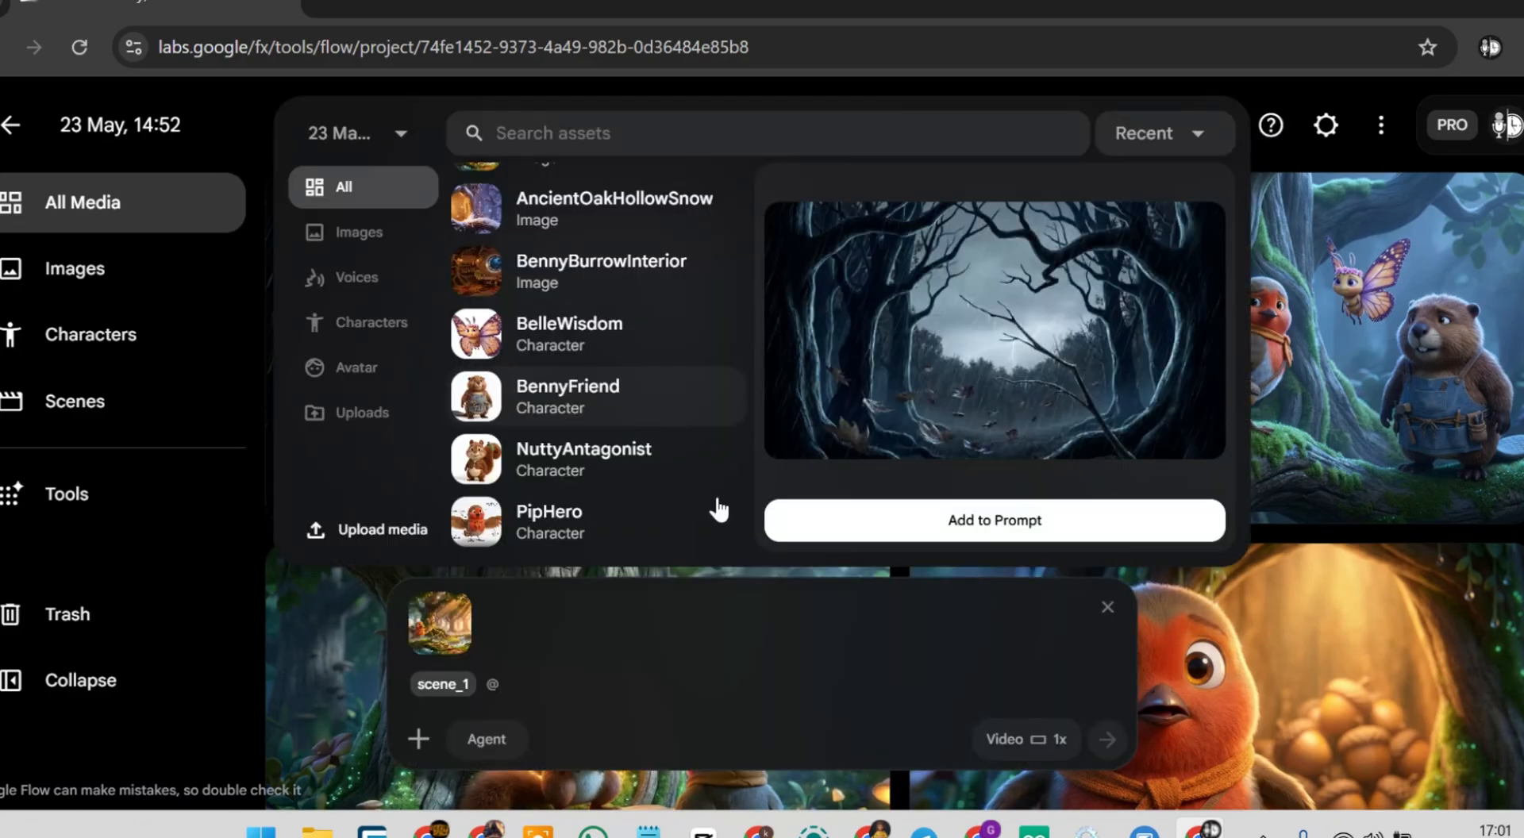
pyautogui.click(589, 537)
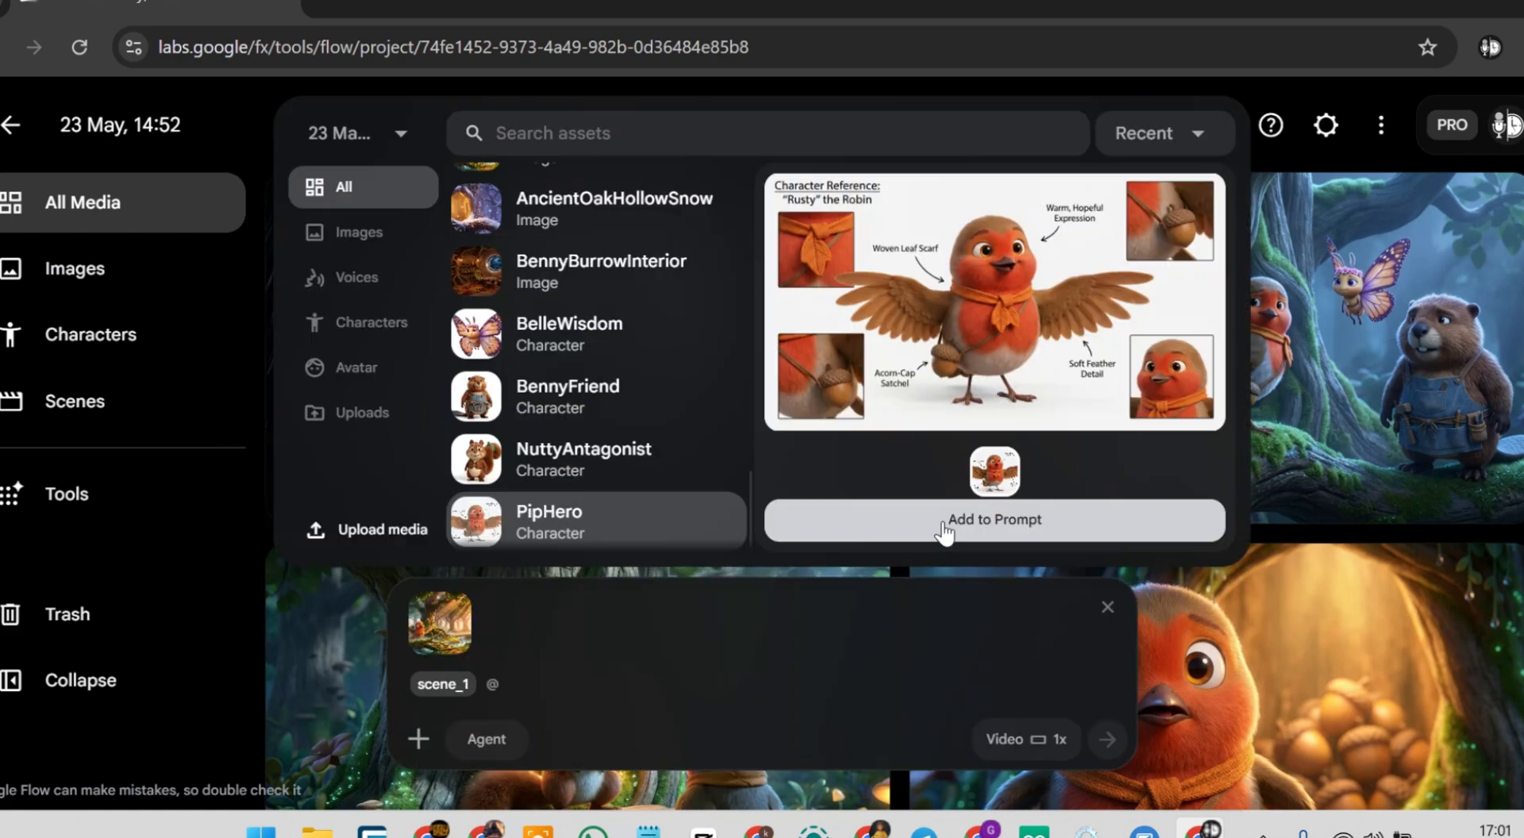
pyautogui.click(946, 523)
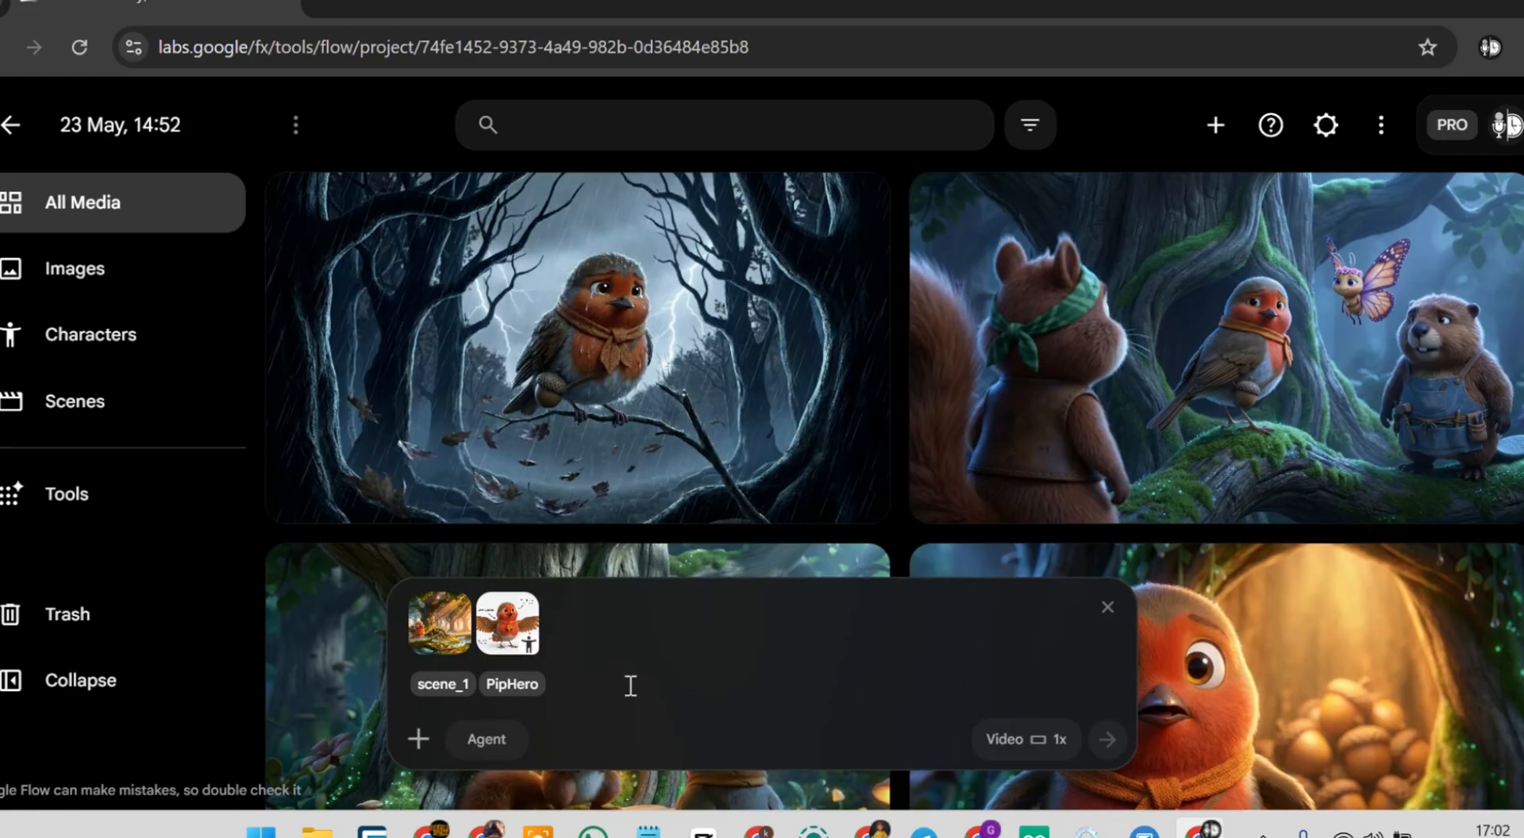
pyautogui.hotkey('ctrl', 'v')
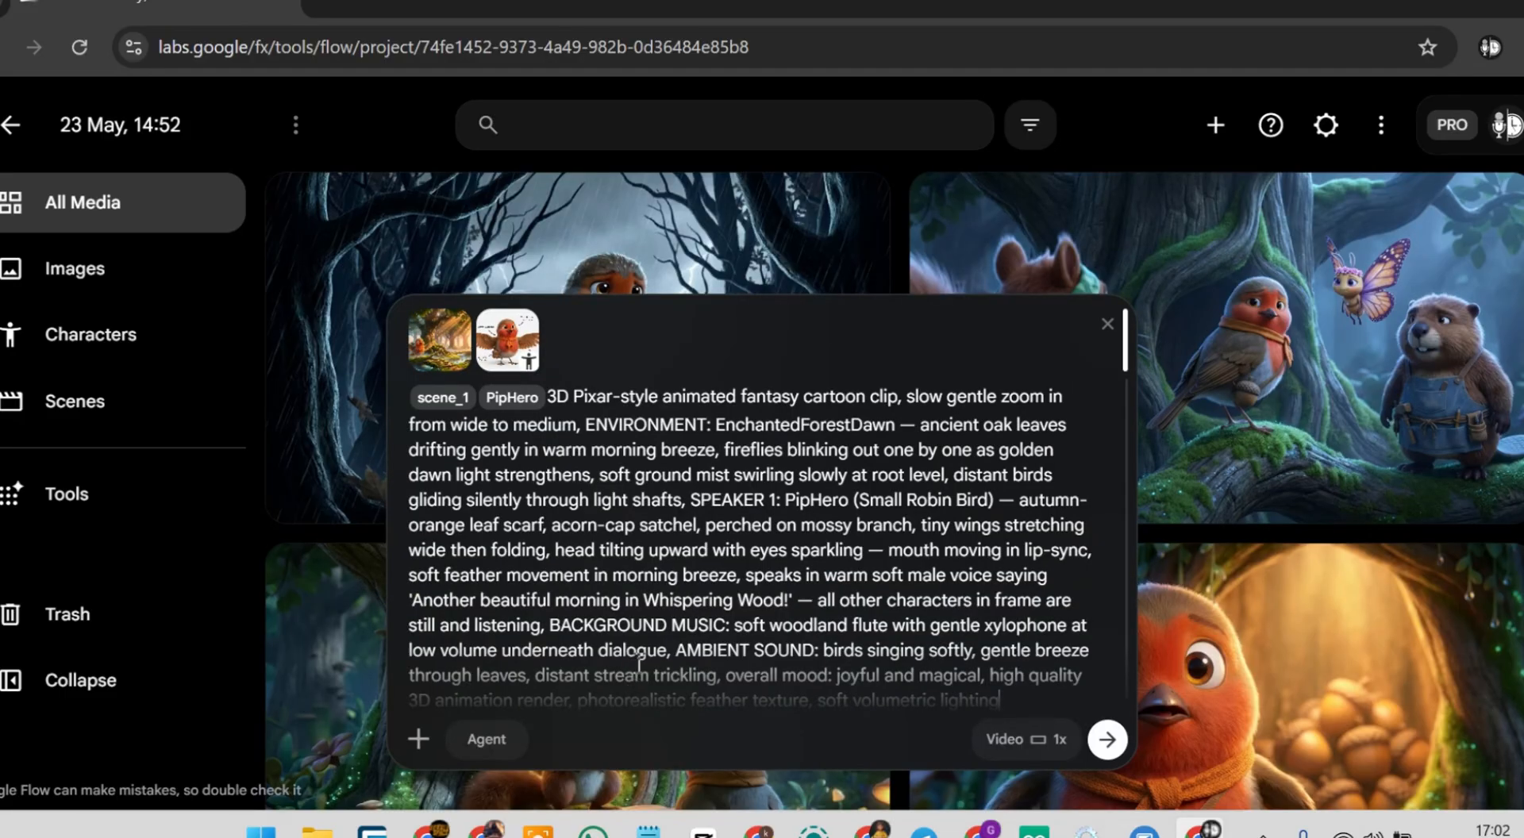
pyautogui.click(1107, 741)
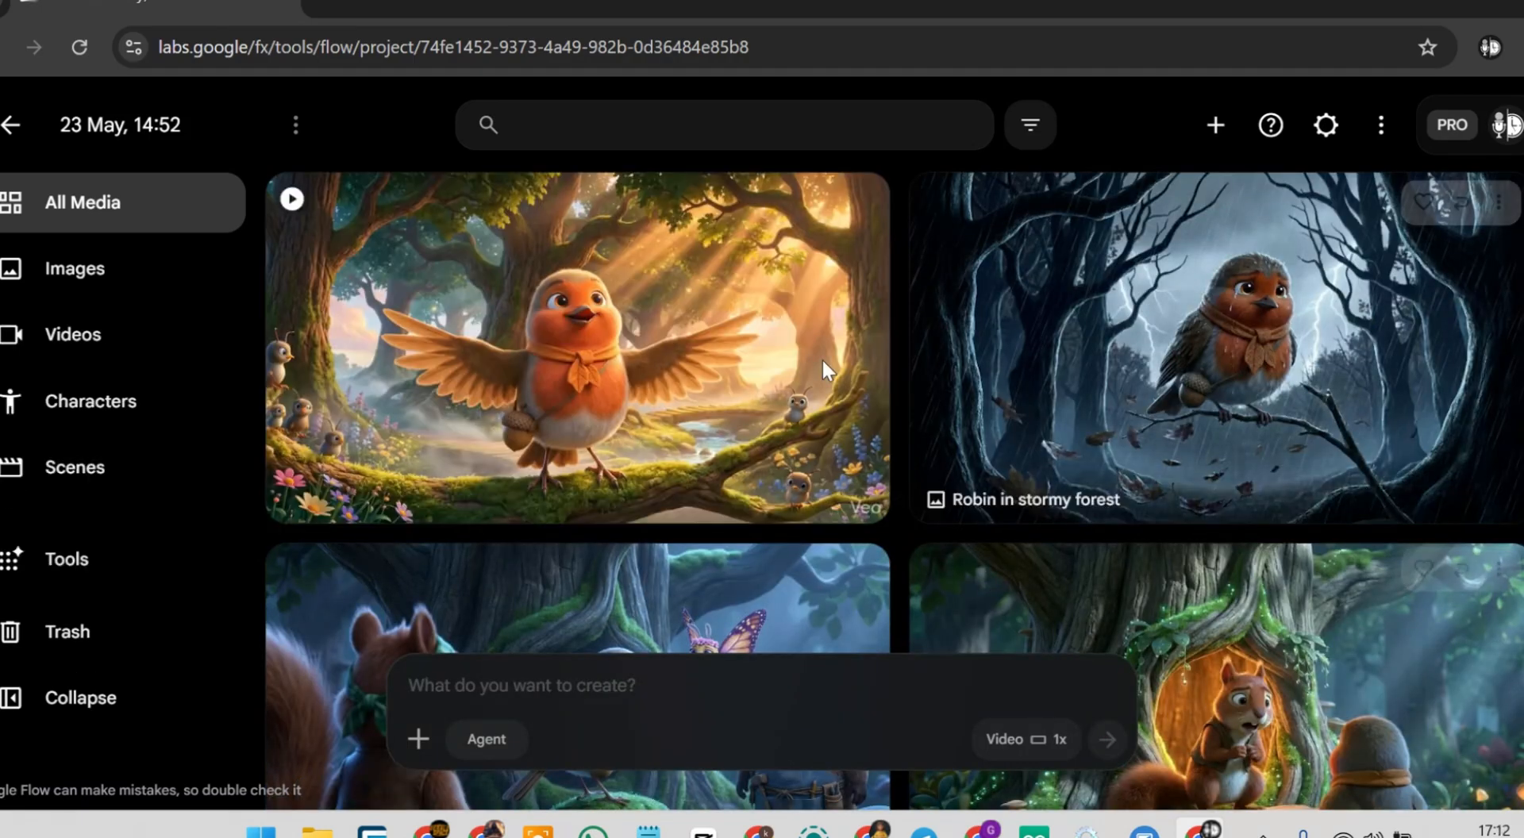
# - Preview the generated video of the robin speaking in the forest and look through the generated scene clips
pyautogui.moveTo(579, 324)
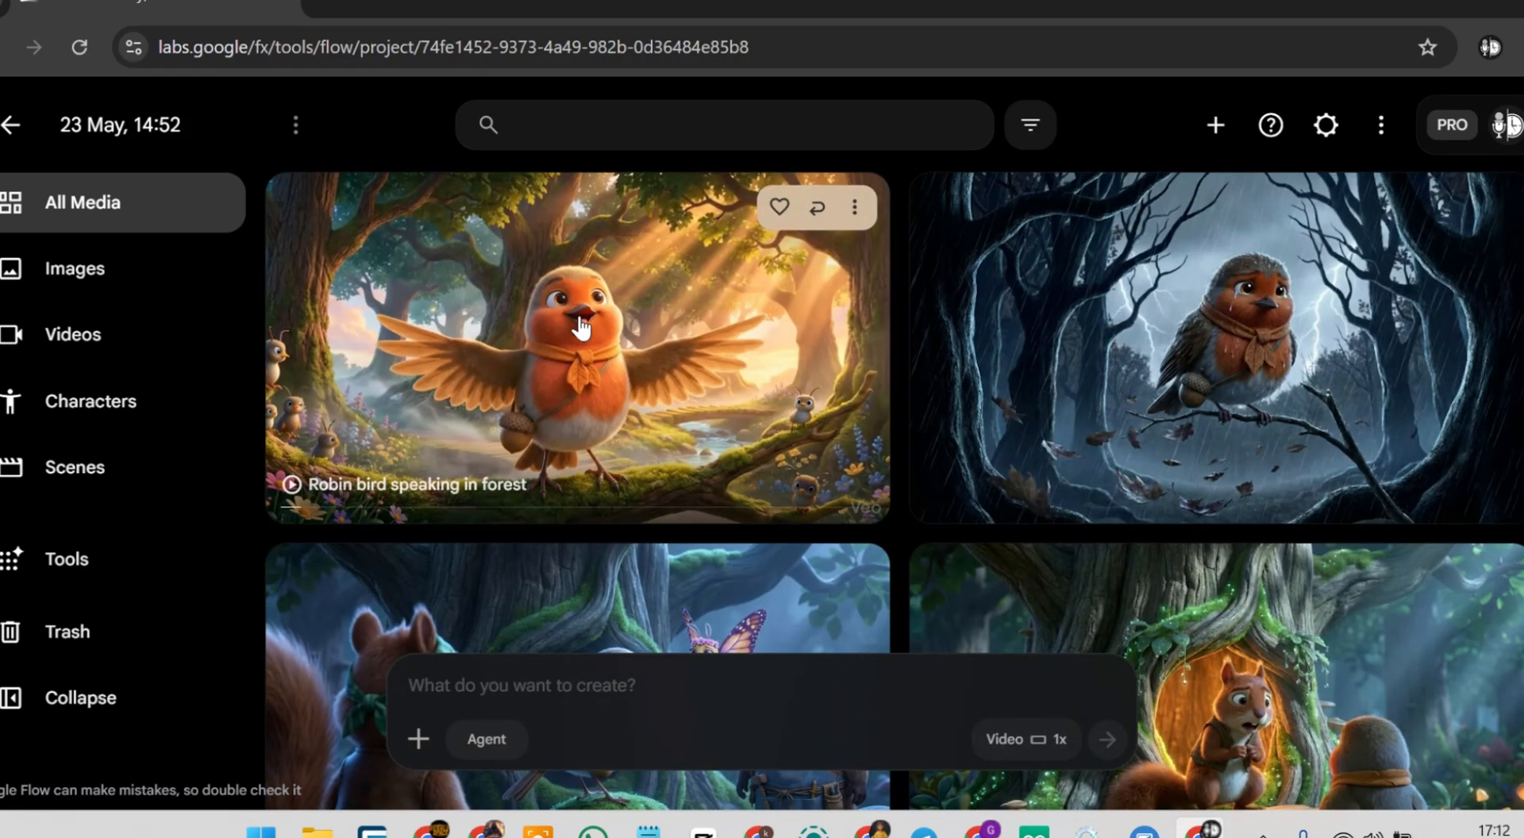
pyautogui.click(565, 369)
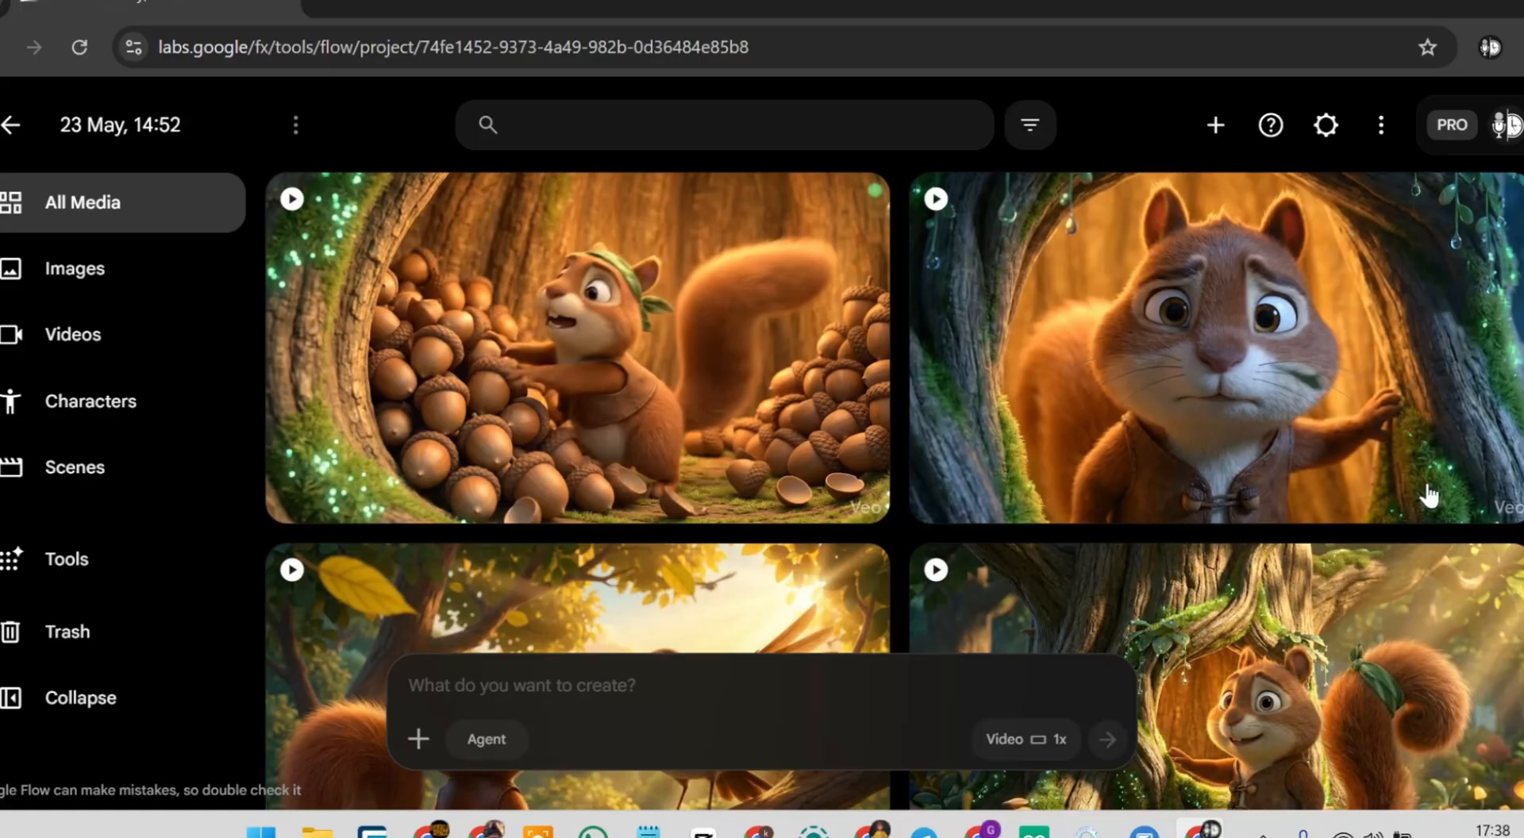
pyautogui.scroll(-15, 1422, 487)
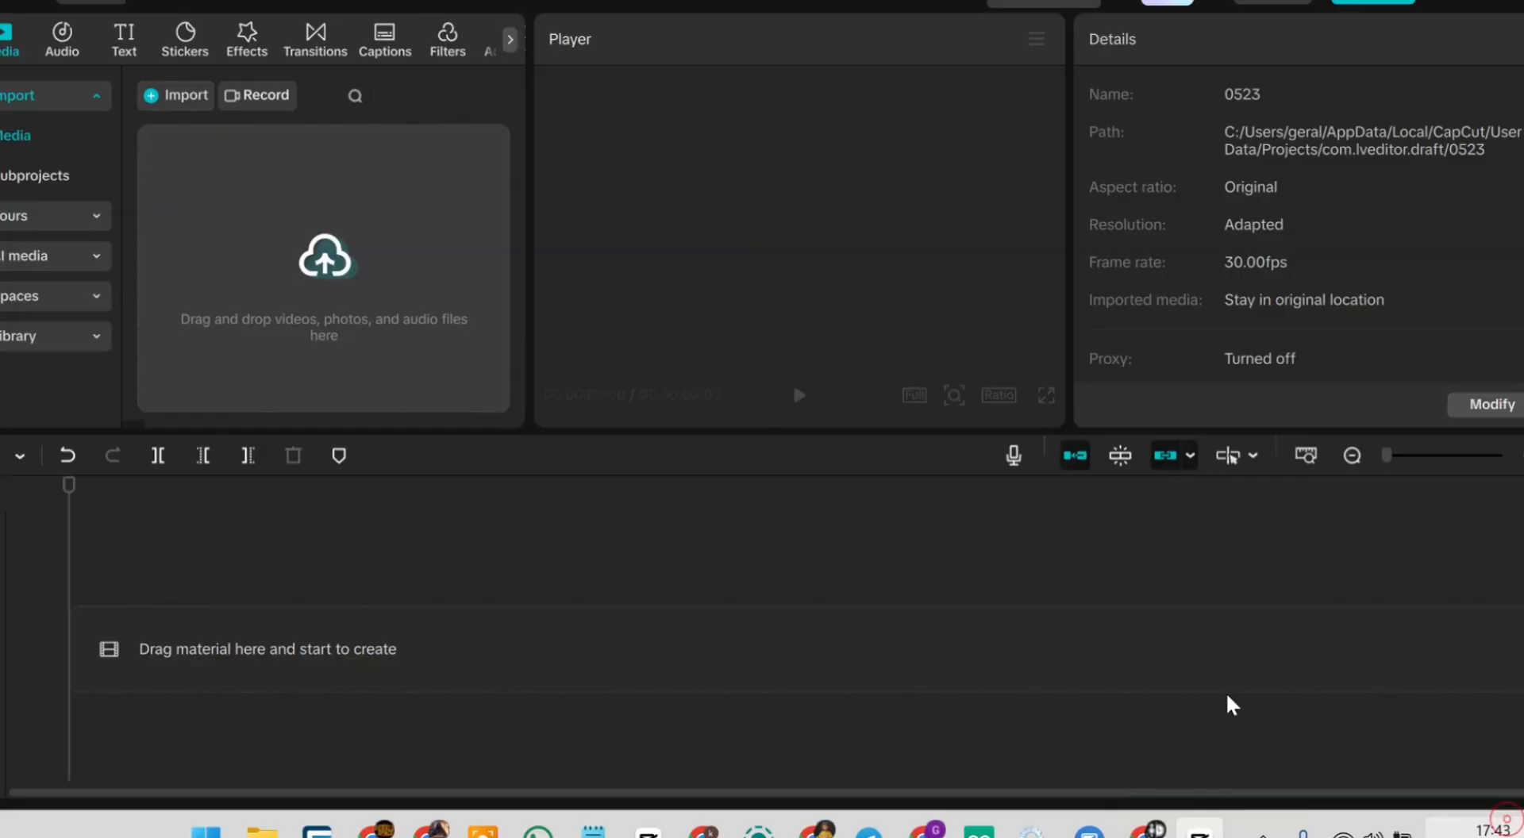
# - Import the generated scene clips into the CapCut project and add them to the timeline in story order
pyautogui.click(341, 276)
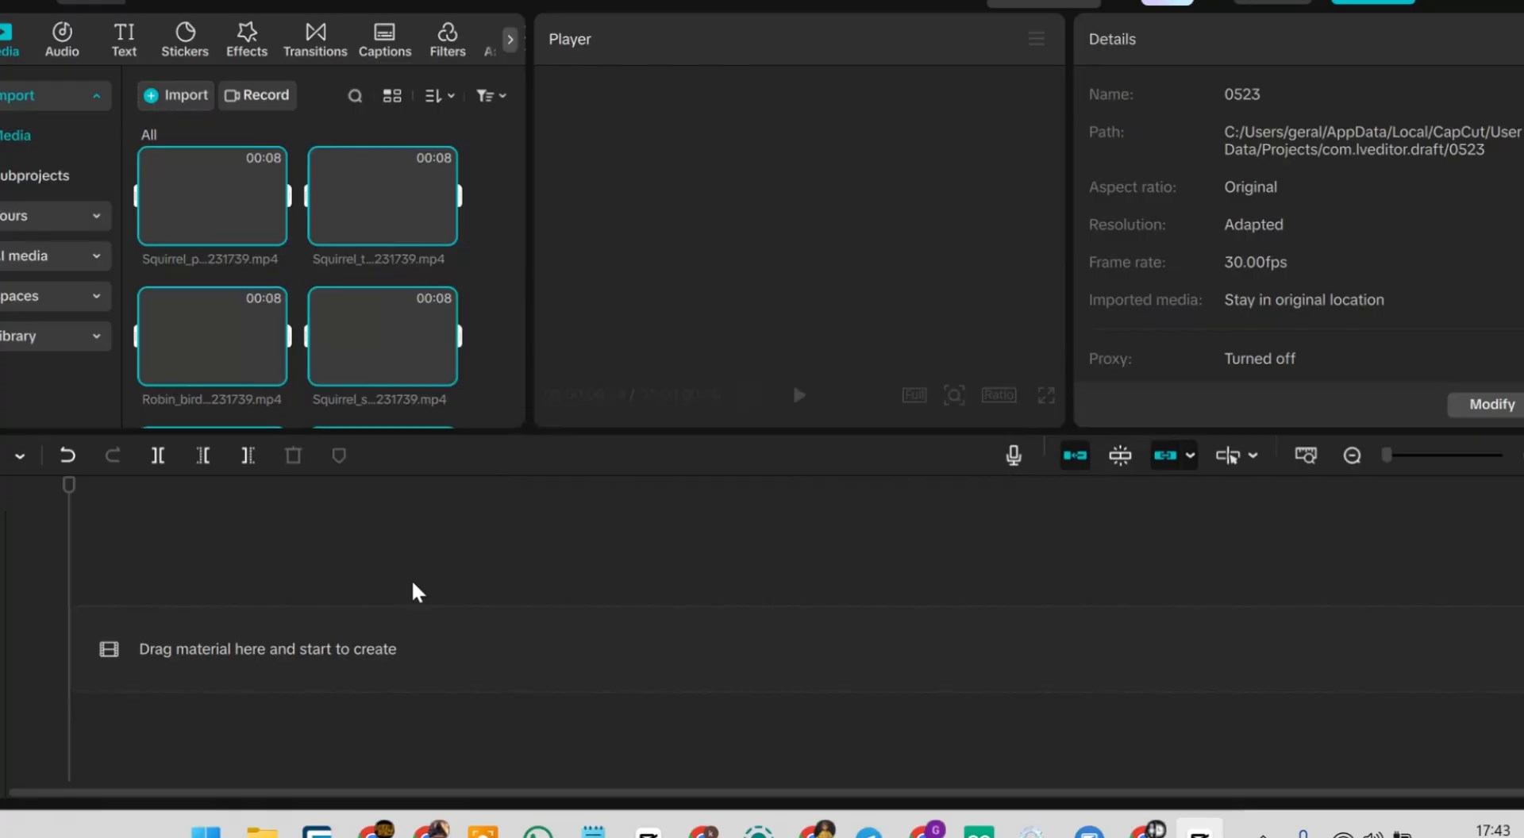
pyautogui.scroll(-5, 421, 309)
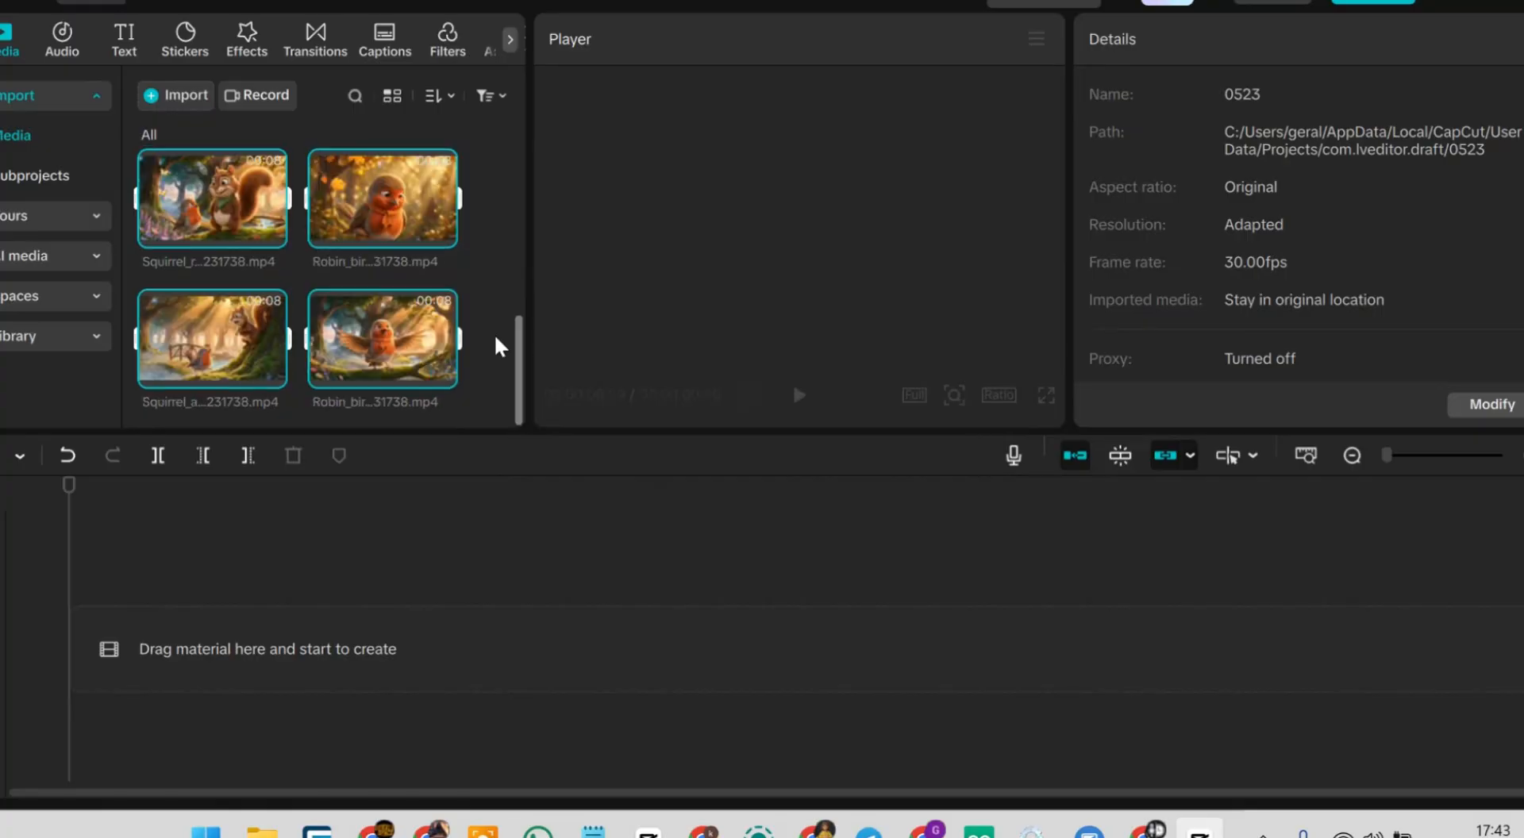
pyautogui.click(494, 334)
pyautogui.click(441, 374)
pyautogui.click(270, 373)
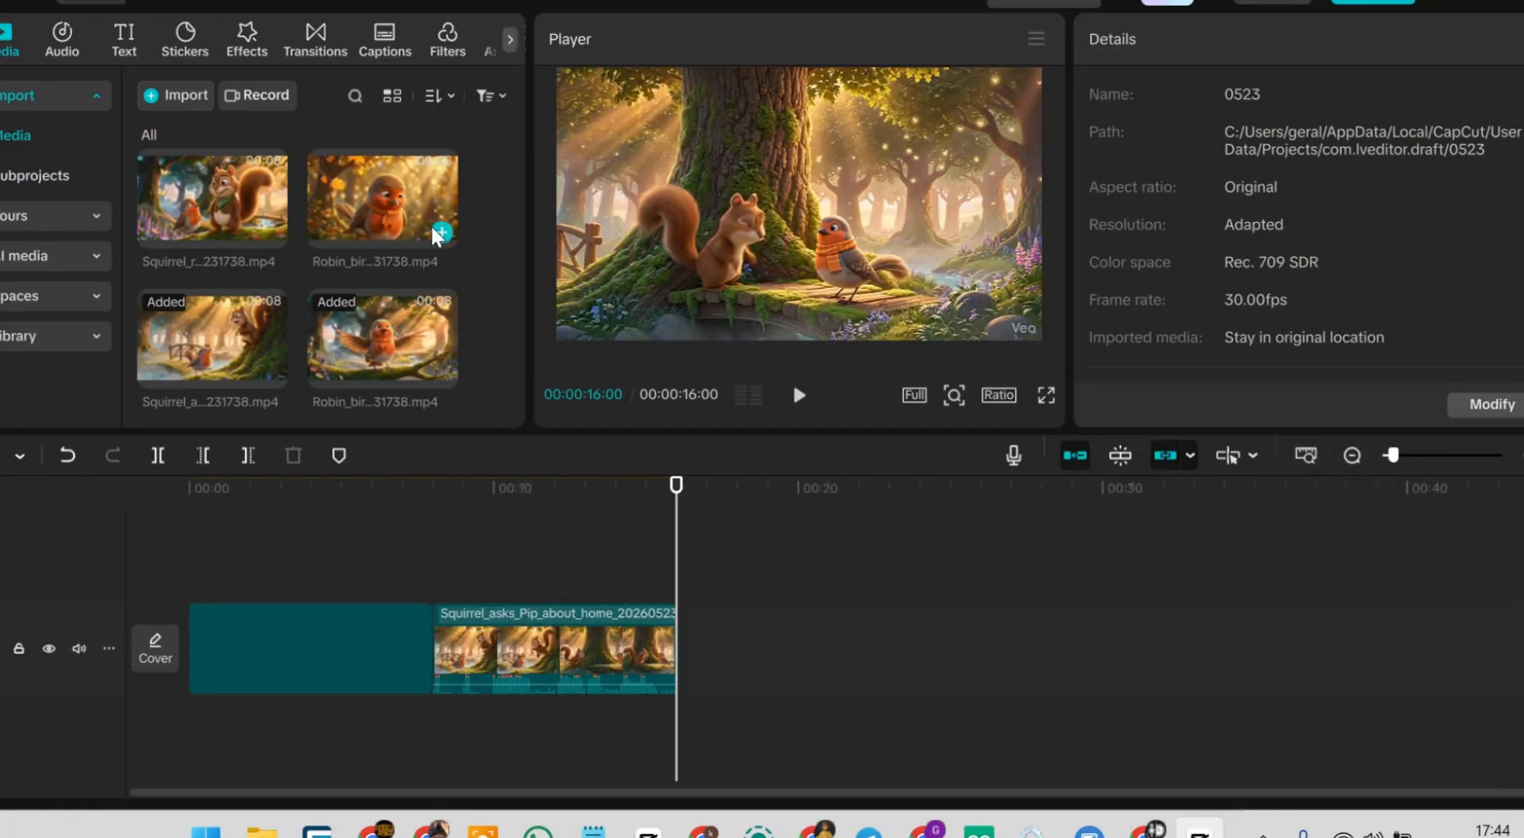
pyautogui.click(441, 232)
pyautogui.click(271, 232)
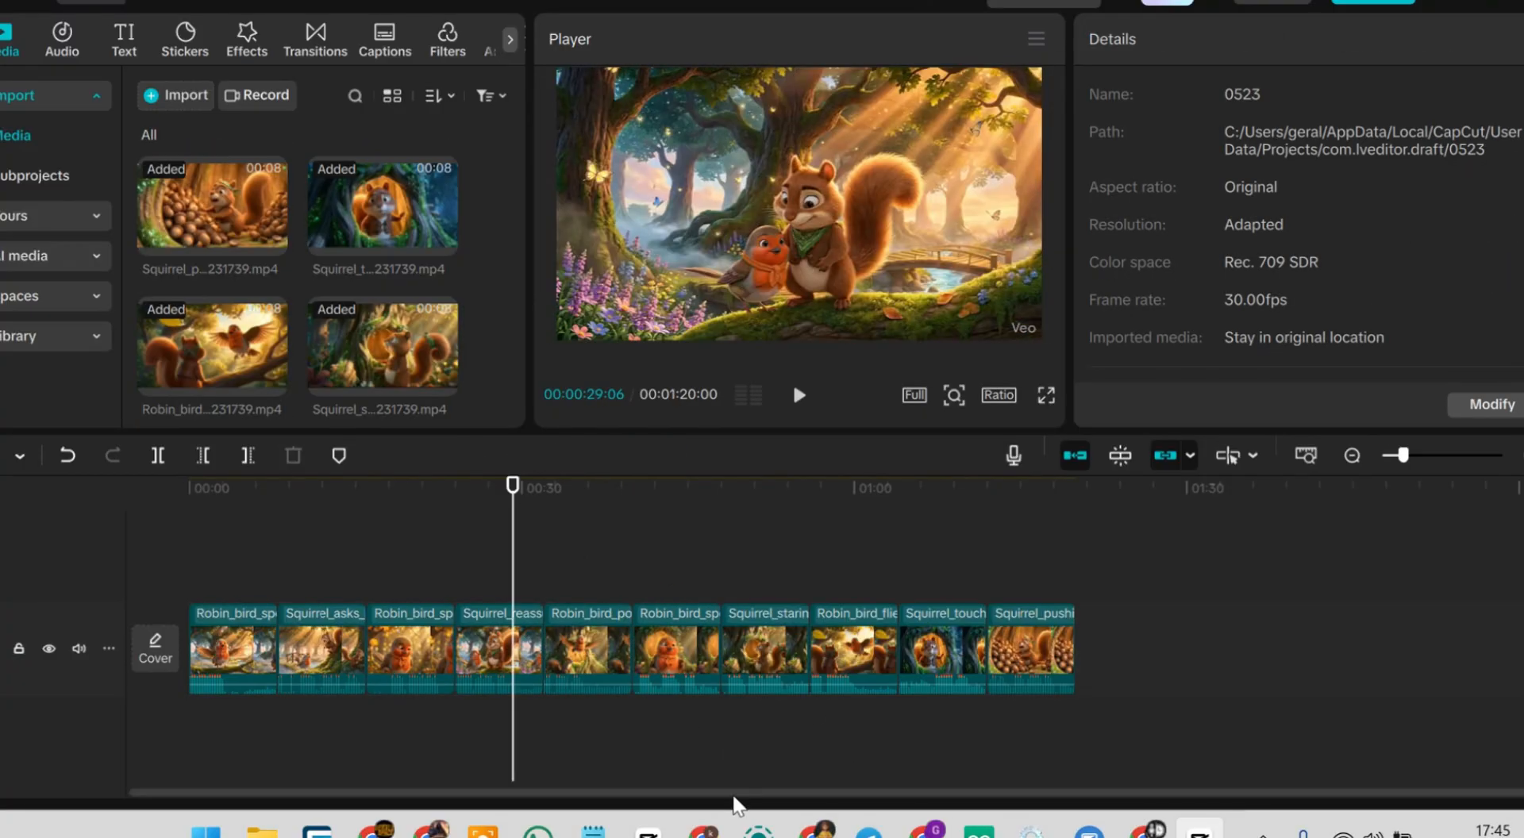
# - Combine all the clips on the timeline into one compound clip
pyautogui.hotkey('ctrl', 'a')
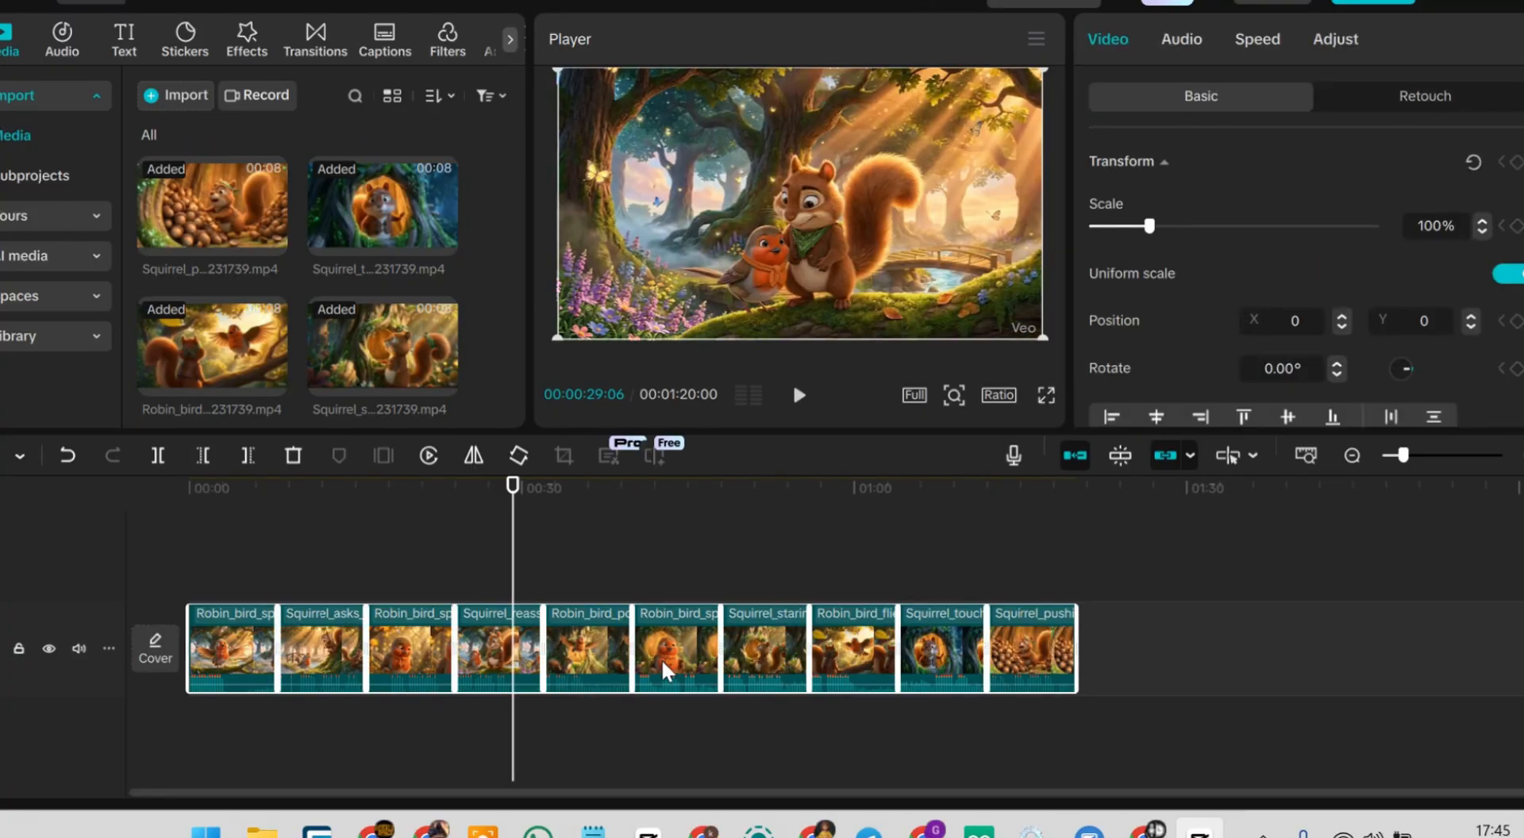
pyautogui.rightClick(607, 659)
pyautogui.click(870, 384)
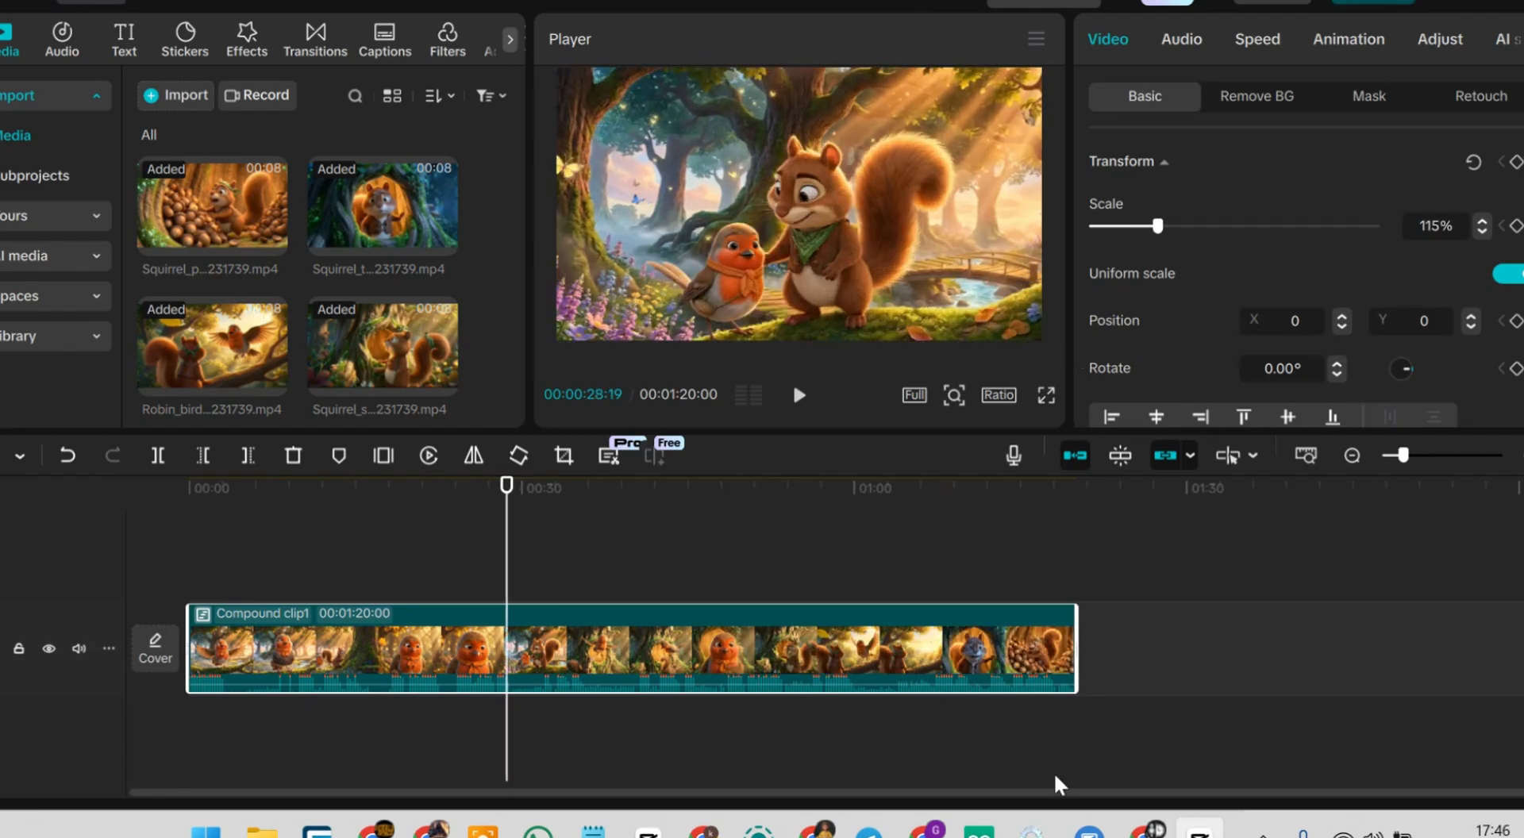
# - Open the export settings for the assembled story video
pyautogui.hotkey('ctrl', 'e')
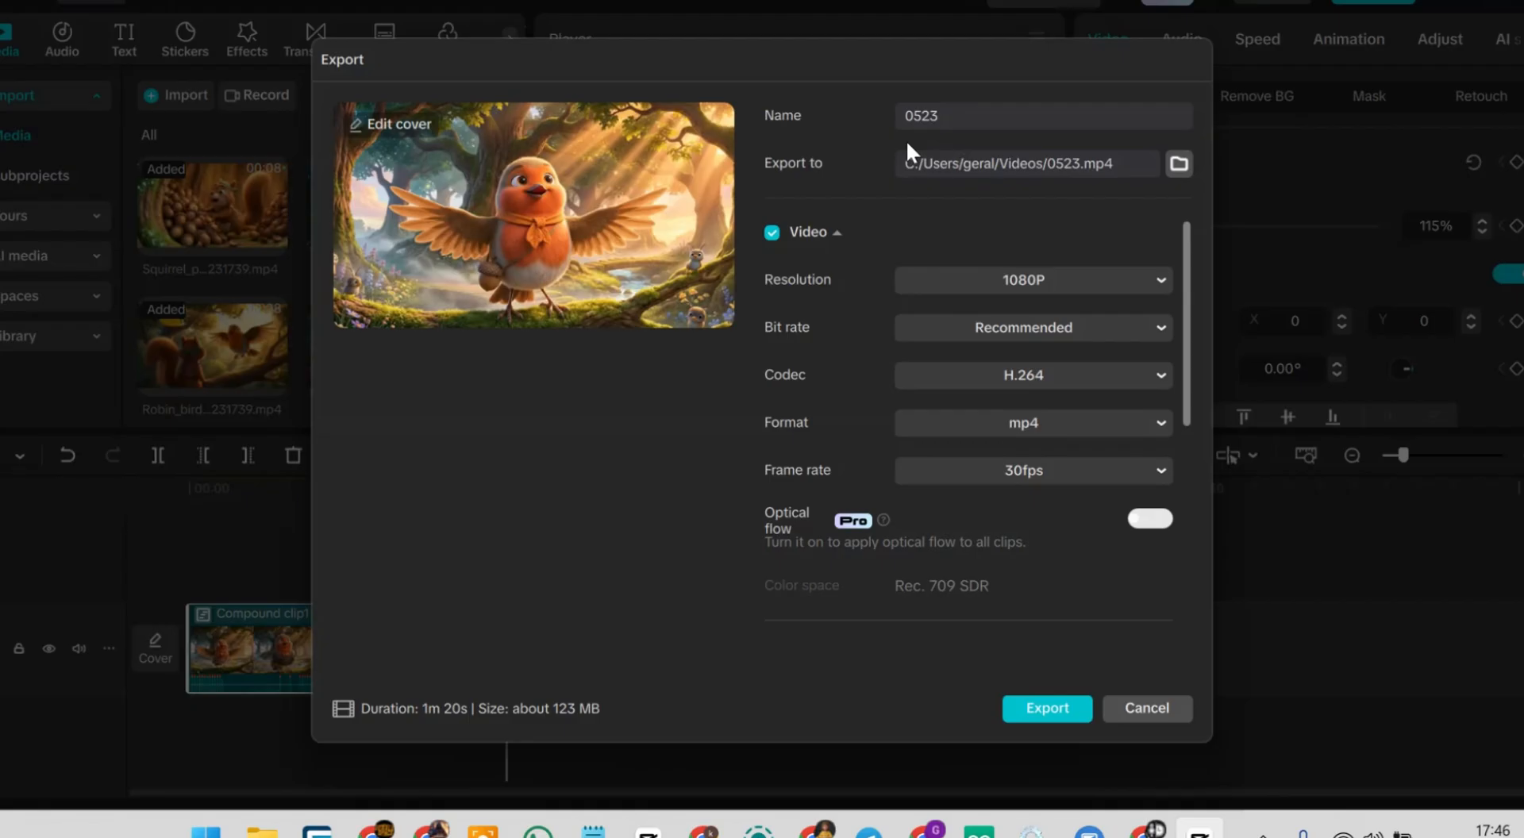